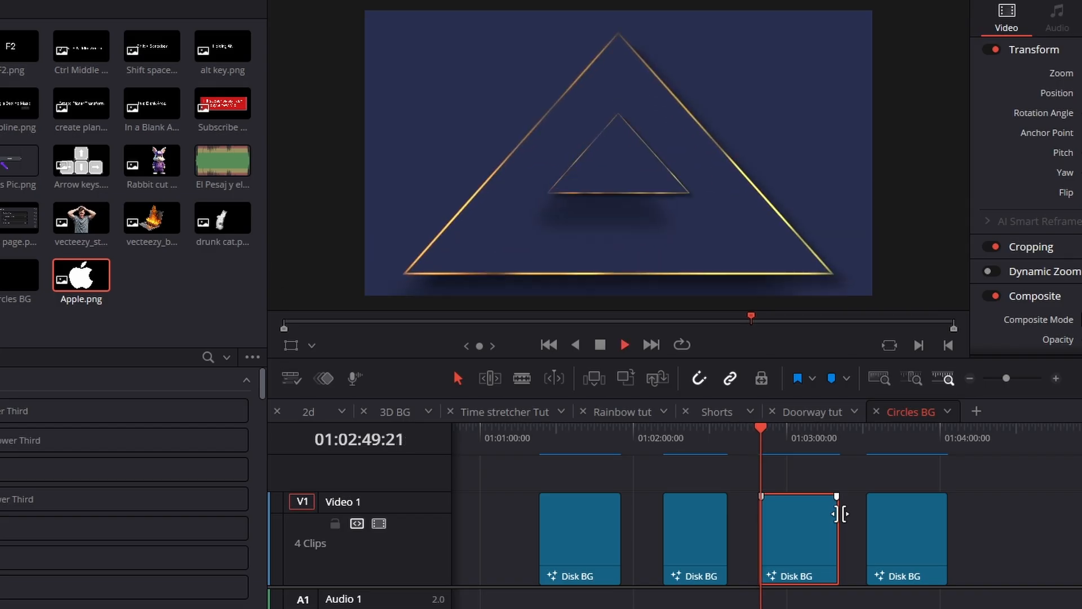
Preview the finished triangle and apple background clips on the Circles BG timeline
key("space")
left_click(866, 441)
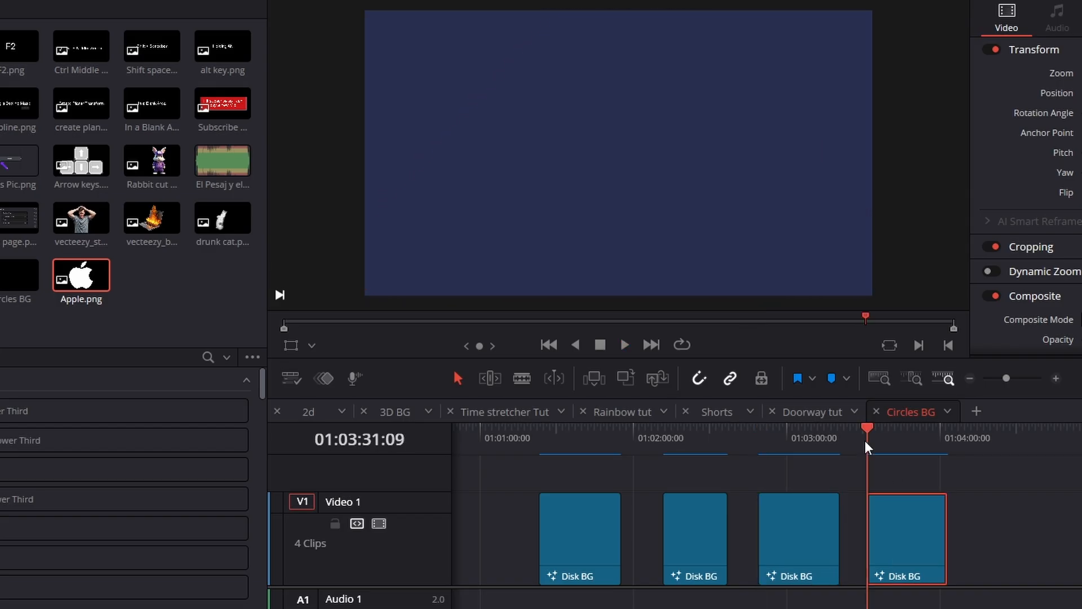
key("space")
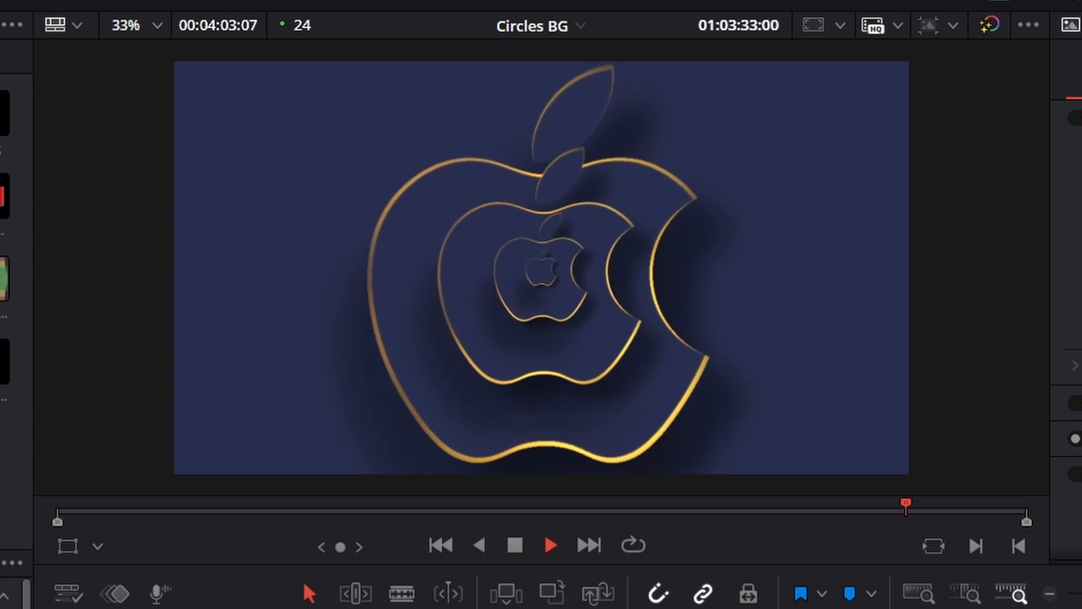
key("space")
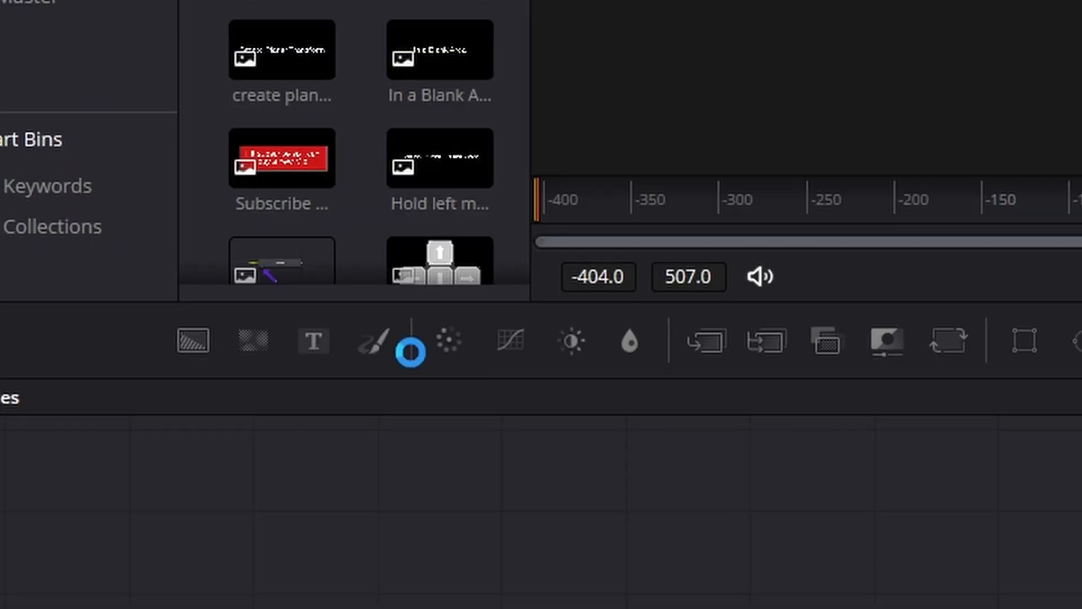
Add a Background node to the empty composition and connect its output to MediaOut1
left_click_drag(6, 347, 346, 501)
left_click_drag(231, 404, 221, 400)
left_click_drag(295, 400, 694, 404)
left_click_drag(169, 327, 772, 536)
left_click_drag(724, 410, 686, 479)
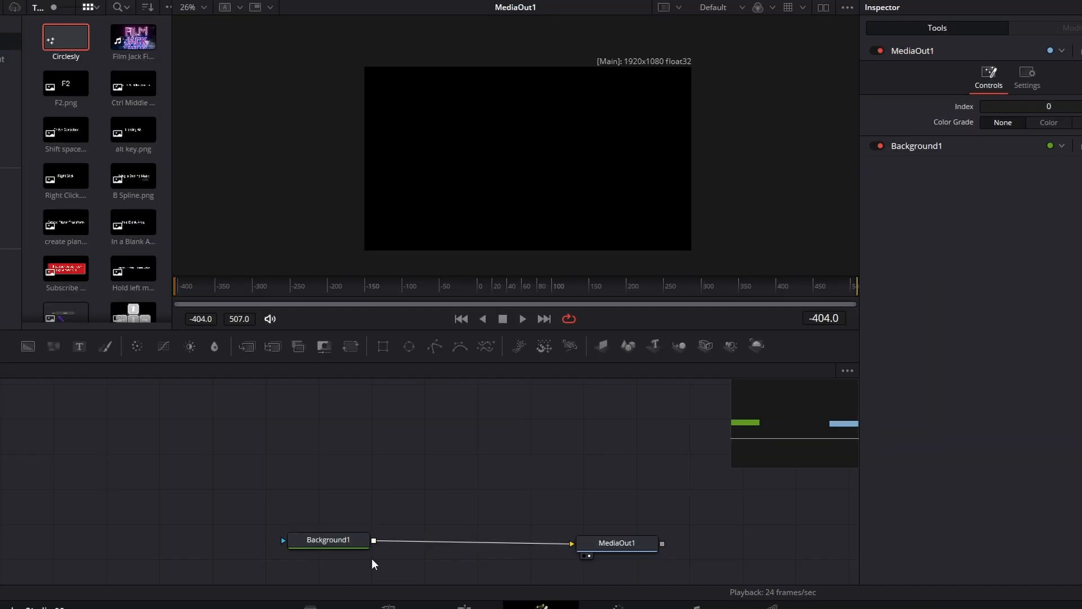
Select the Background1 node and open its image settings
left_click(233, 501)
left_click(353, 549)
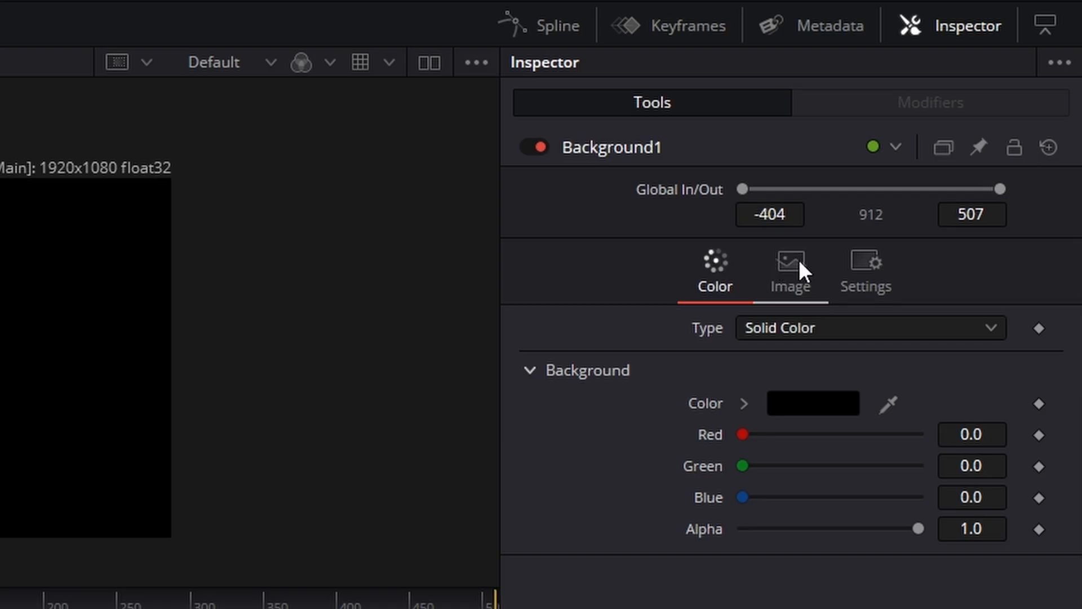
left_click(799, 260)
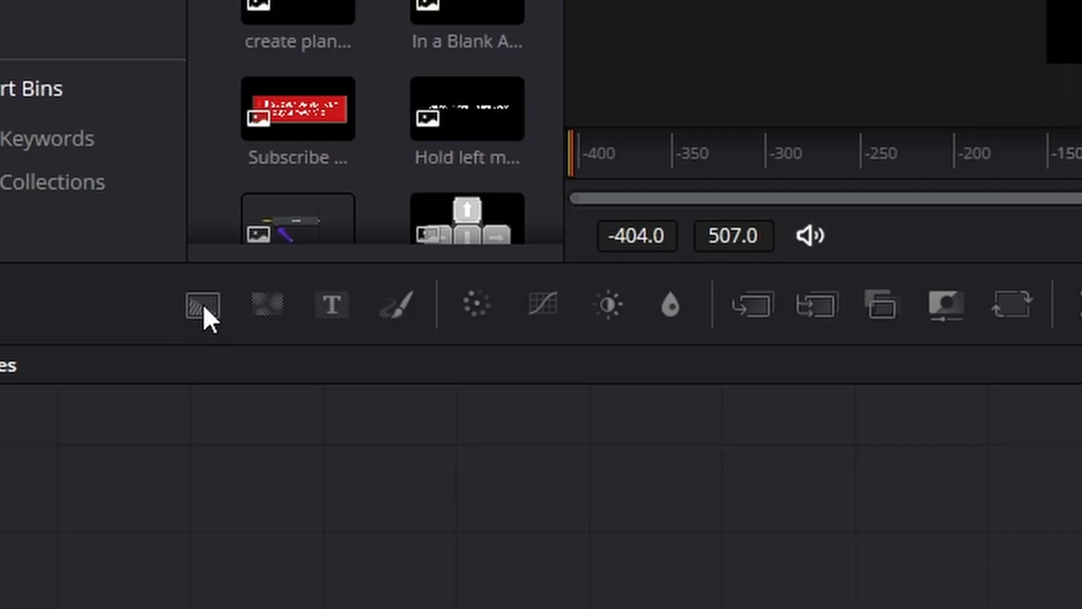
Add a second Background node above Background1 and rename it goldBG
left_click_drag(203, 303, 972, 608)
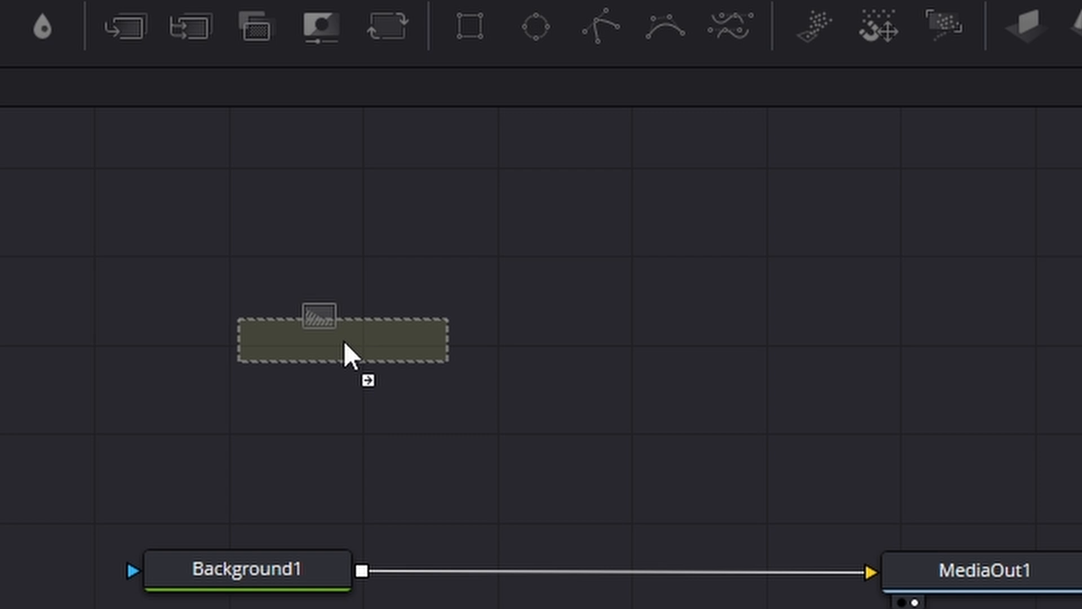
left_click_drag(344, 340, 344, 341)
key("F2")
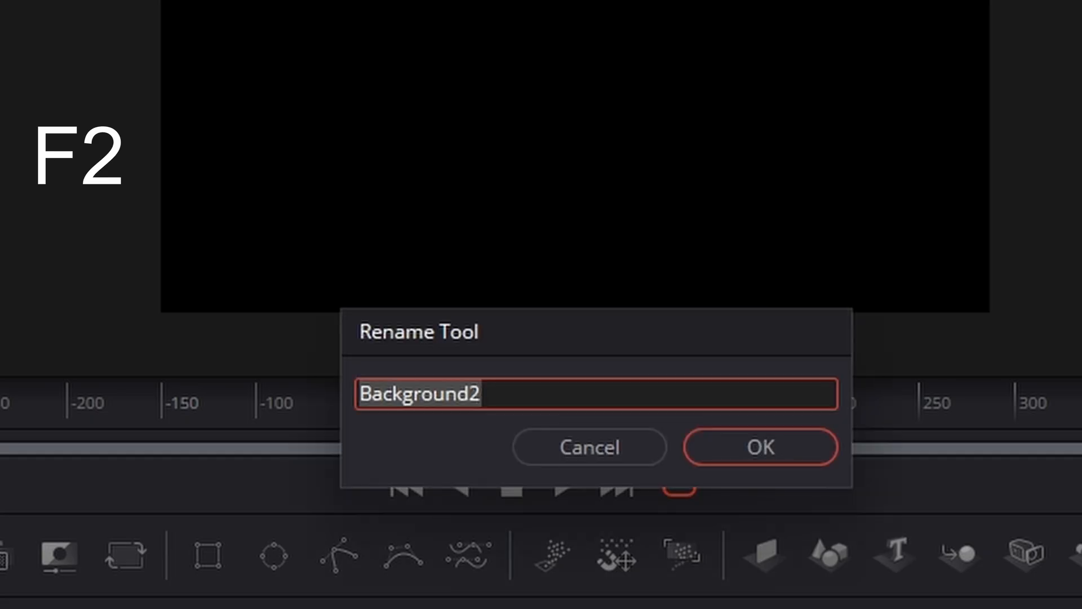
type("gold")
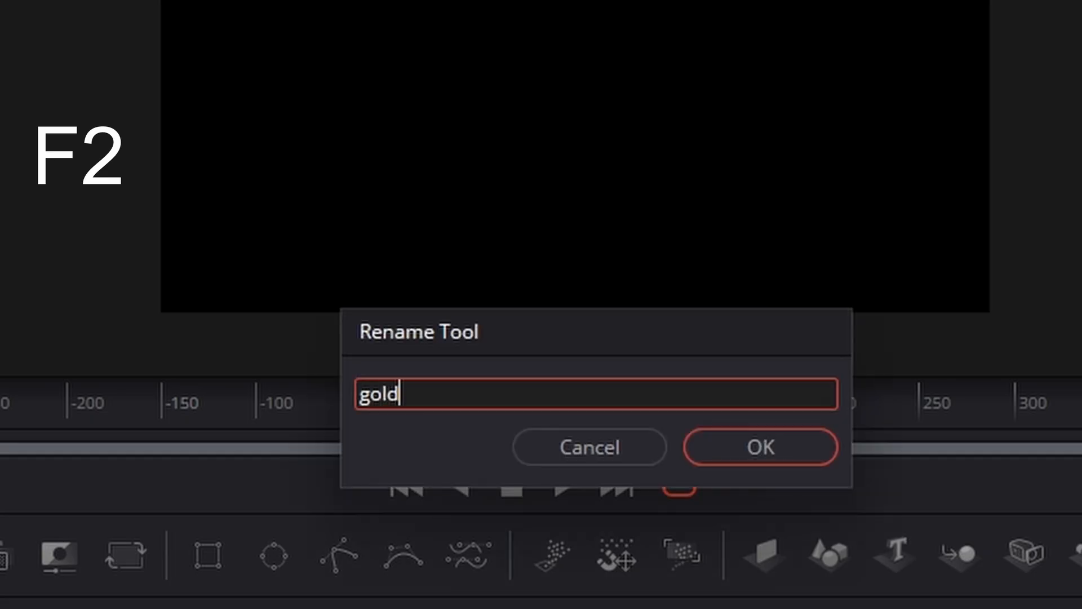
type("BG")
key("Return")
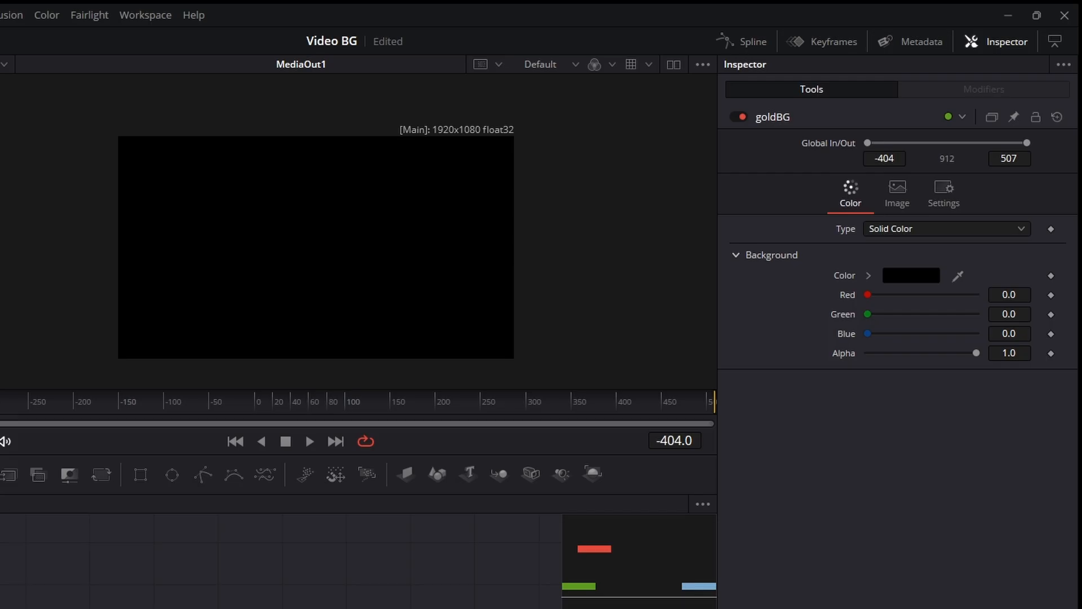
Change the goldBG background type to Four Corner
left_click(908, 230)
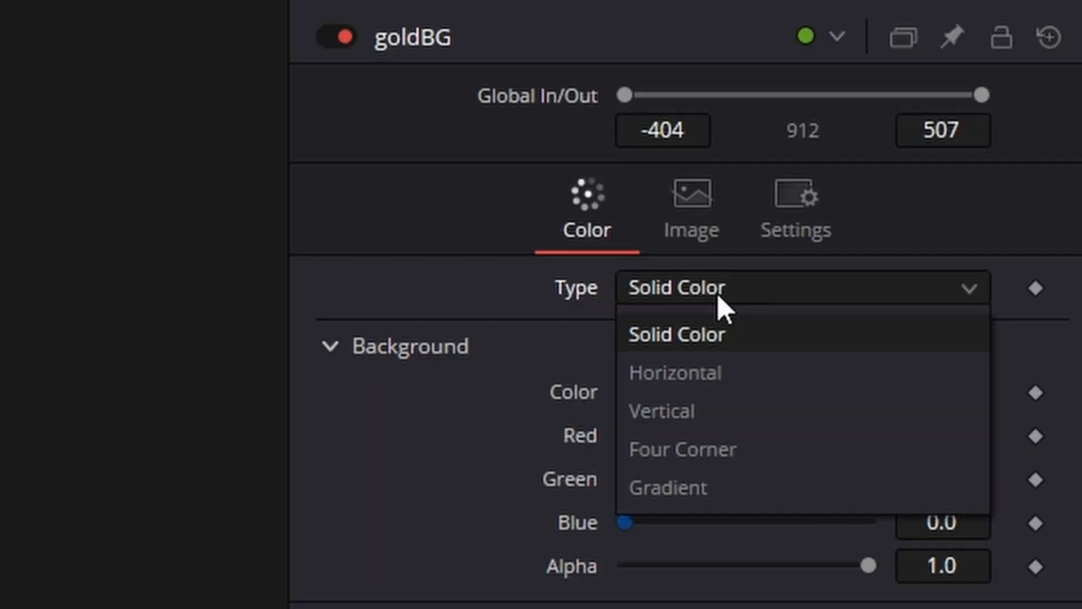
left_click(729, 226)
left_click(718, 287)
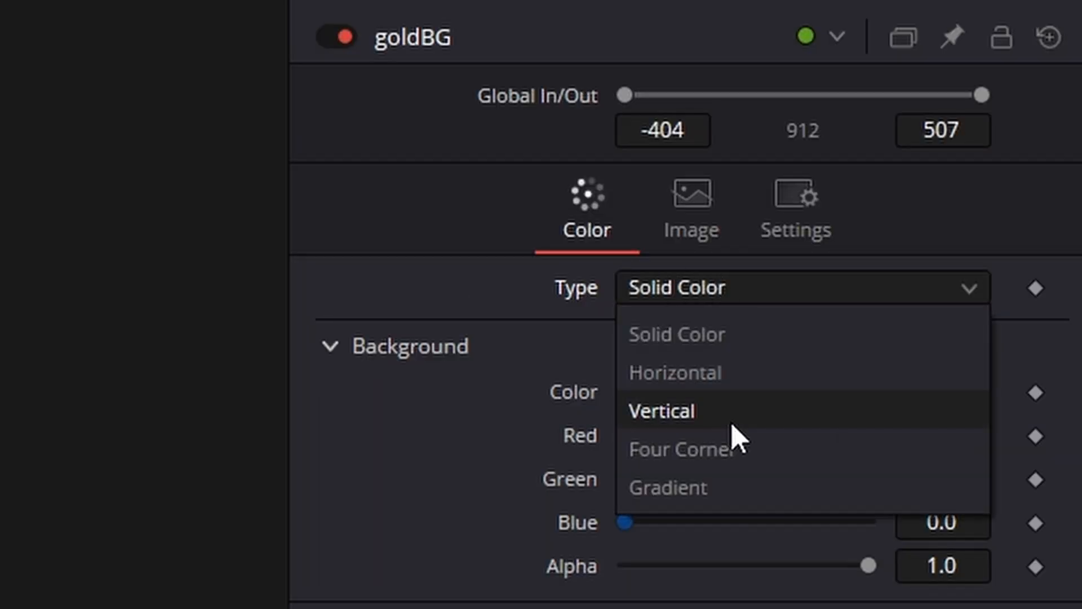
left_click(729, 464)
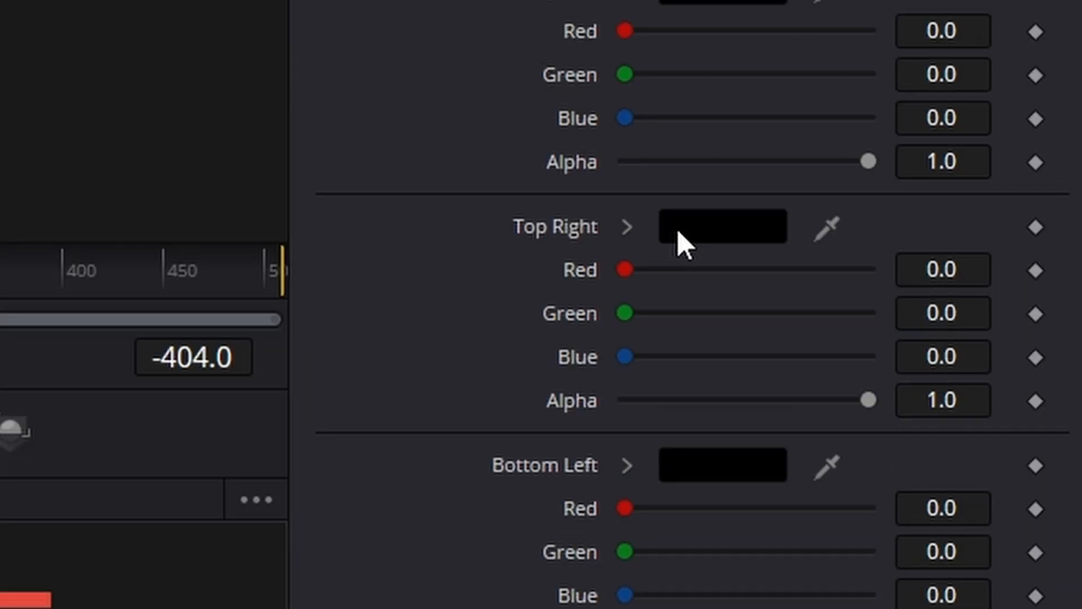
Set the top-right corner colour of goldBG to dark brown #633f14
left_click(680, 235)
left_click(0, 114)
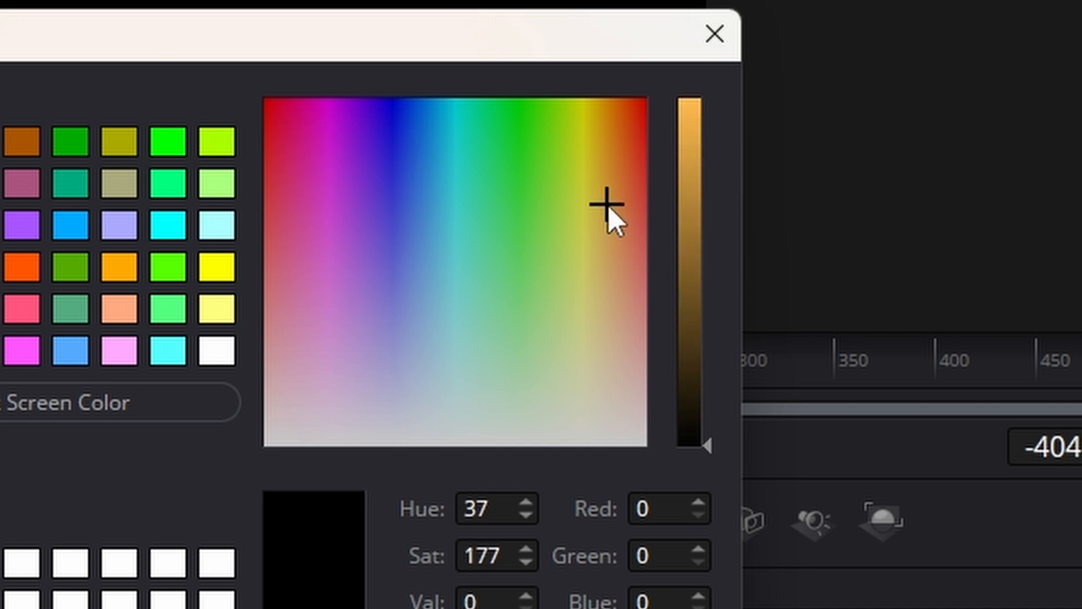
mouse_move(601, 187)
left_mouse_down()
mouse_move(619, 159)
mouse_move(628, 241)
mouse_move(600, 266)
mouse_move(608, 172)
left_mouse_up()
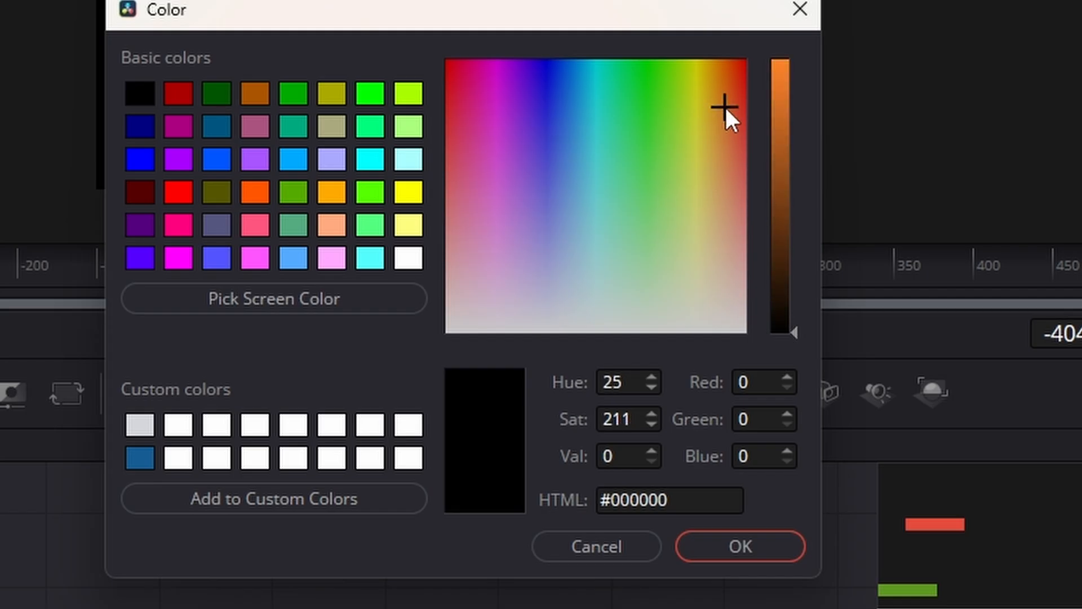
left_click(781, 154)
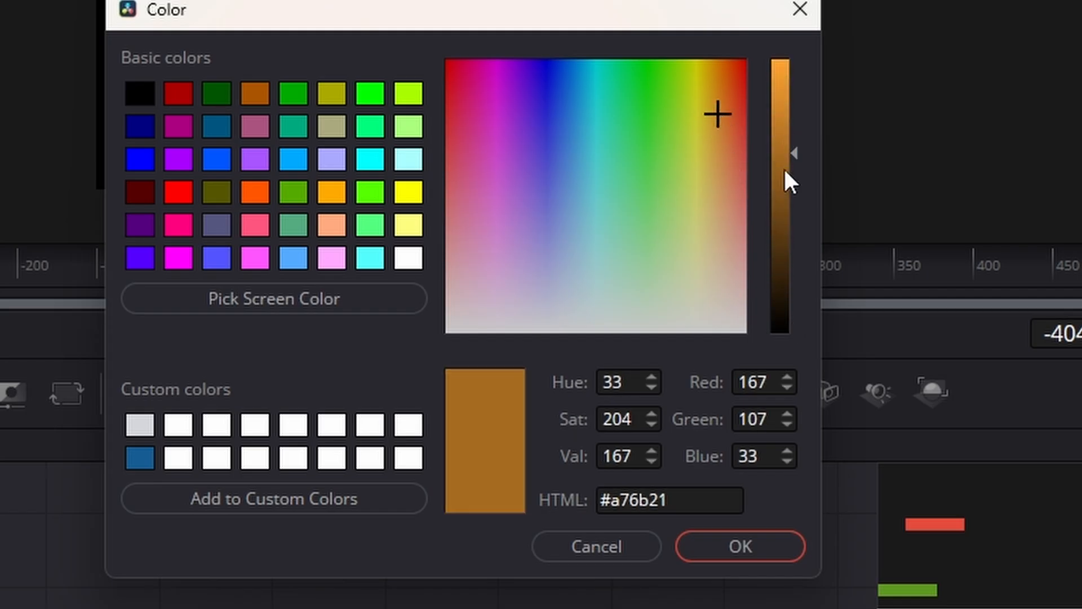
left_click_drag(781, 153, 781, 226)
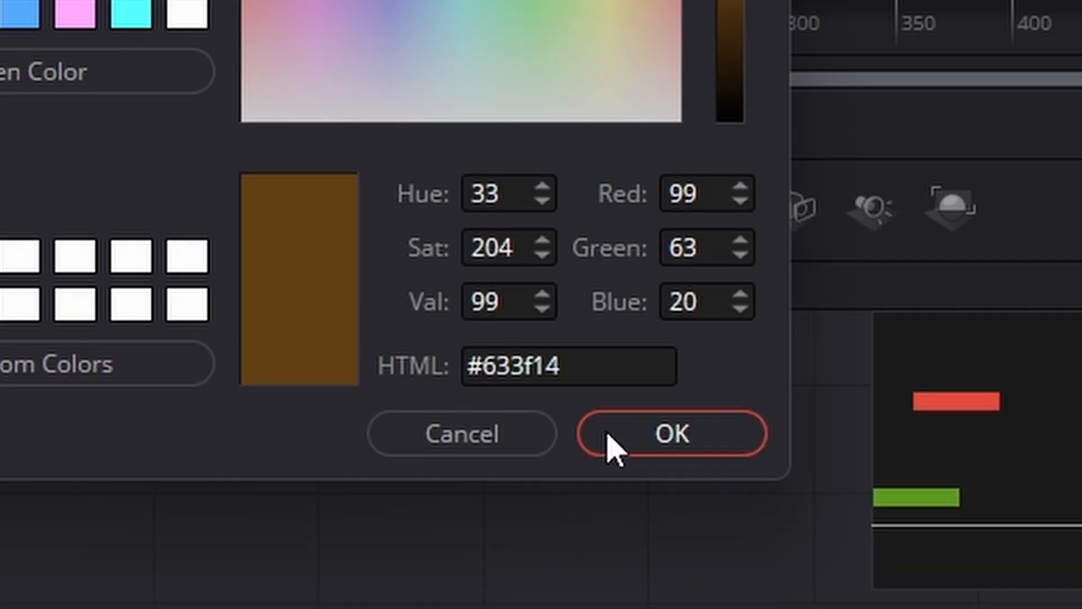
left_click(609, 434)
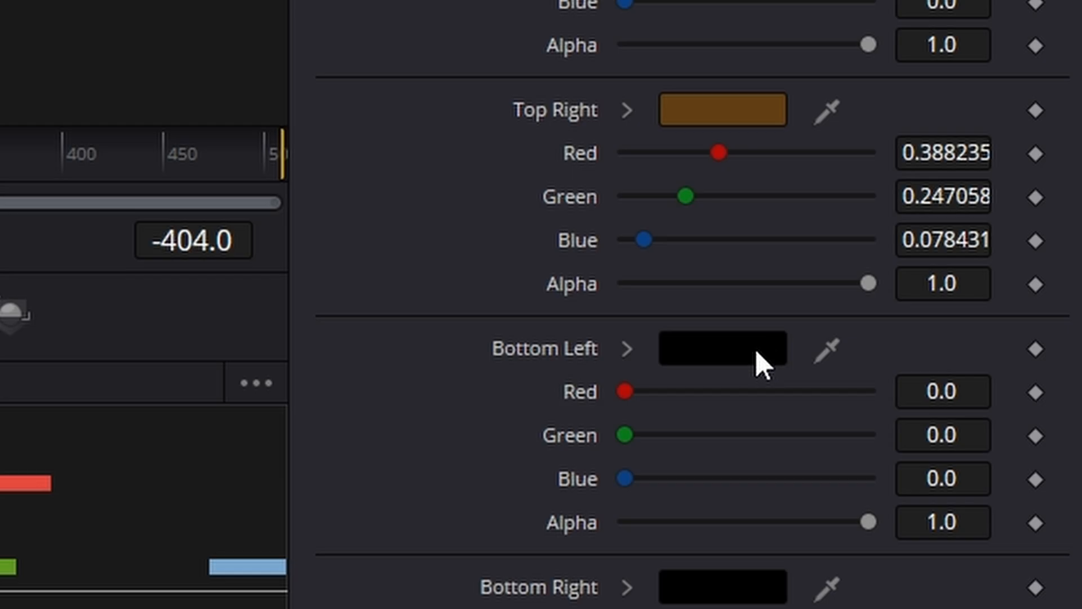
Set goldBG's bottom-left corner to orange (Red 225, Green 133) and its bottom-right corner to bright yellow
left_click_drag(431, 197, 479, 148)
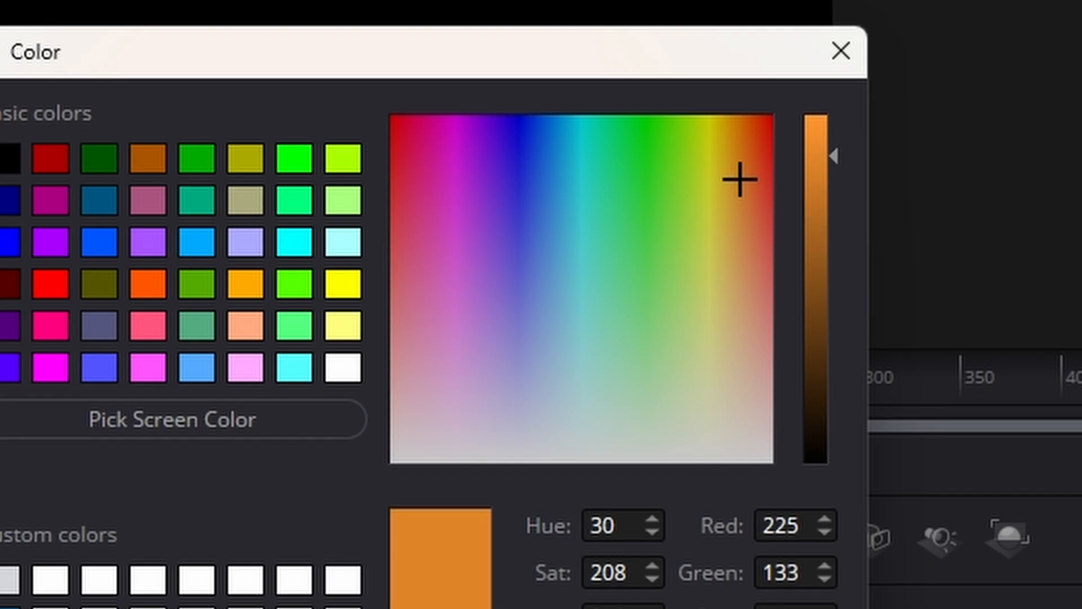
left_click(772, 405)
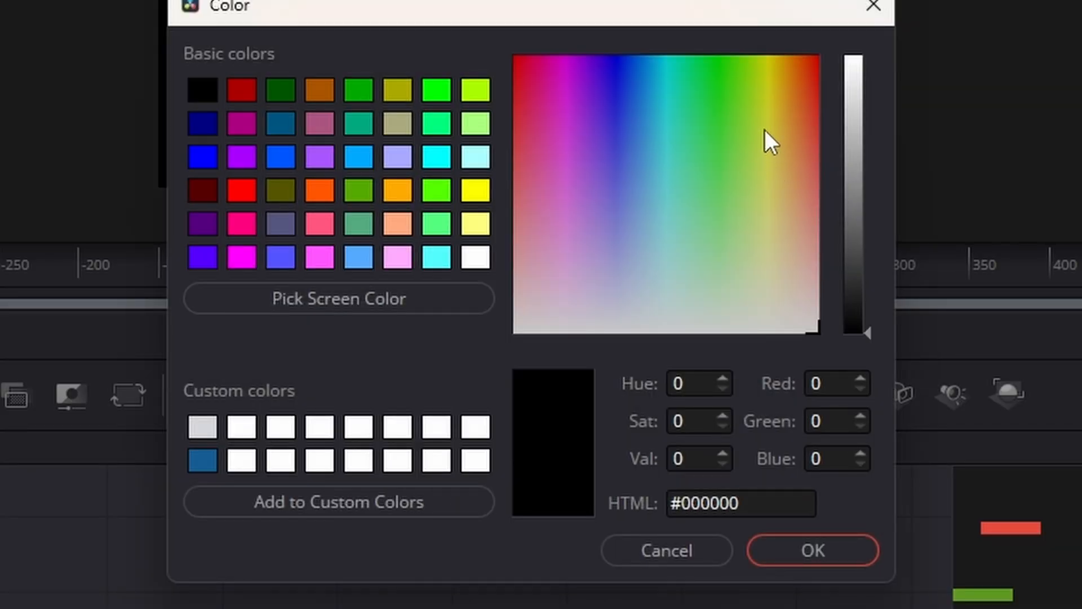
left_click(766, 112)
left_click_drag(769, 95, 770, 91)
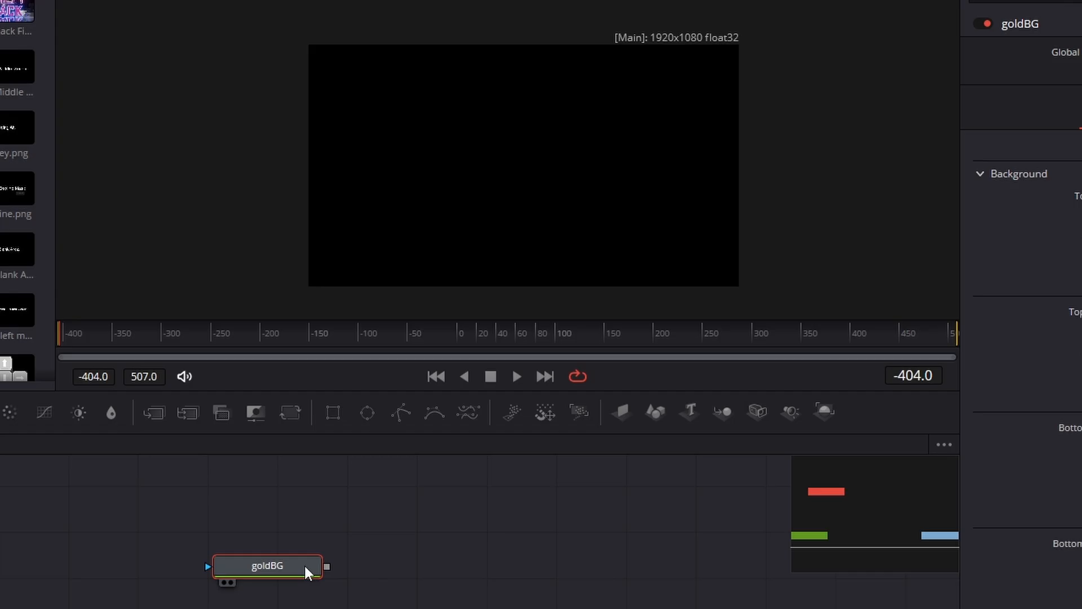
Display the goldBG node in the viewer and clear the node selection
left_click(232, 577)
left_click_drag(278, 560, 289, 573)
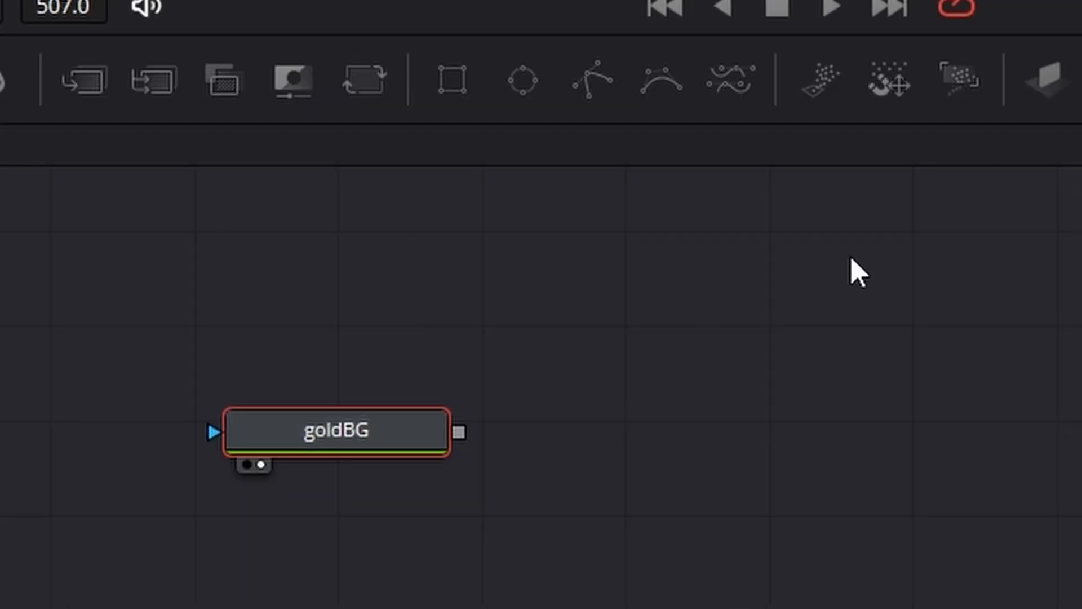
left_click(503, 507)
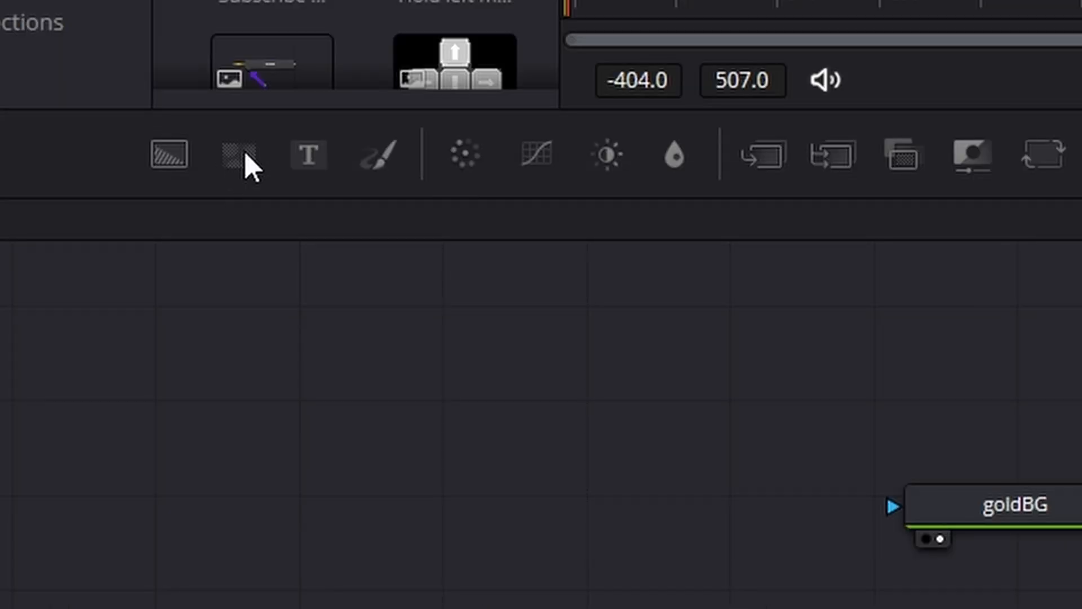
Add a FastNoise node above goldBG and connect its output to goldBG's mask input
left_click_drag(245, 157, 1016, 347)
left_click_drag(339, 275, 331, 296)
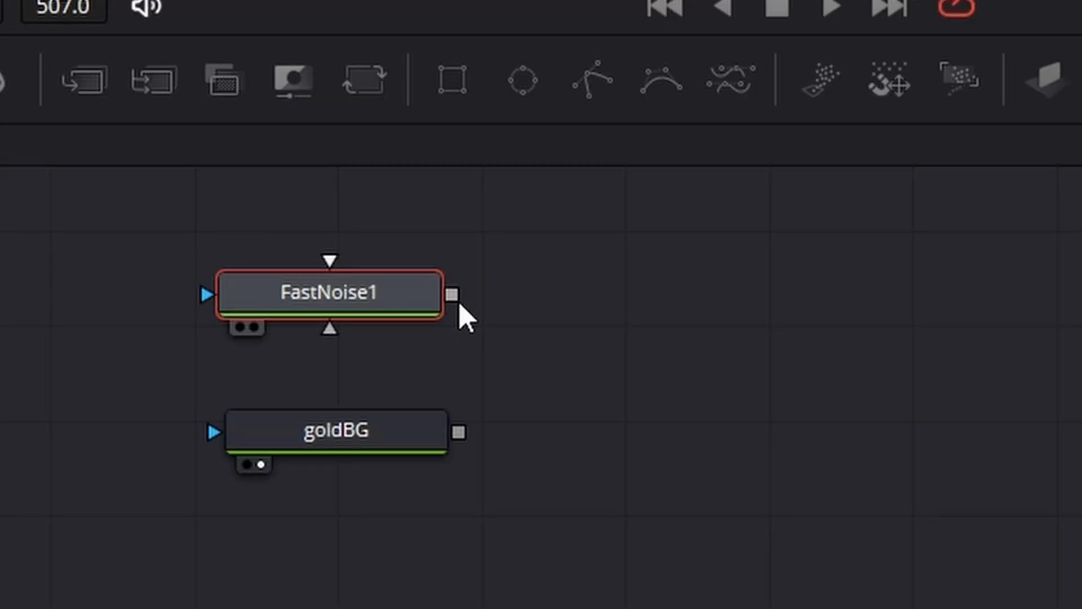
left_click_drag(454, 295, 349, 420)
left_click_drag(373, 302, 392, 309)
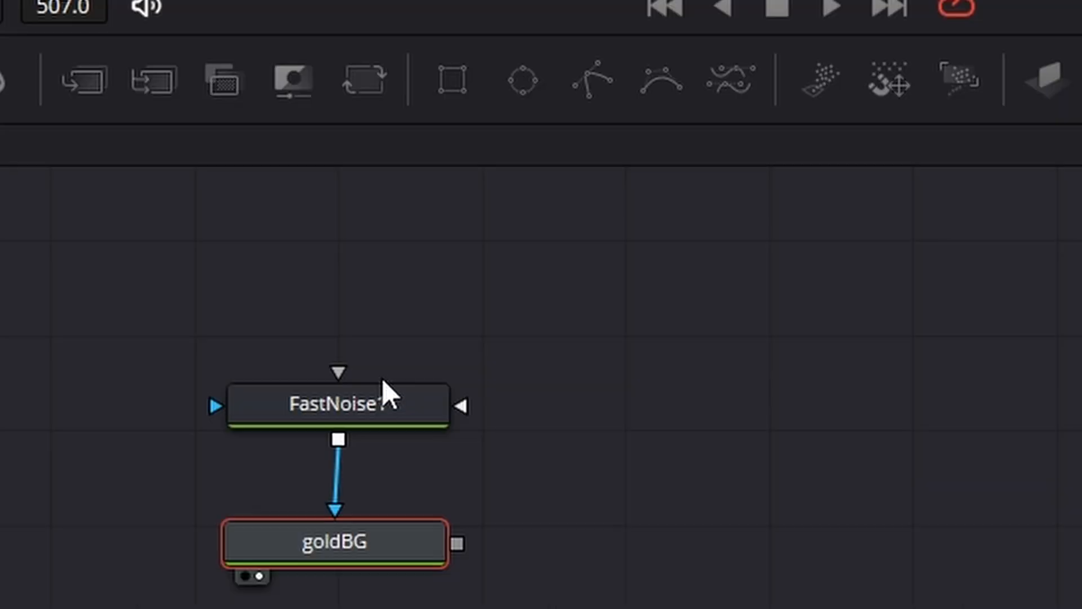
Add an Ellipse mask to FastNoise1 so the noise is limited to a circle
left_click(381, 388)
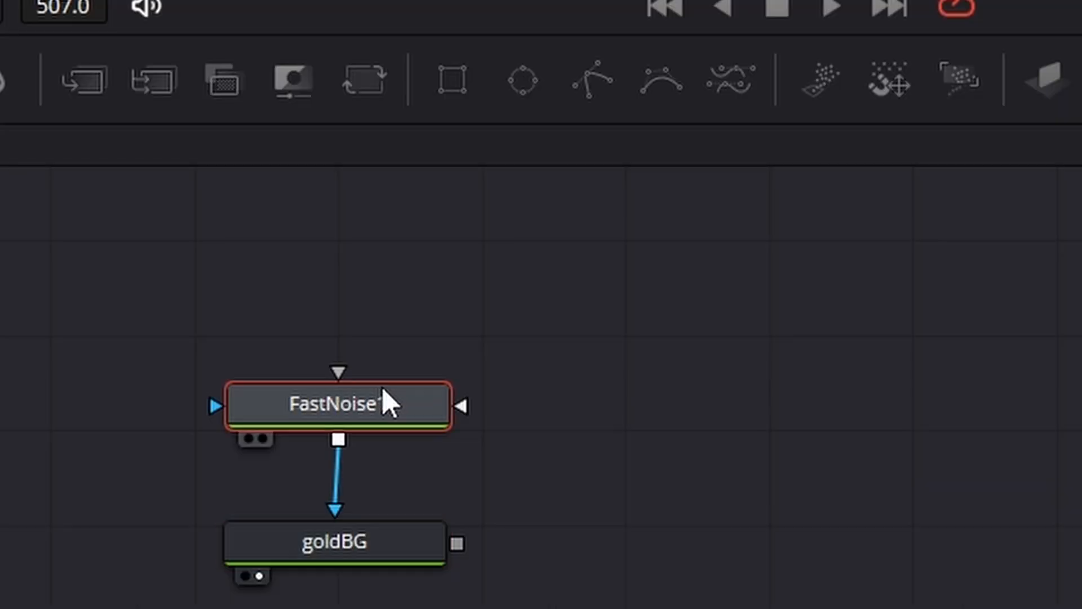
left_click(524, 102)
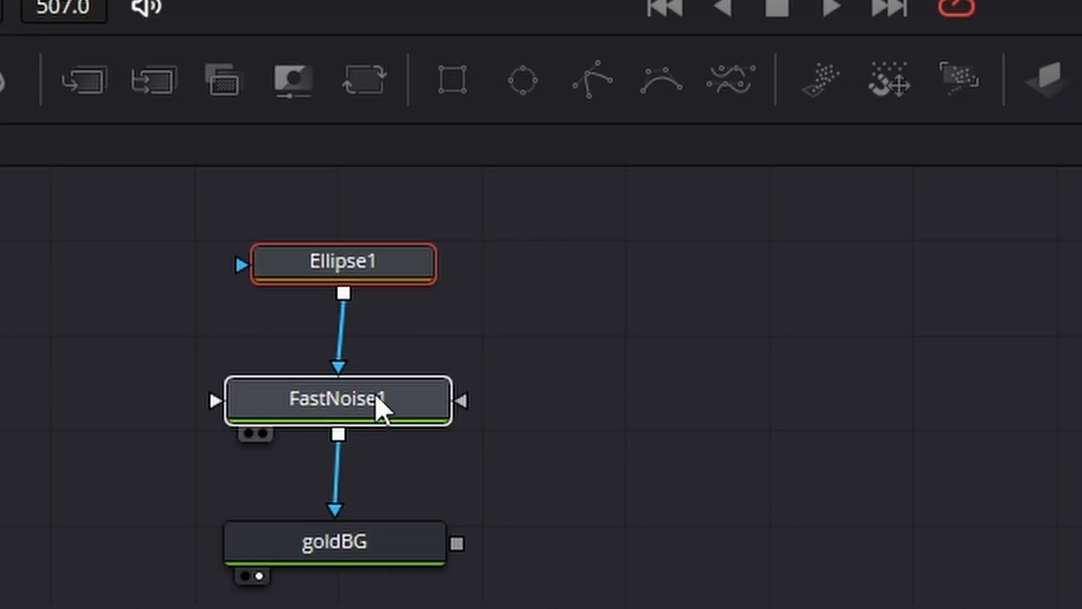
left_click(376, 397)
left_click(370, 557)
Set FastNoise1's contrast to 2.43 and its scale to 6.14
left_click(377, 407)
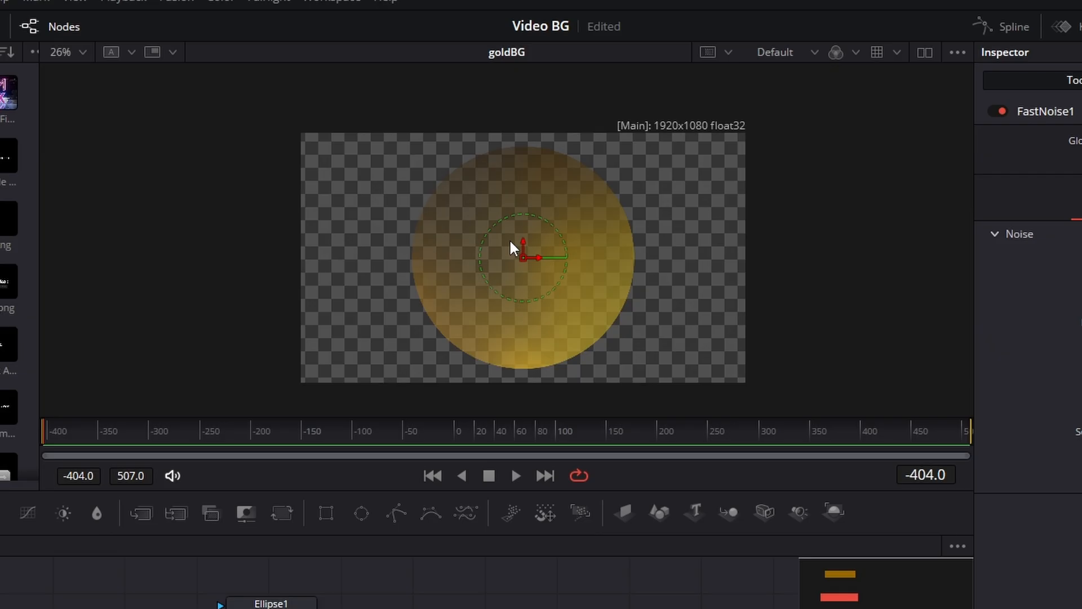
scroll(465, 259, "up", 4)
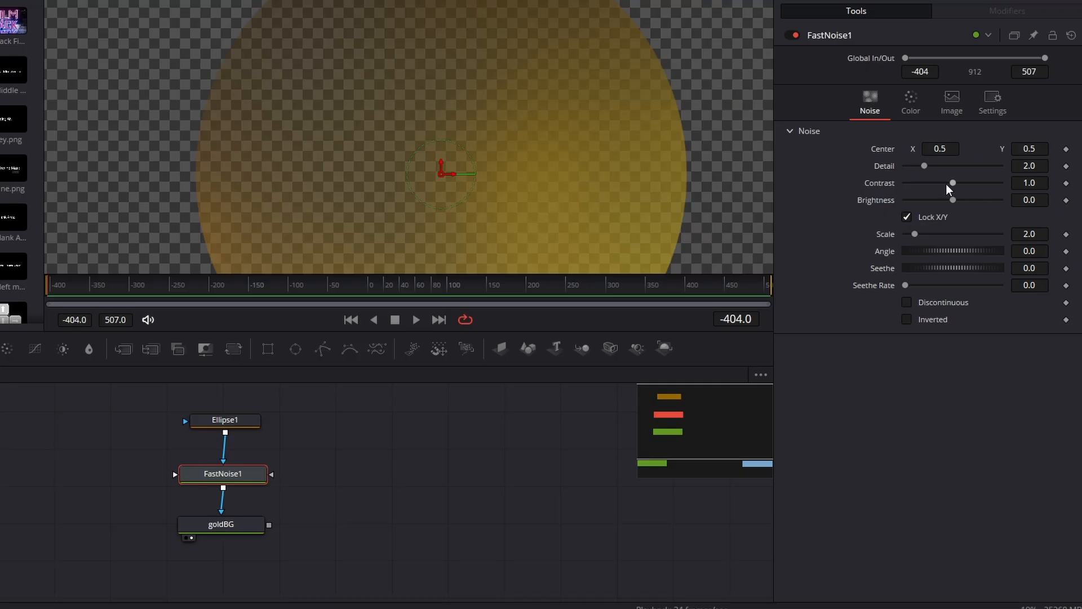
mouse_move(955, 184)
left_mouse_down()
mouse_move(987, 184)
mouse_move(949, 184)
mouse_move(969, 185)
left_mouse_up()
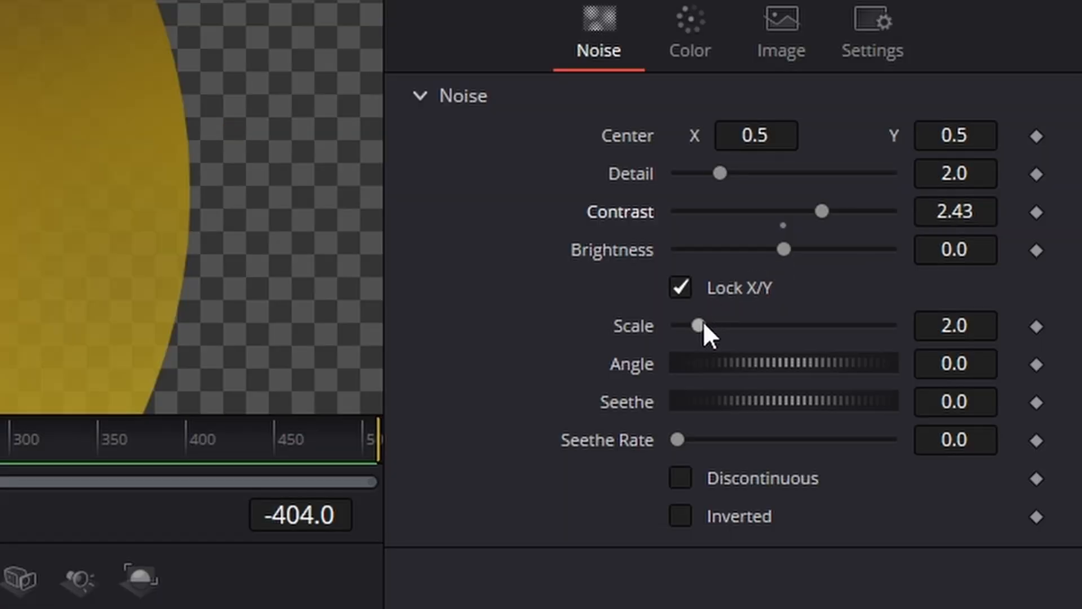
left_click_drag(699, 325, 746, 321)
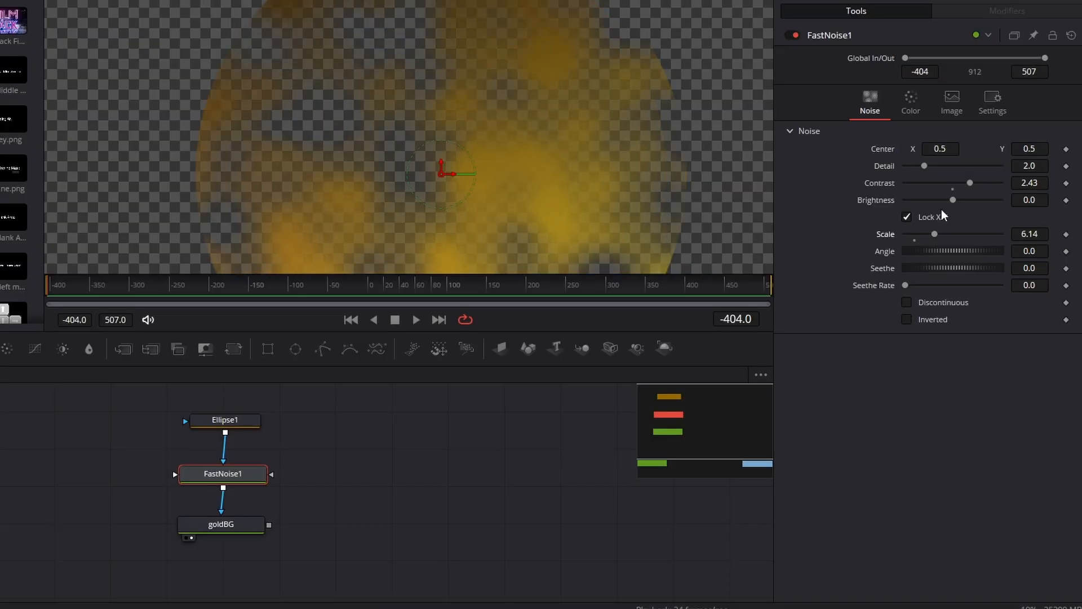
Increase FastNoise1's scale further and reduce its contrast slightly
scroll(490, 198, "down", 3)
scroll(489, 197, "up", 2)
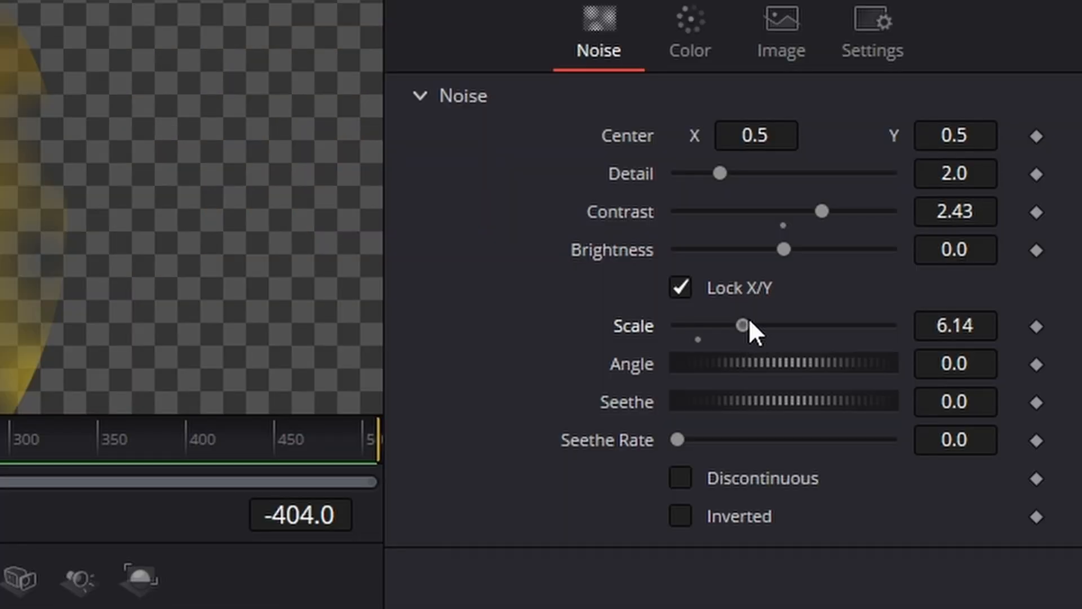
left_click_drag(749, 323, 771, 324)
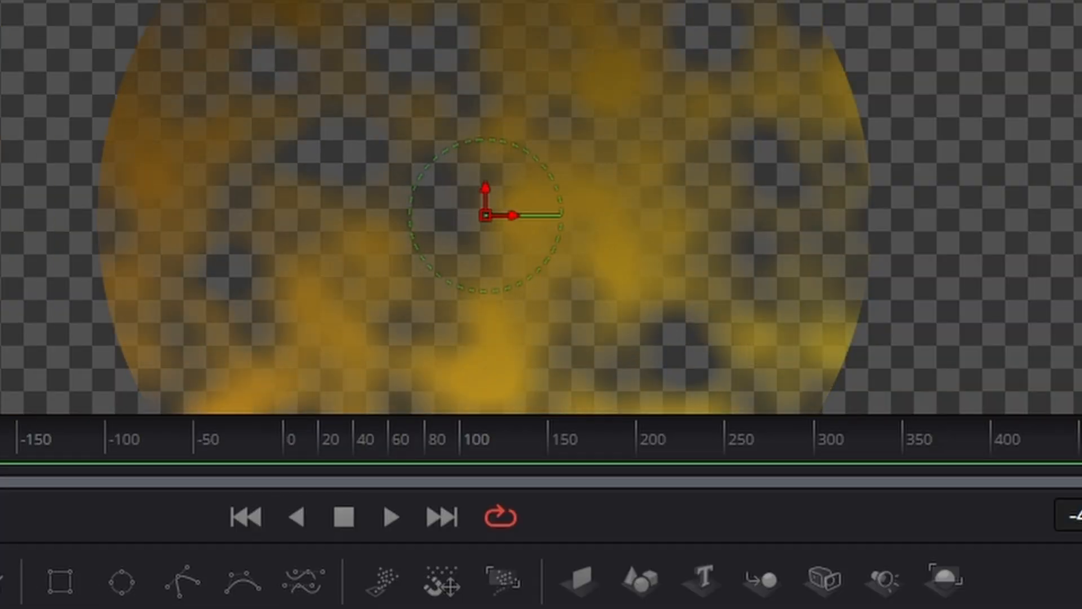
left_click_drag(972, 181, 963, 181)
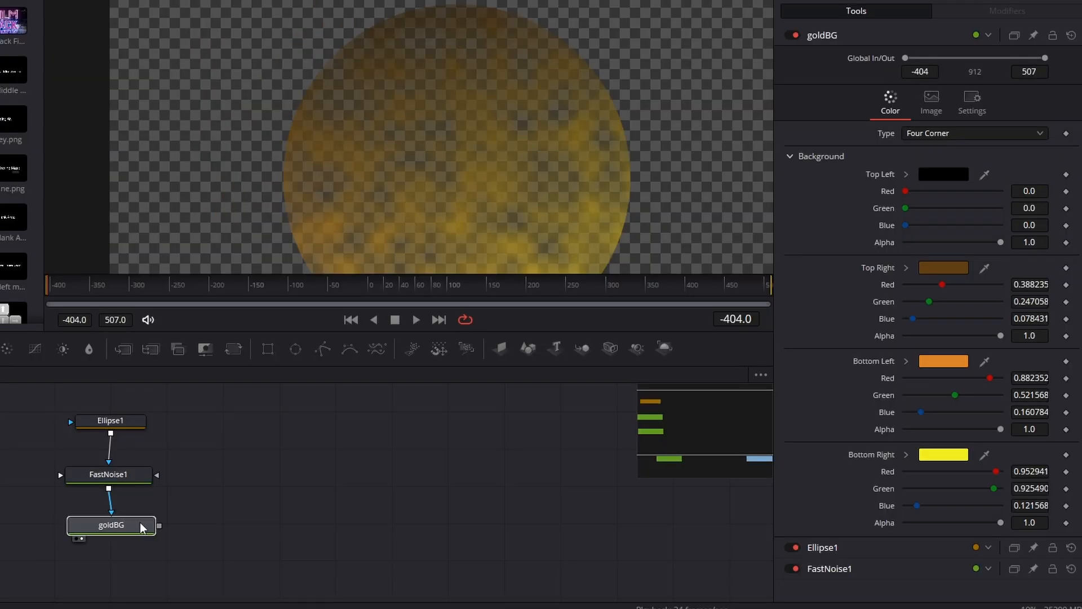
Add a Blur node after goldBG and increase its blur size slightly
left_click(135, 532)
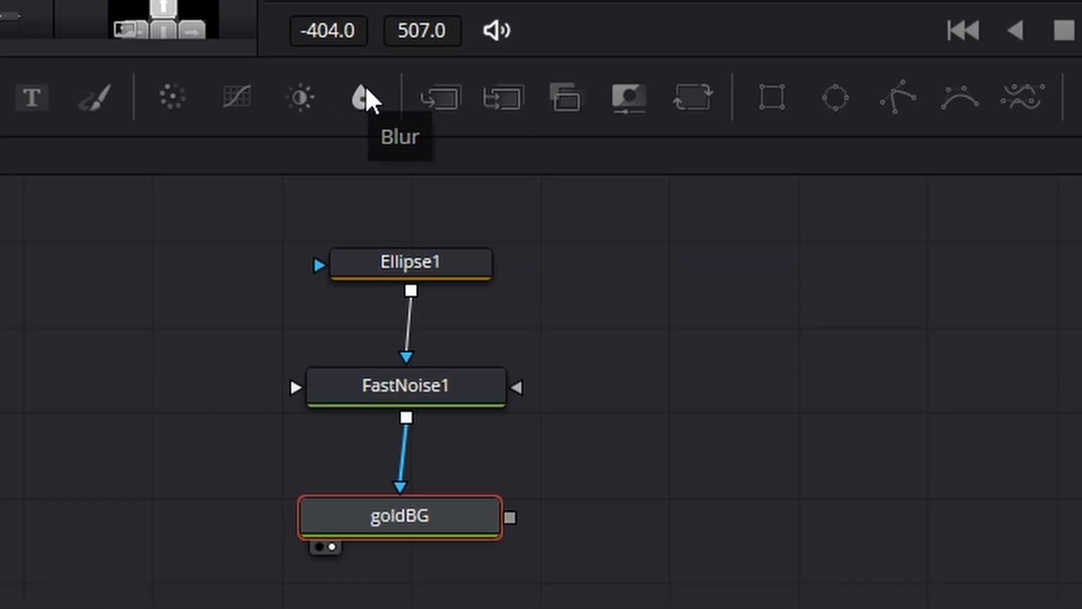
left_click(365, 87)
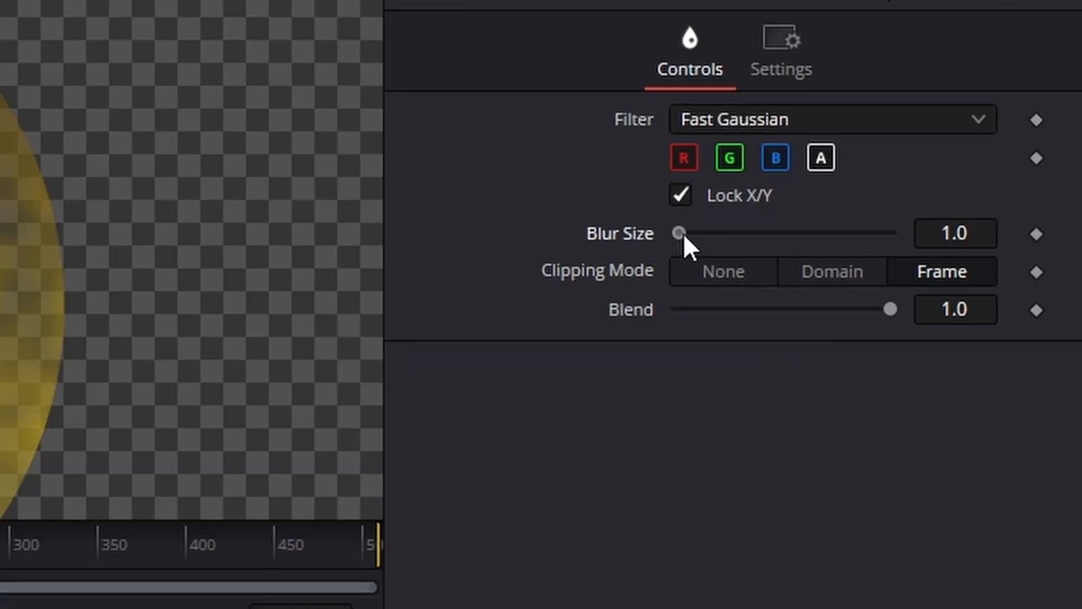
left_click_drag(683, 233, 725, 234)
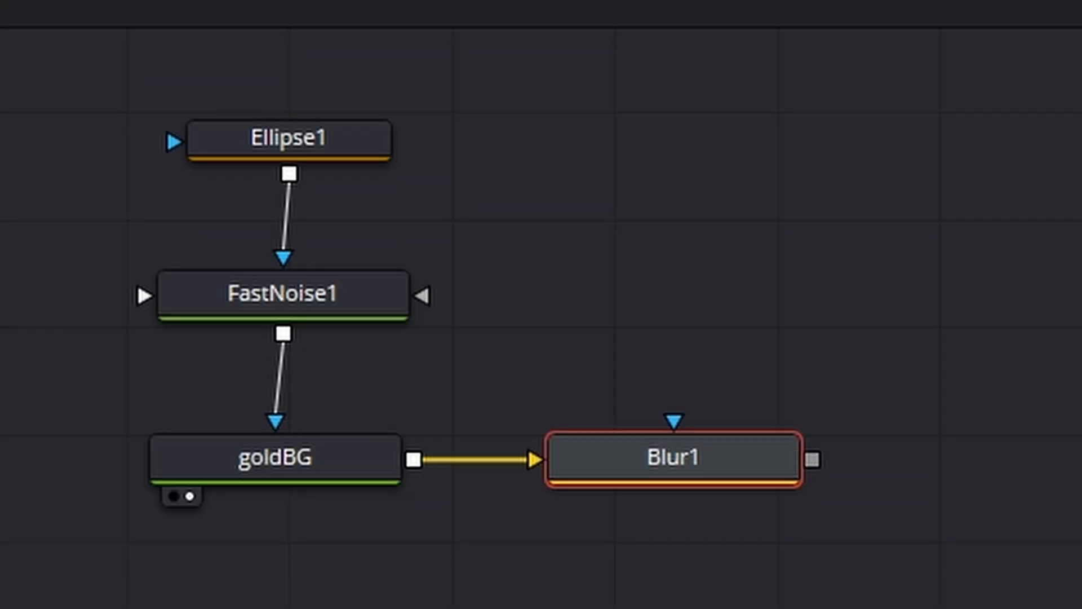
Add a Soft Glow node after Blur1 and show its output in the viewer
key("shift+space")
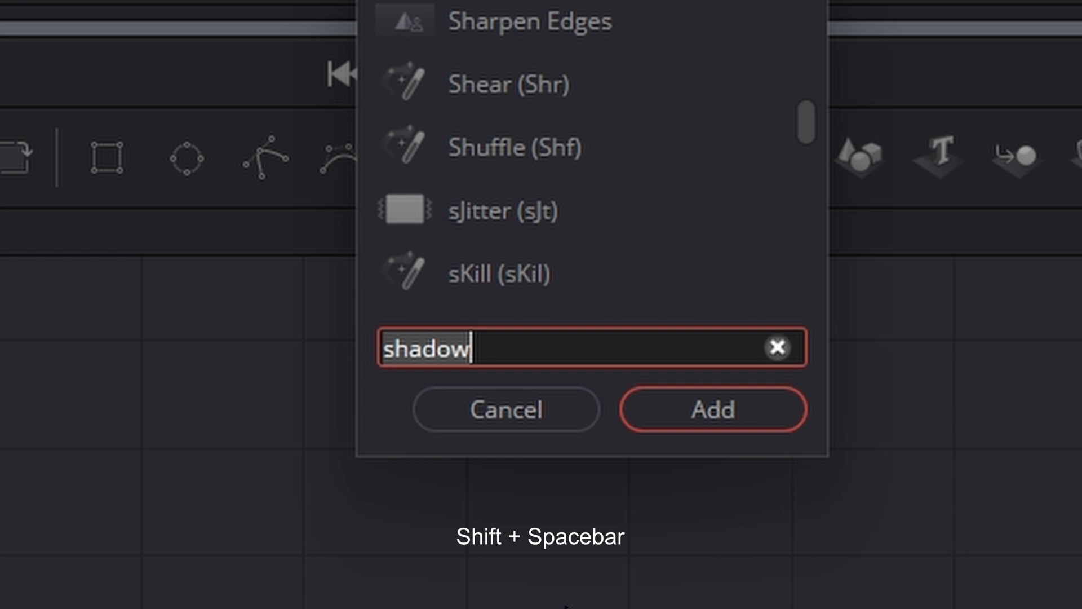
key("BackSpace")
type("soft")
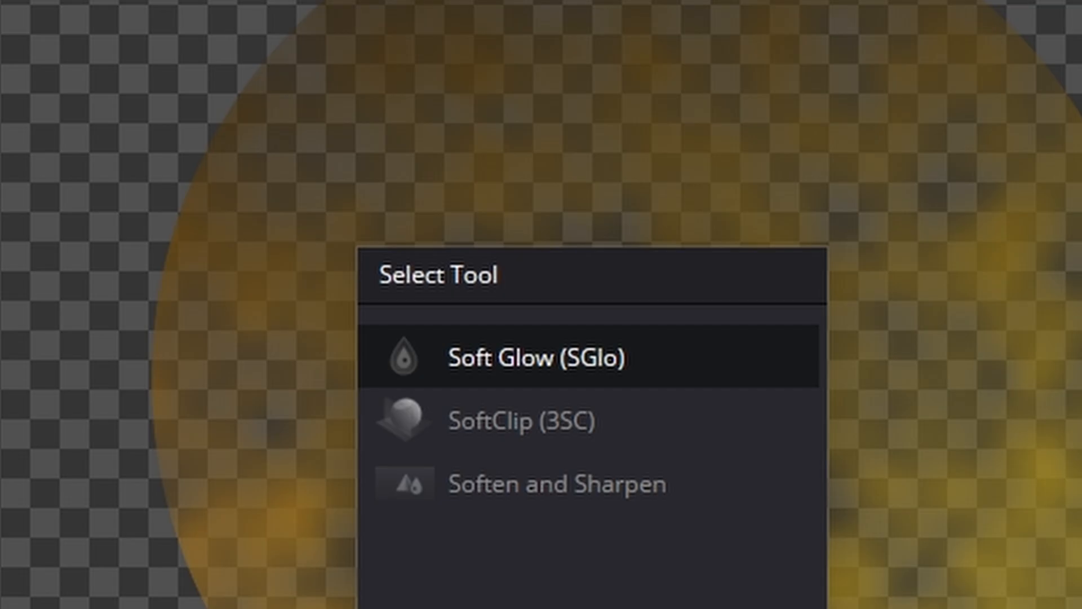
key("Return")
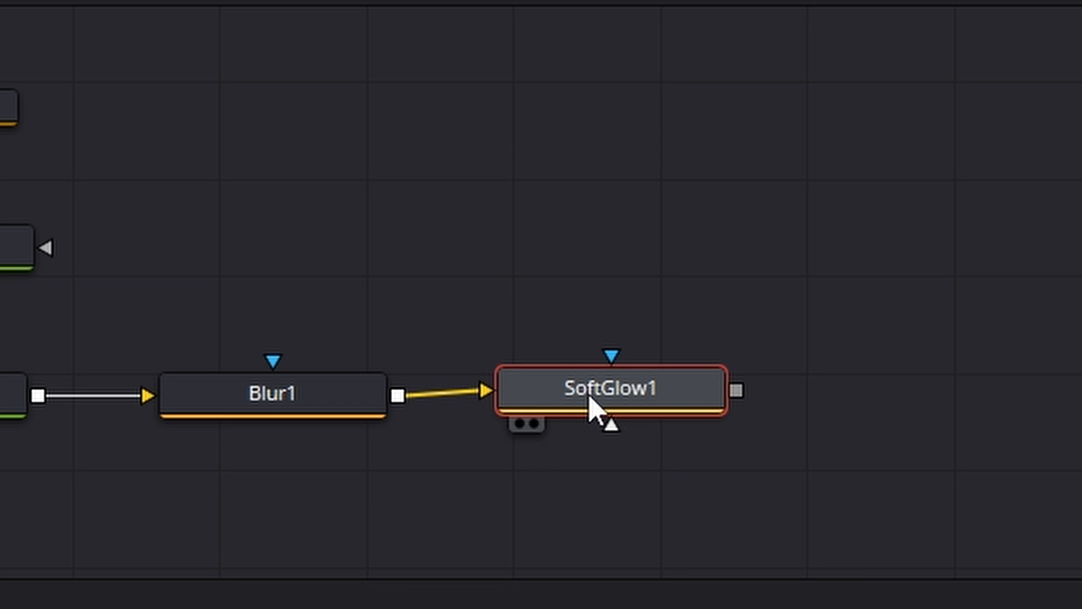
left_click_drag(594, 411, 570, 412)
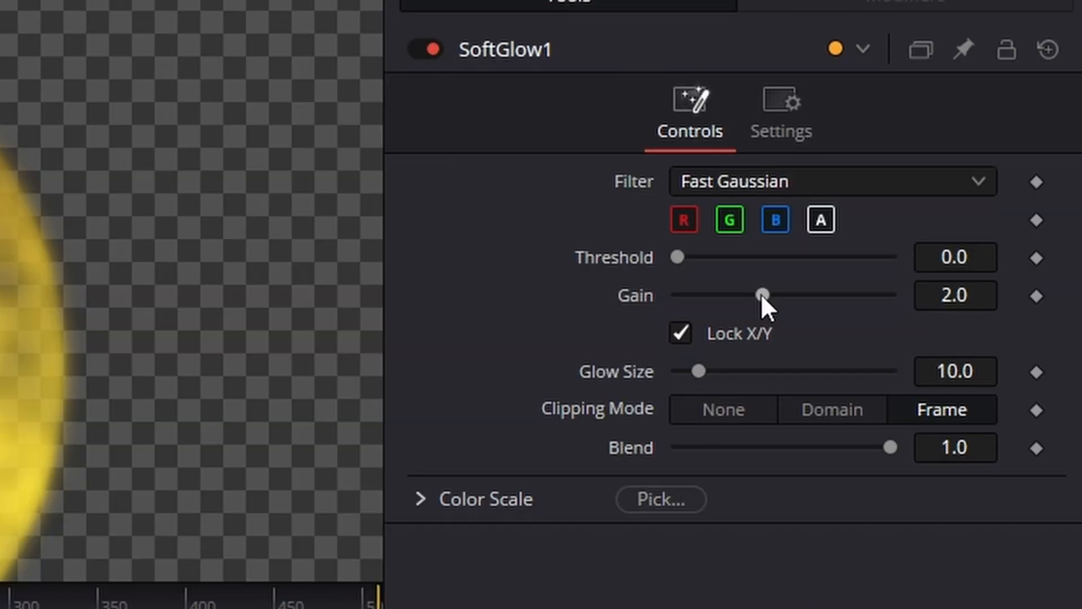
Set SoftGlow1's gain to 5.0 and its glow size to 12
left_click_drag(762, 294, 851, 292)
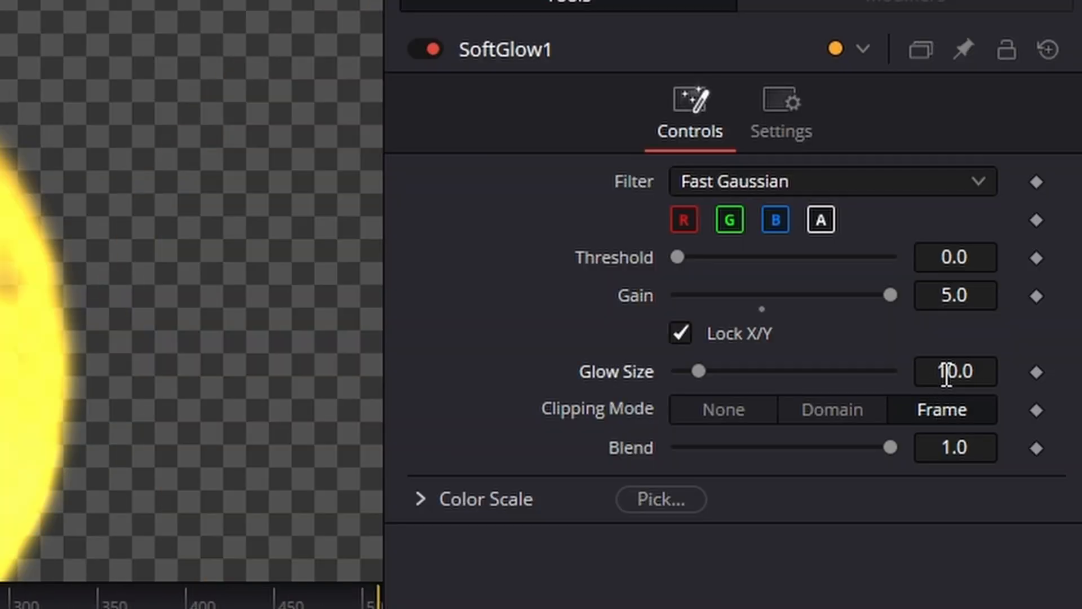
left_click(943, 372)
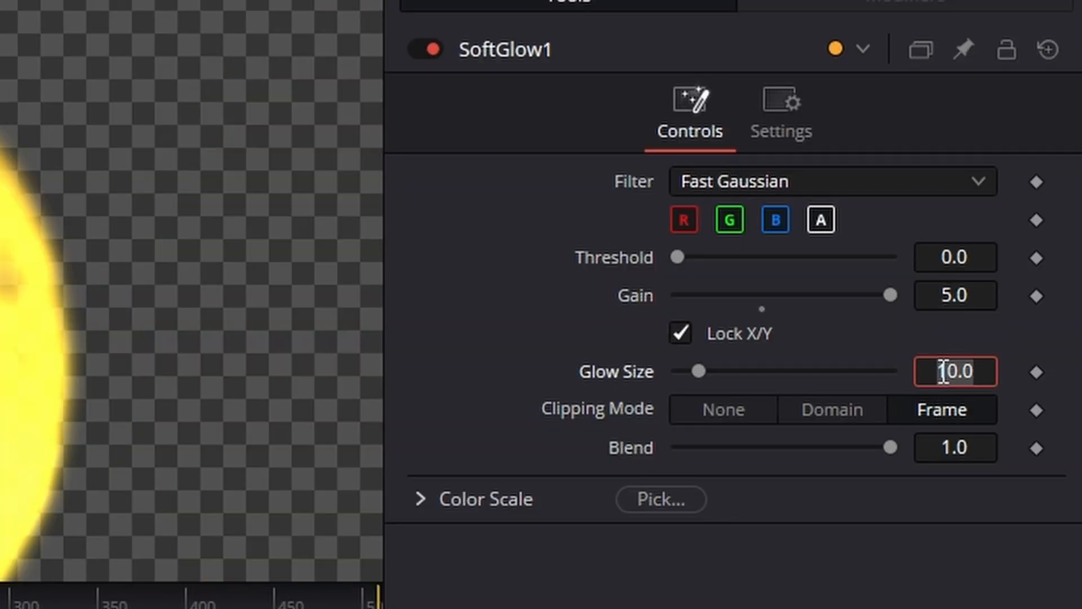
type("12")
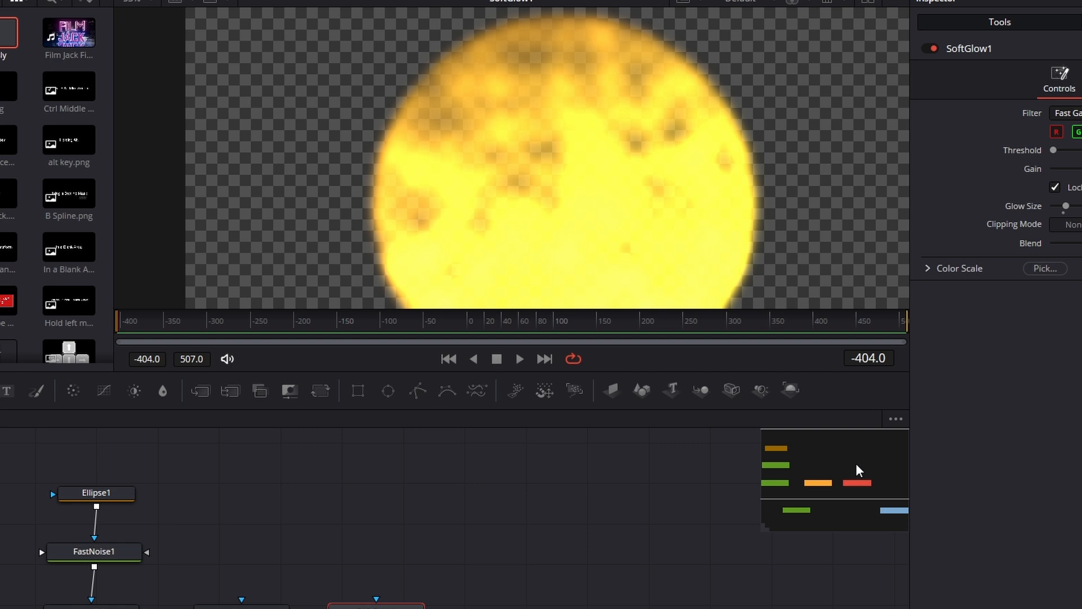
Add a new Background node and merge it as the foreground over SoftGlow1, placing it directly above the Merge node
left_click_drag(856, 463, 863, 465)
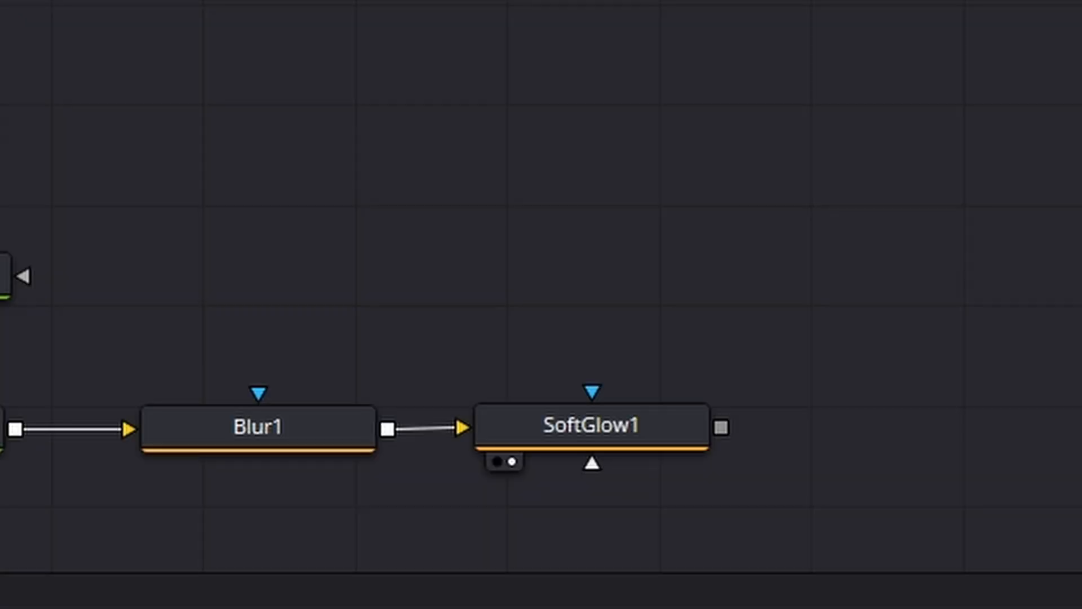
left_click(670, 438)
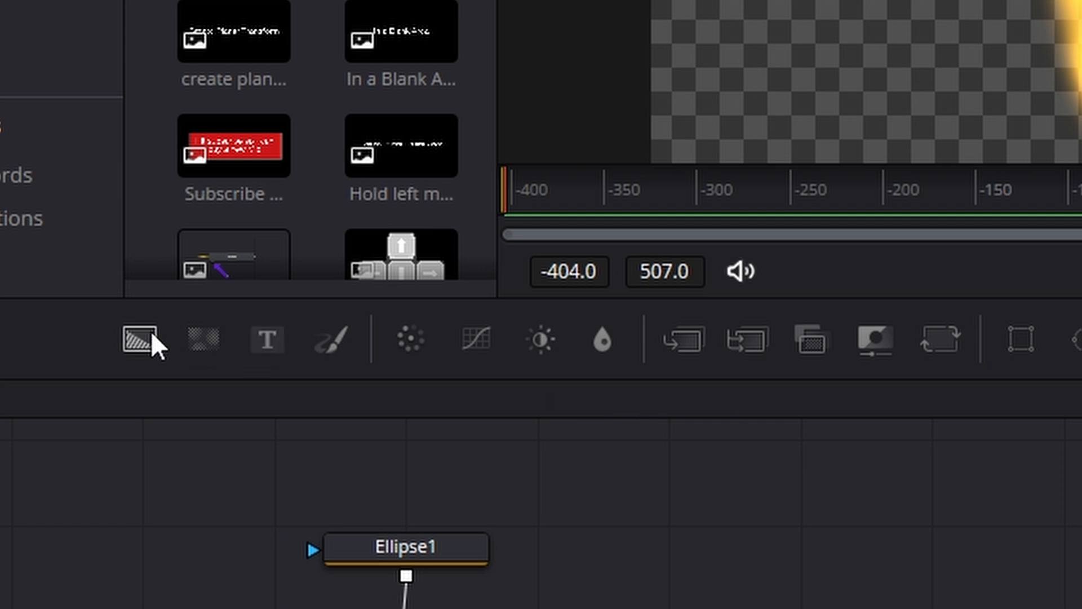
left_click_drag(140, 339, 812, 225)
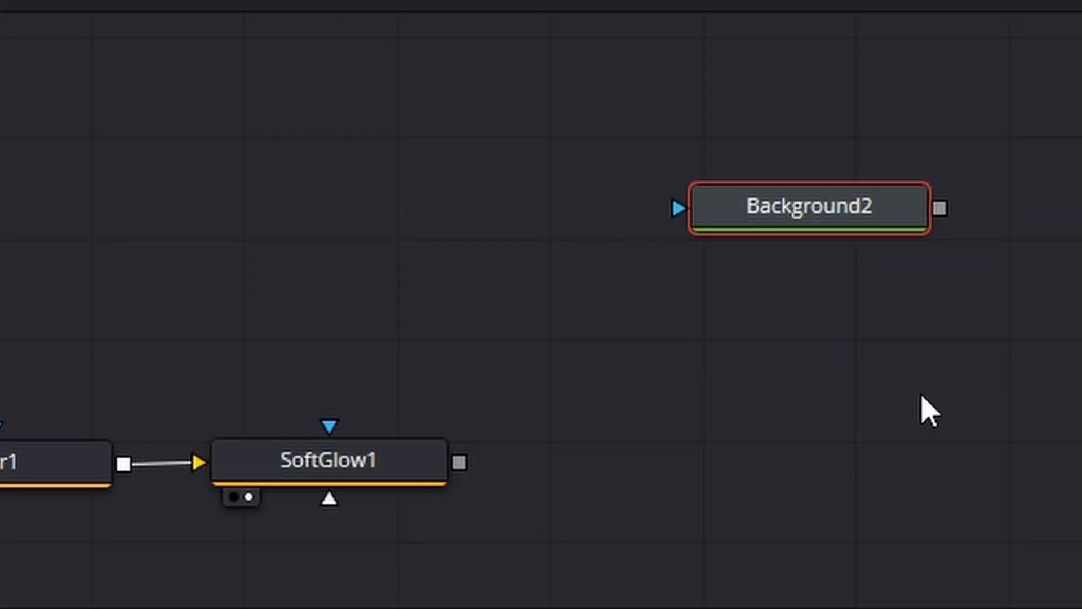
left_click(929, 410)
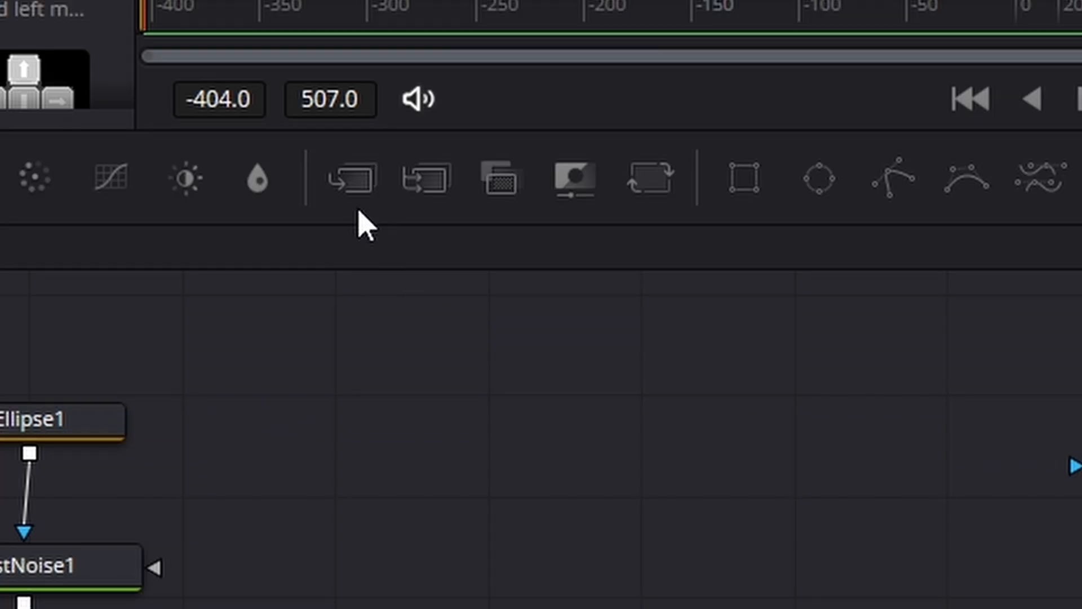
left_click(353, 186)
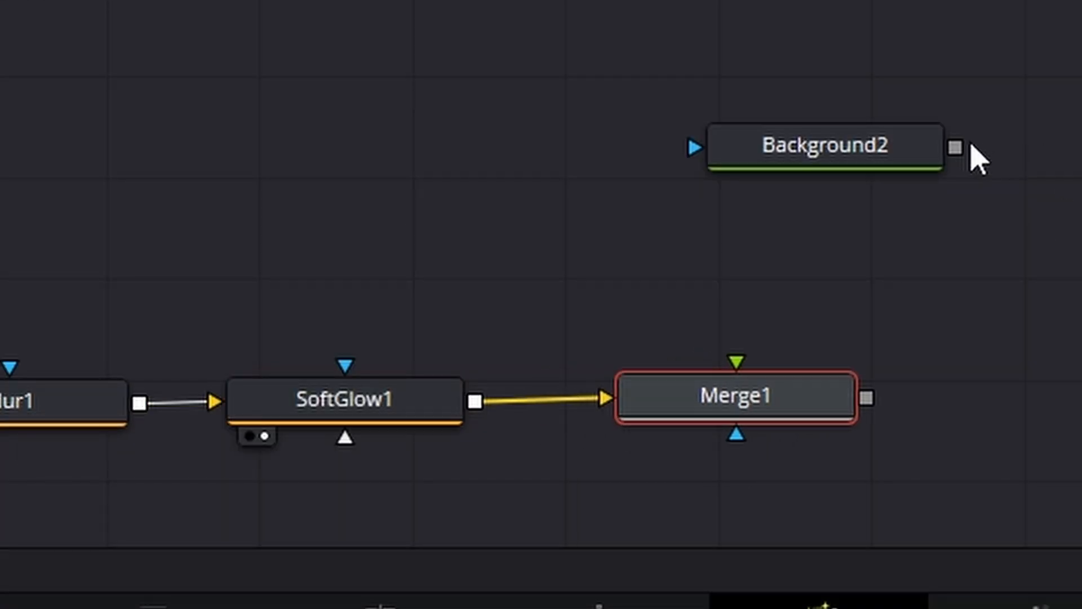
left_click_drag(955, 147, 789, 414)
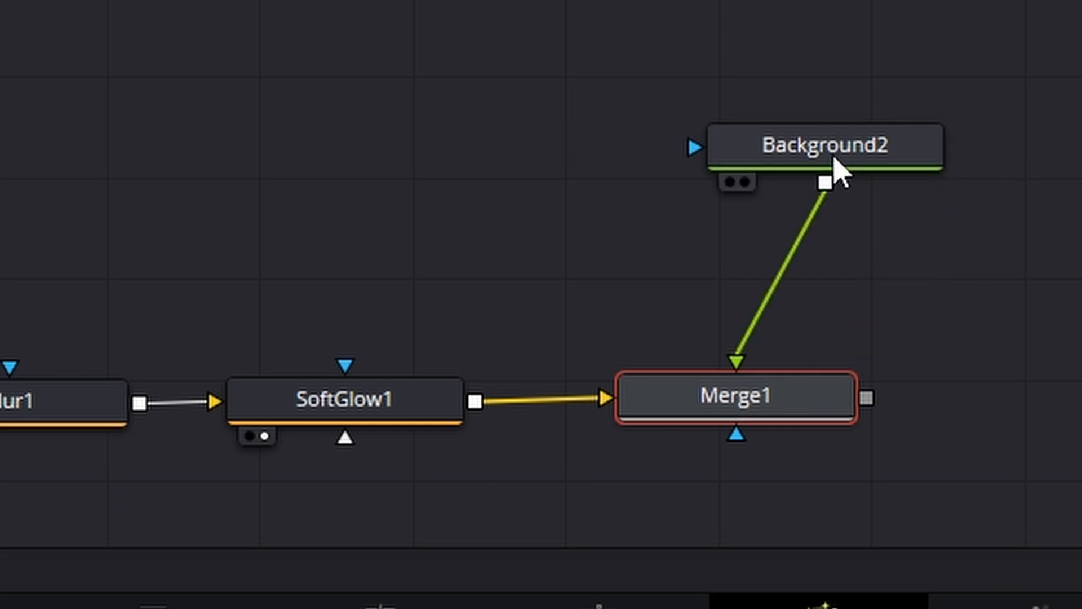
left_click_drag(840, 169, 714, 191)
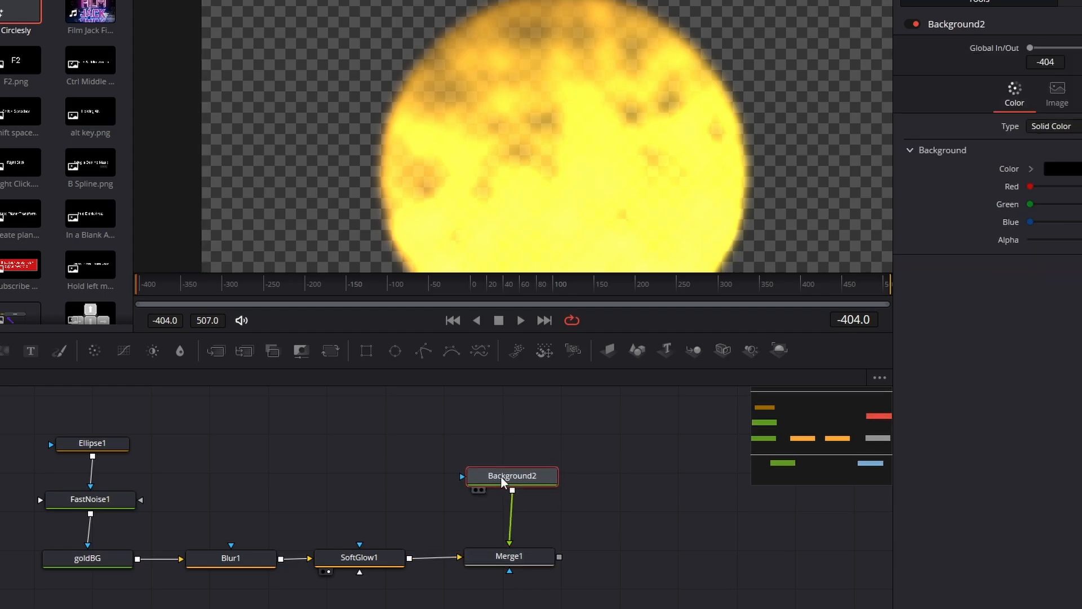
Switch to the notes document and copy the BG Colour code 292f4f
mouse_move(714, 608)
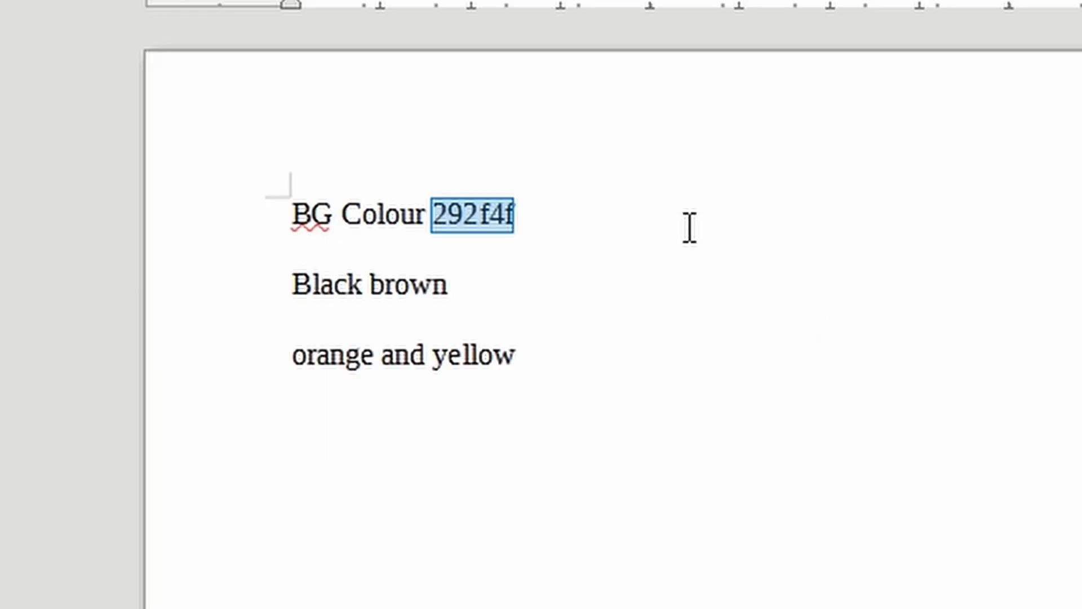
left_click(611, 376)
left_click(434, 213)
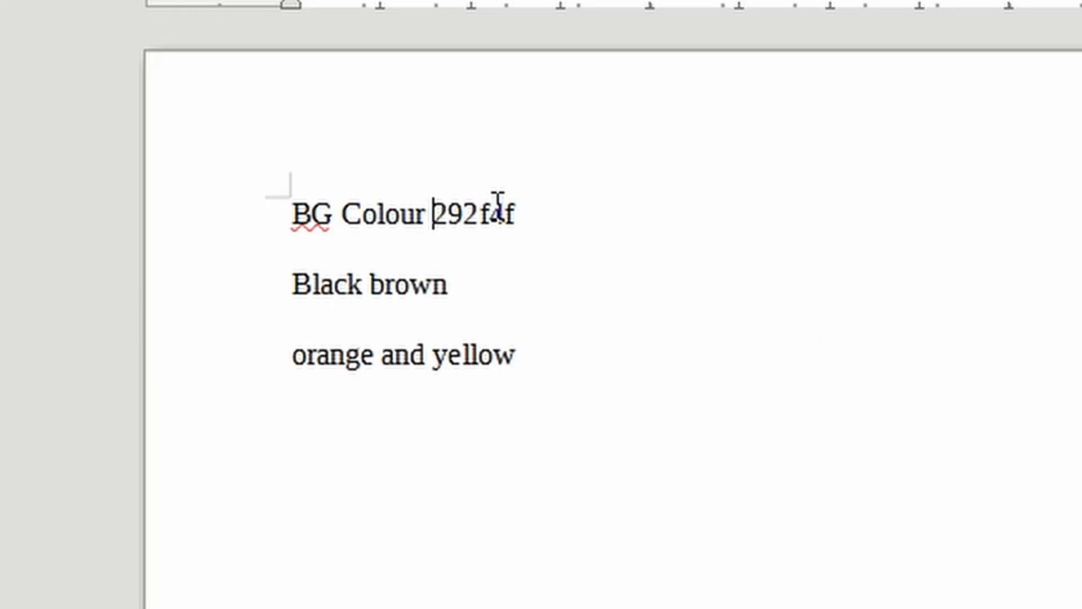
double_click(485, 203)
right_click(485, 203)
left_click(593, 282)
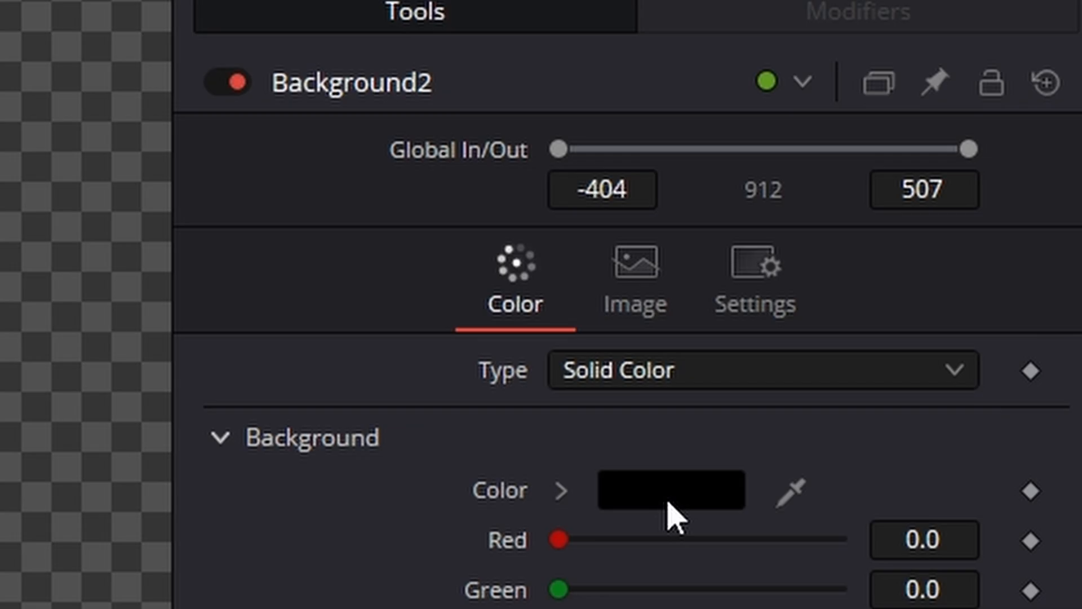
Set Background2's solid colour to the copied HTML value #292f4f
left_click(669, 503)
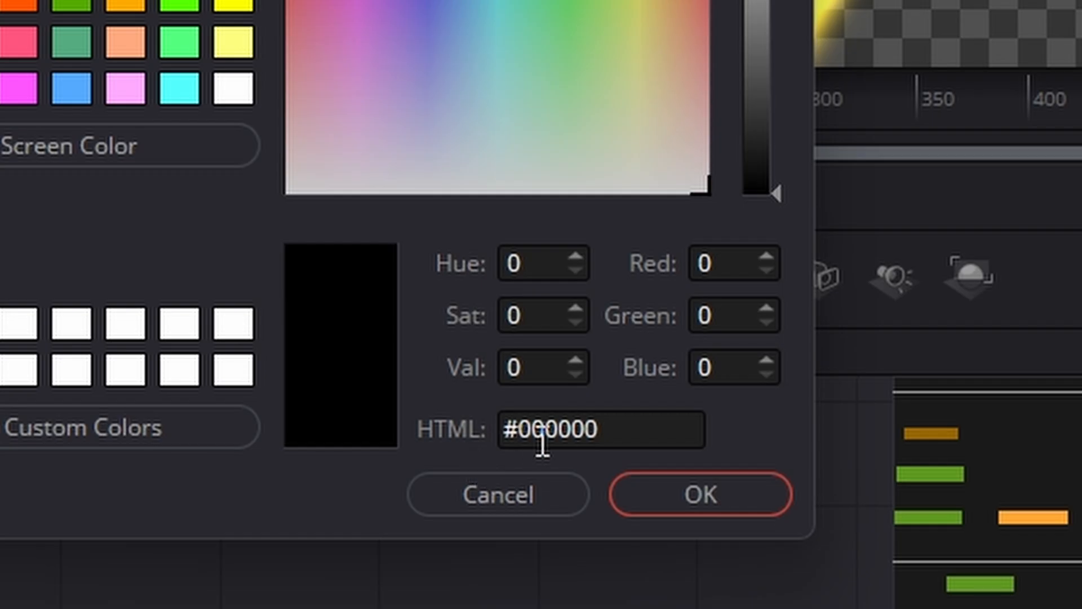
left_click(614, 405)
double_click(542, 437)
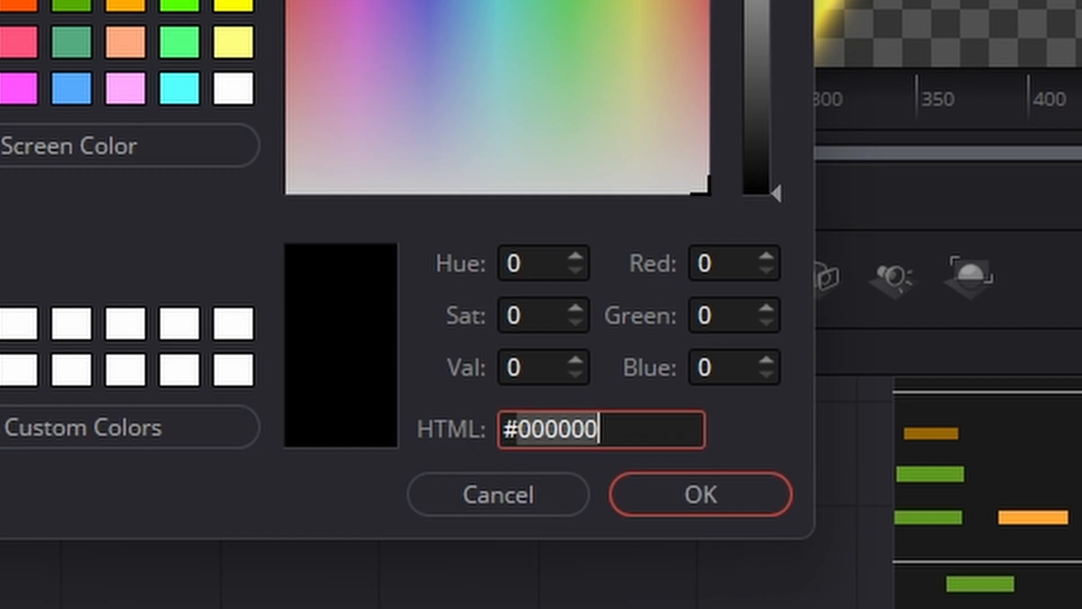
key("ctrl+v")
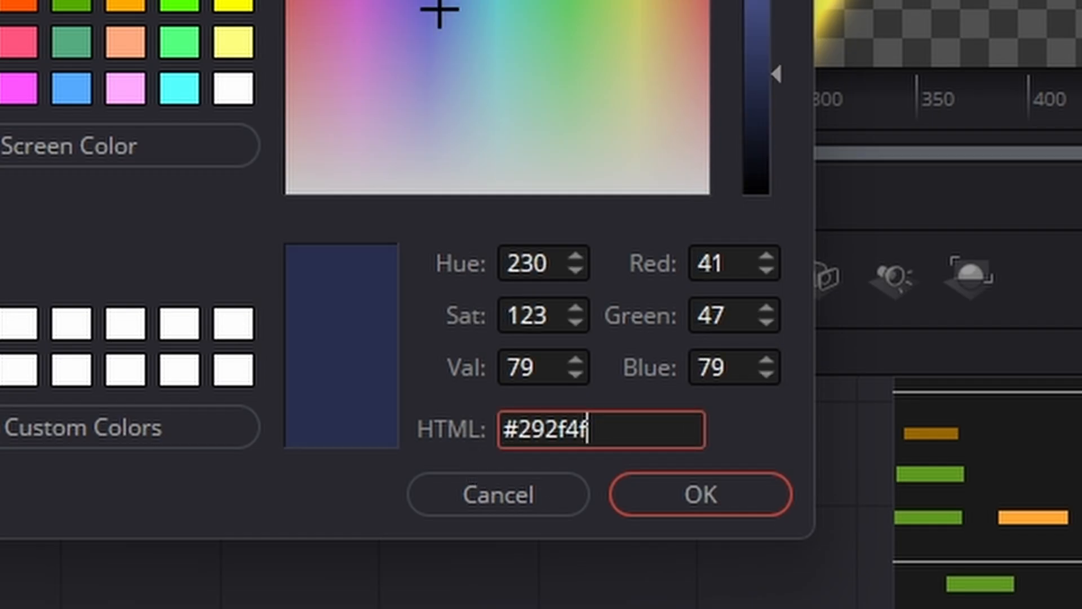
left_click(717, 495)
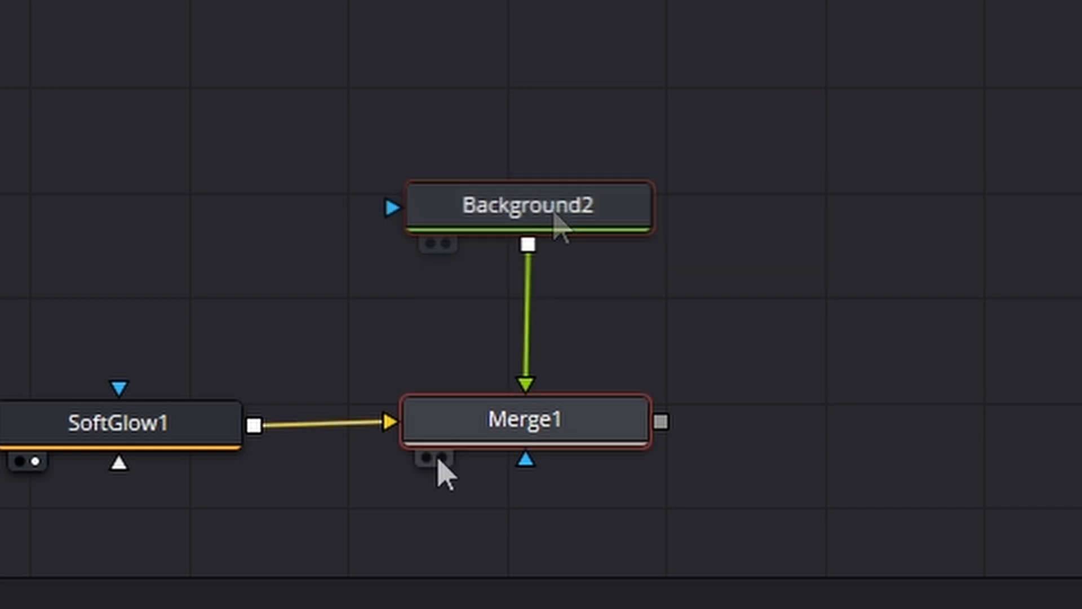
Show Merge1's output in the viewer with the full frame visible
left_click(446, 460)
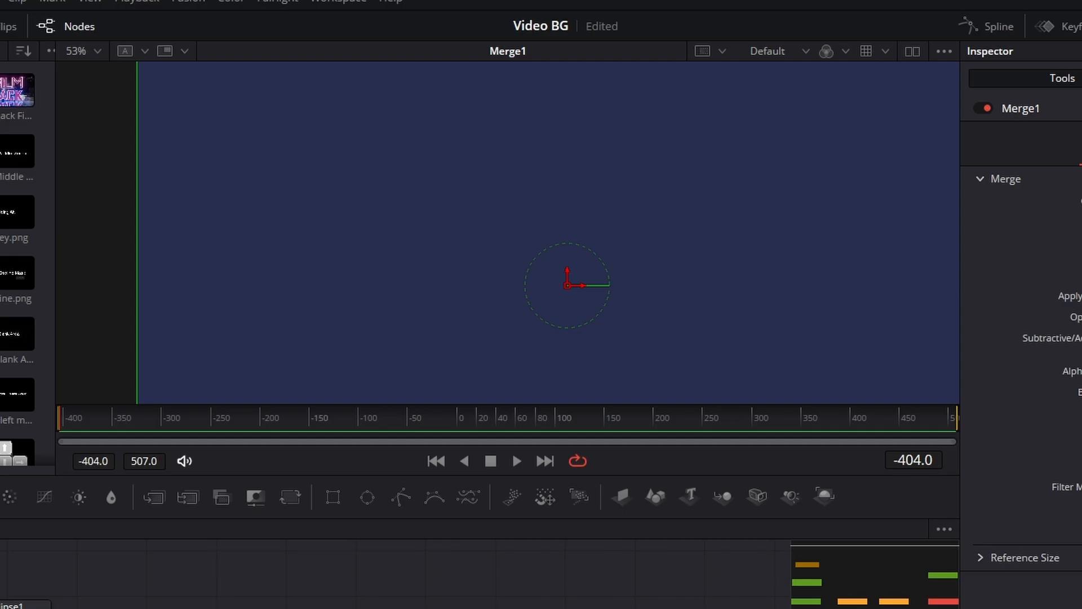
scroll(408, 298, "down", 3)
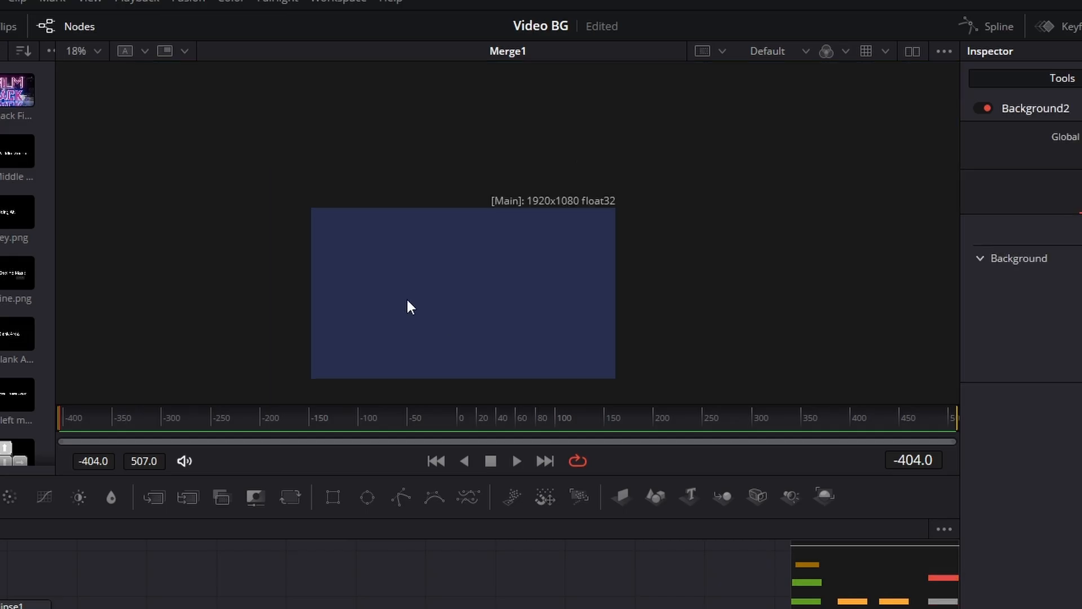
scroll(409, 303, "up", 2)
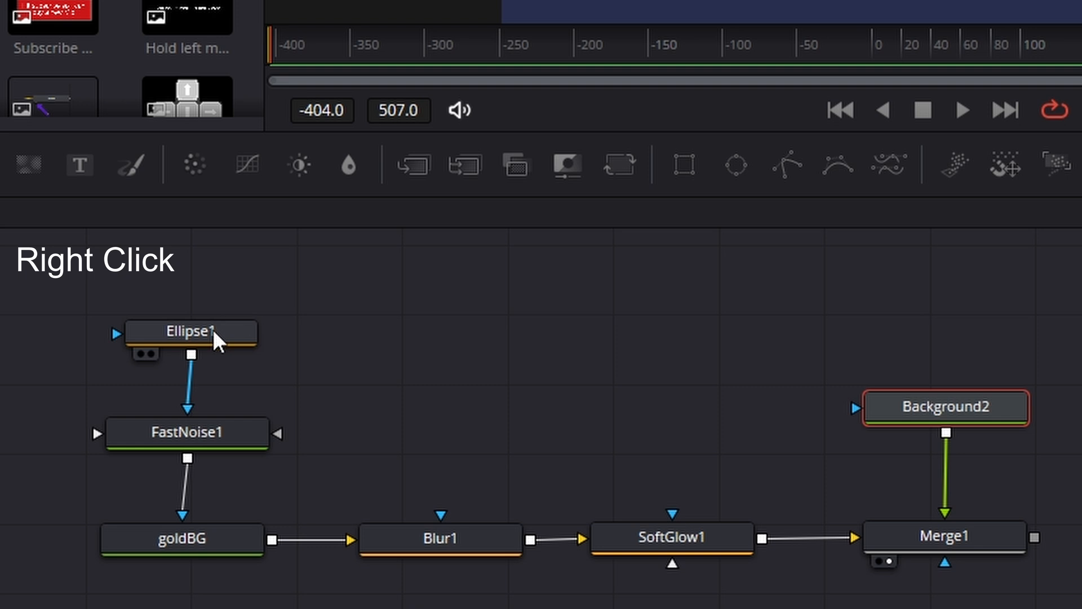
Copy the Ellipse1 mask, paste it above Background2 and connect it to Background2's mask input
left_click(213, 329)
right_click(213, 329)
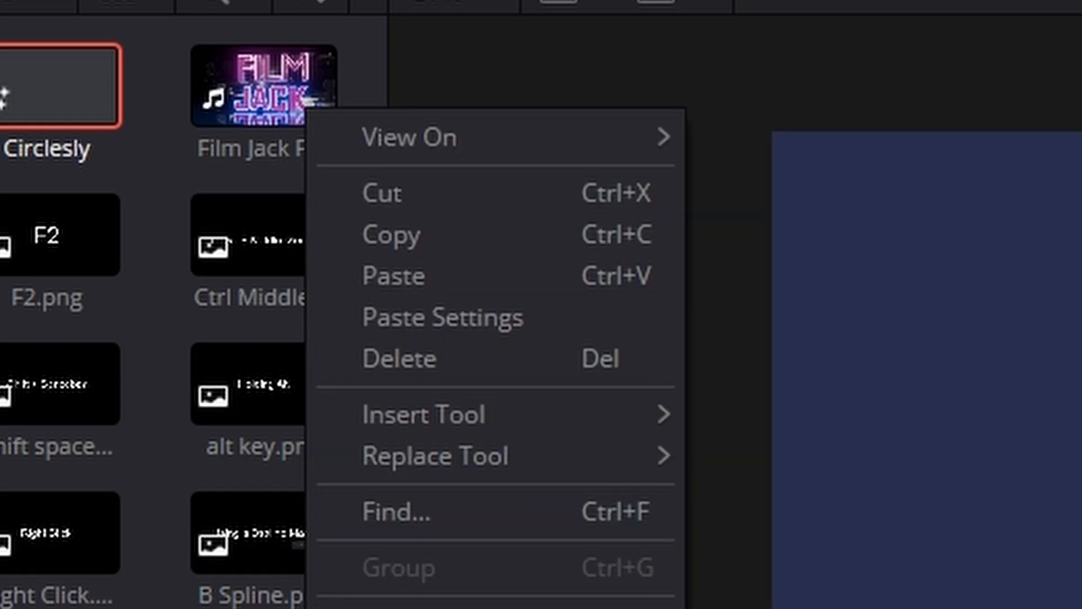
left_click(414, 242)
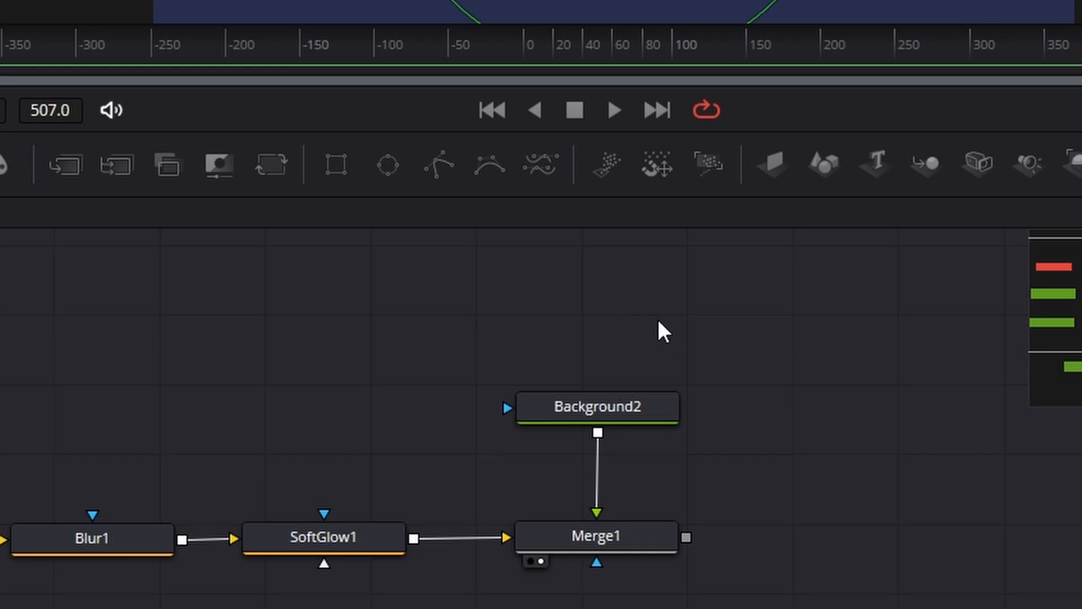
left_click(647, 300)
key("ctrl+v")
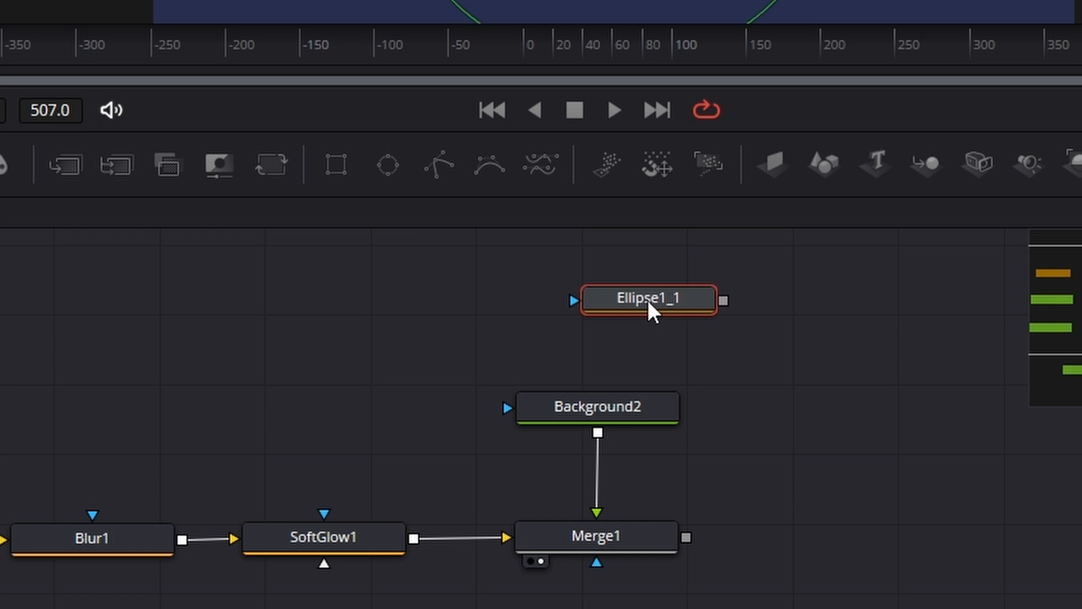
left_click_drag(686, 298, 597, 403)
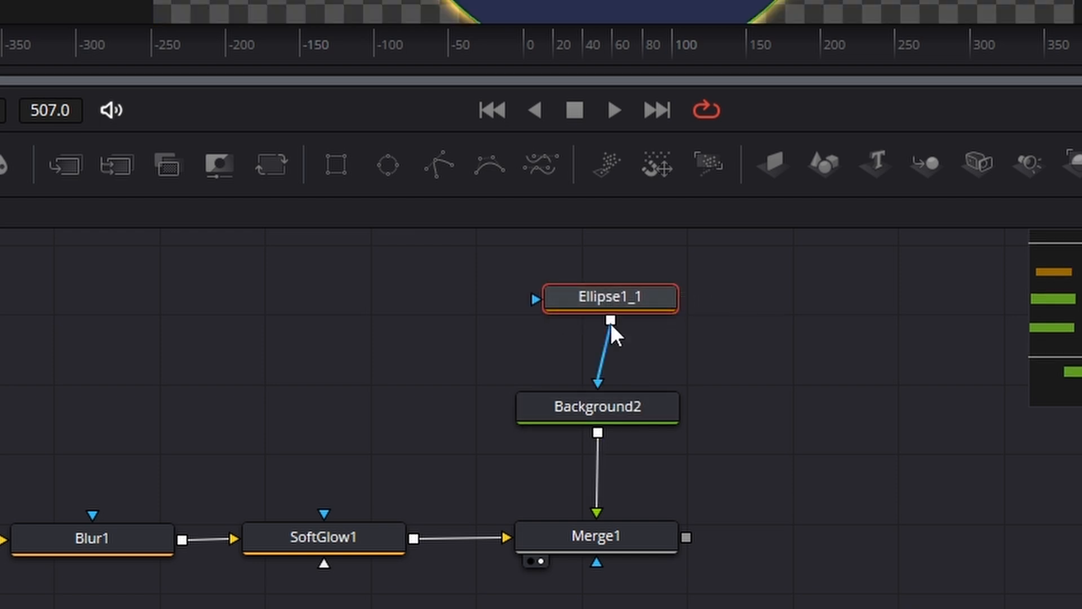
mouse_move(611, 308)
left_mouse_down()
mouse_move(600, 314)
mouse_move(613, 313)
left_mouse_up()
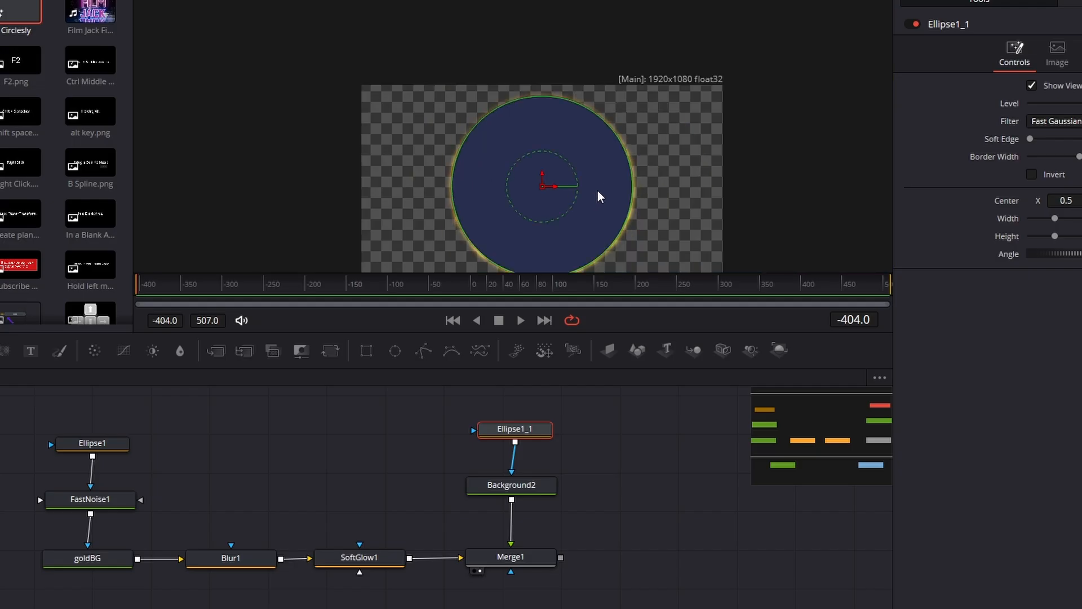
scroll(620, 180, "up", 3)
scroll(657, 169, "up", 2)
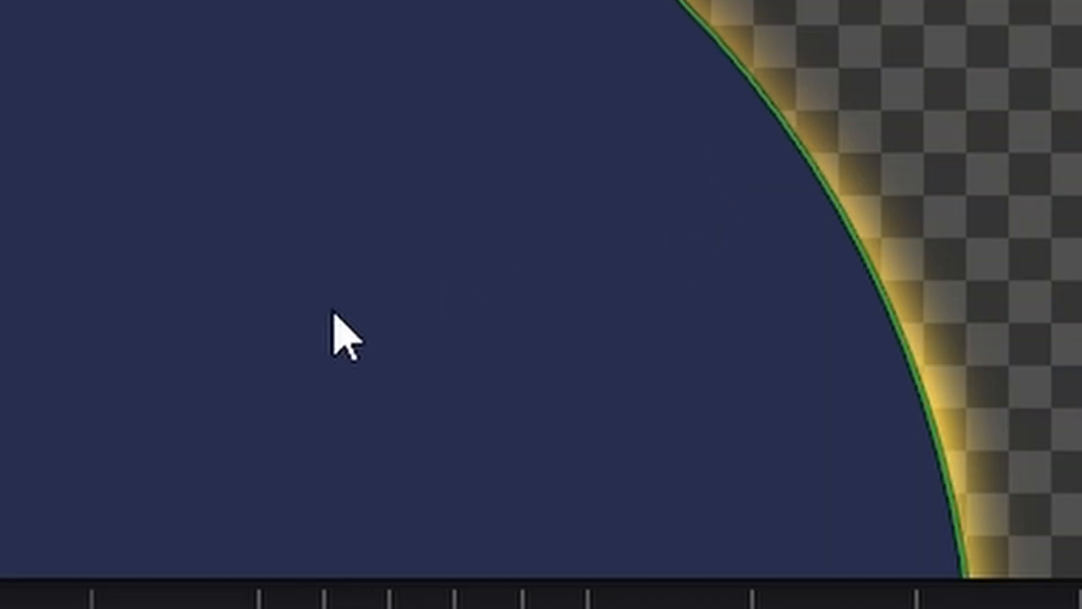
scroll(631, 209, "down", 3)
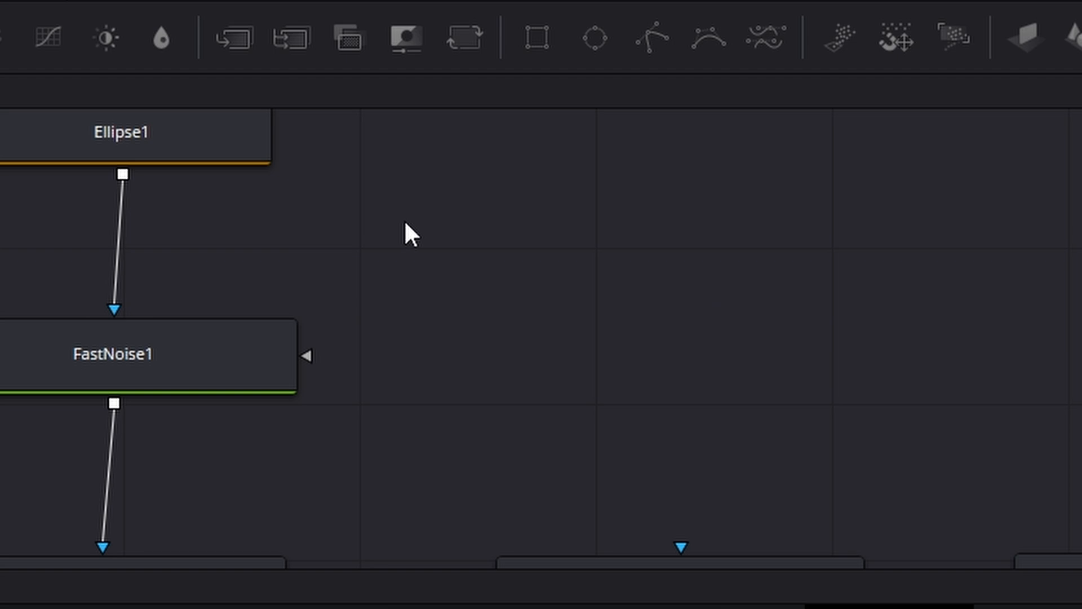
scroll(405, 222, "down", 2)
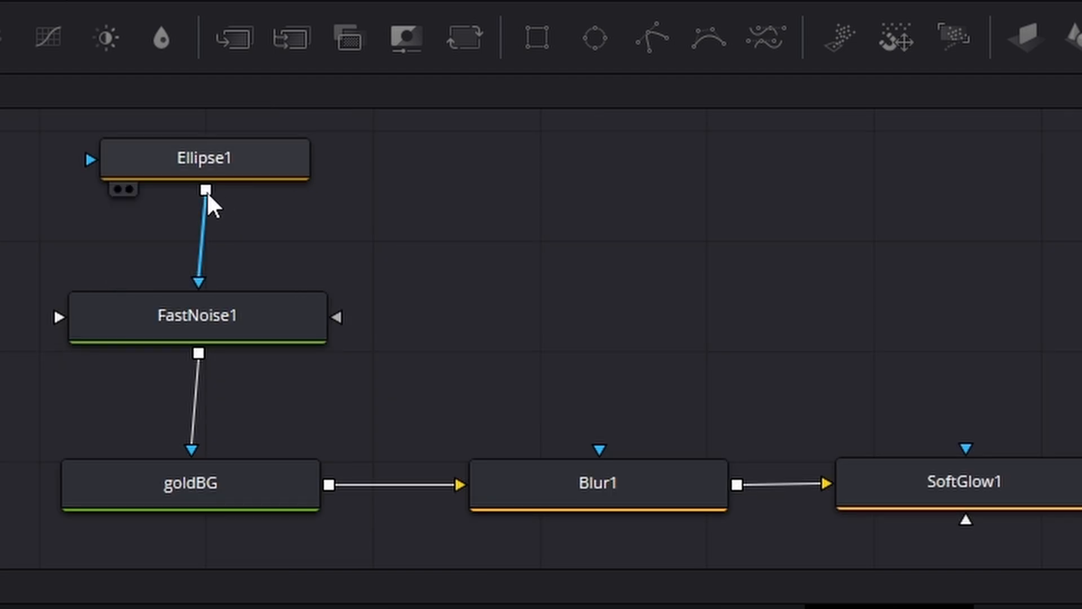
Connect Ellipse1 to the mask inputs of Blur1 and SoftGlow1
left_click_drag(206, 190, 609, 484)
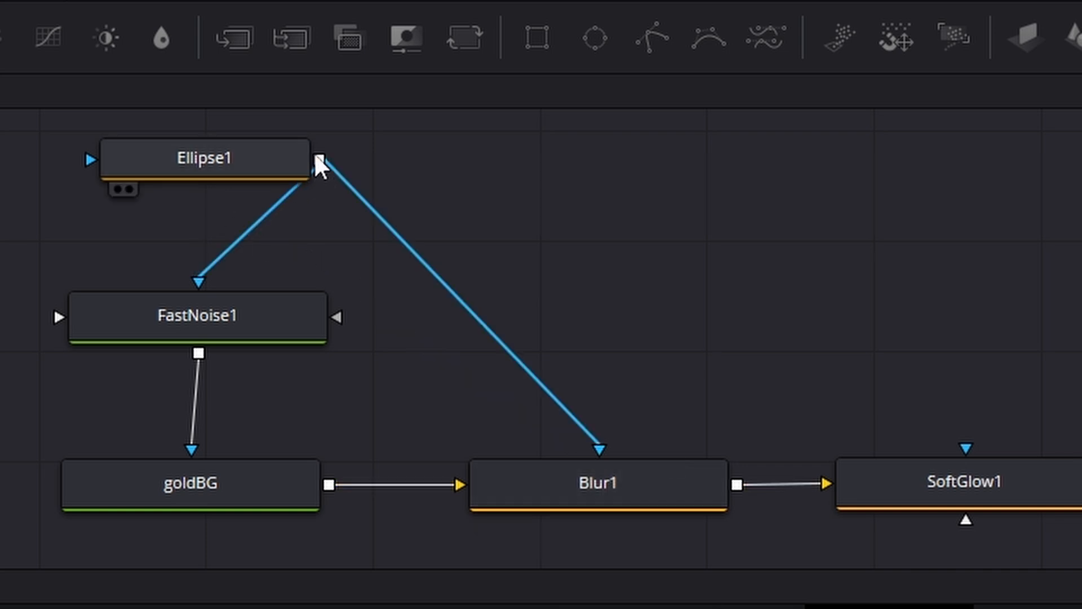
left_click_drag(319, 161, 980, 467)
left_click_drag(256, 169, 991, 475)
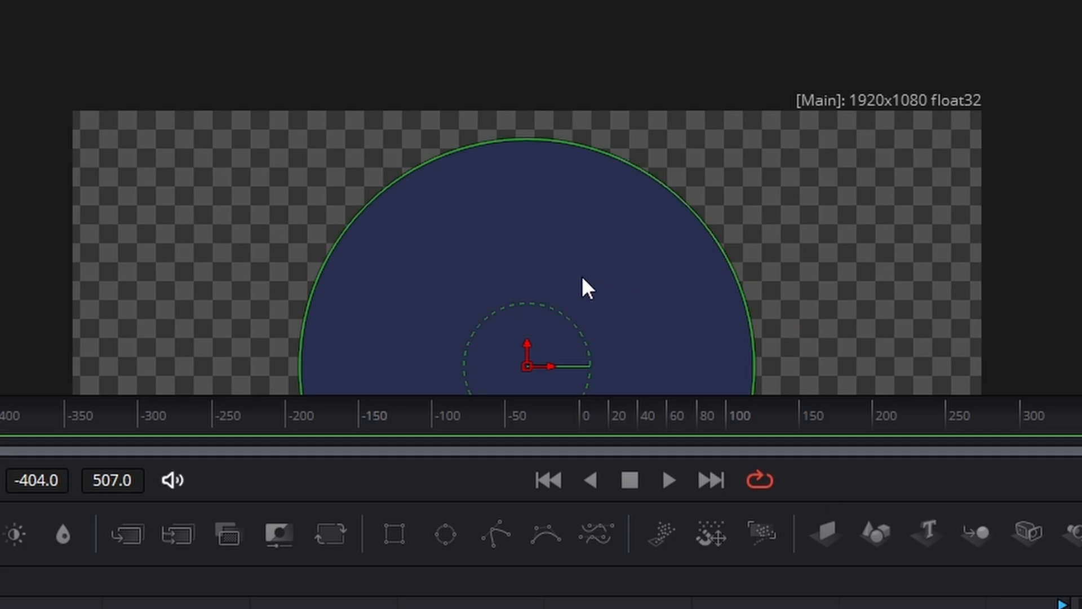
Link Ellipse1_1's Height to its Width with an expression, and reduce the Width slightly to expose a thin gold edge
scroll(520, 289, "up", 3)
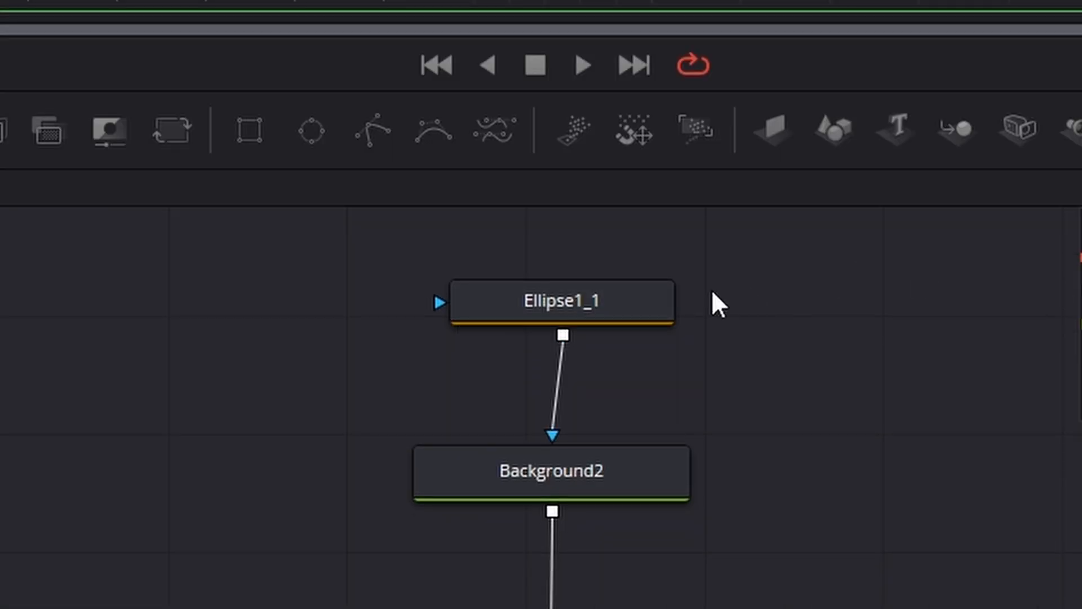
left_click(632, 305)
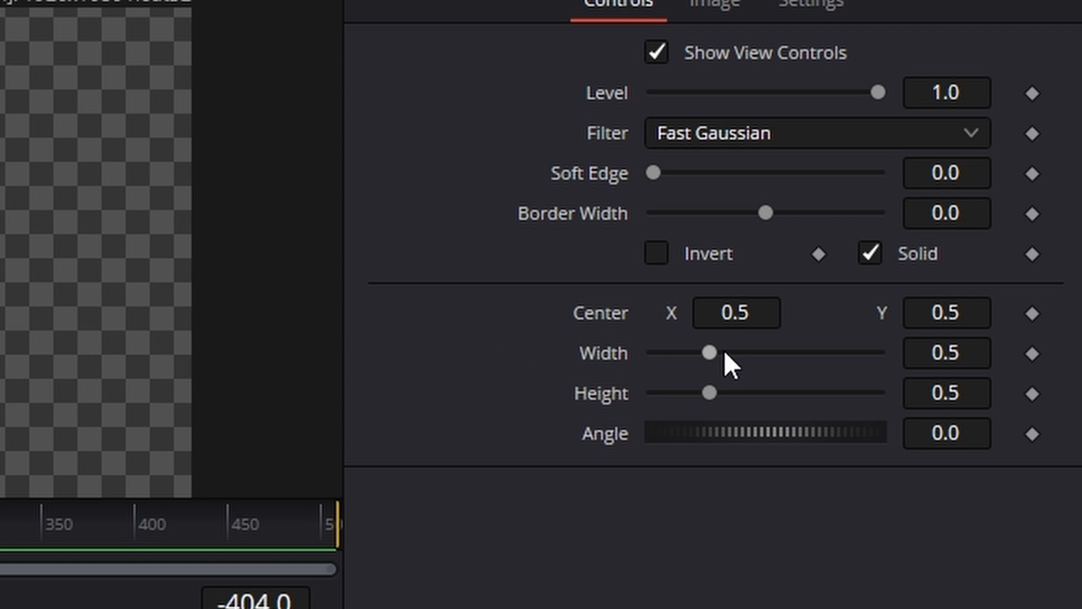
left_click_drag(709, 356, 702, 357)
key("ctrl+z")
right_click(603, 390)
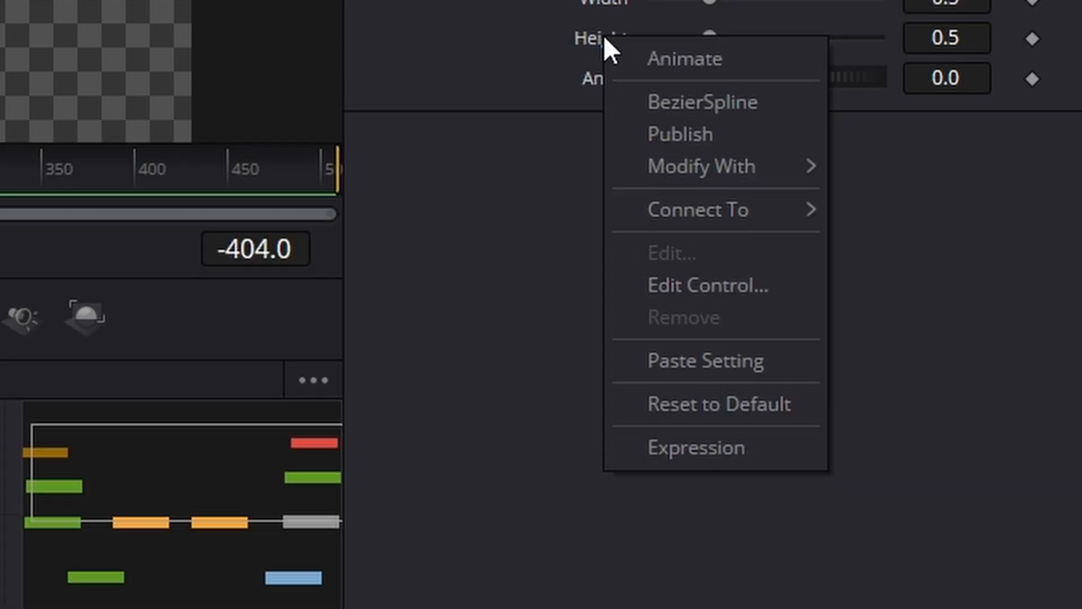
left_click(751, 444)
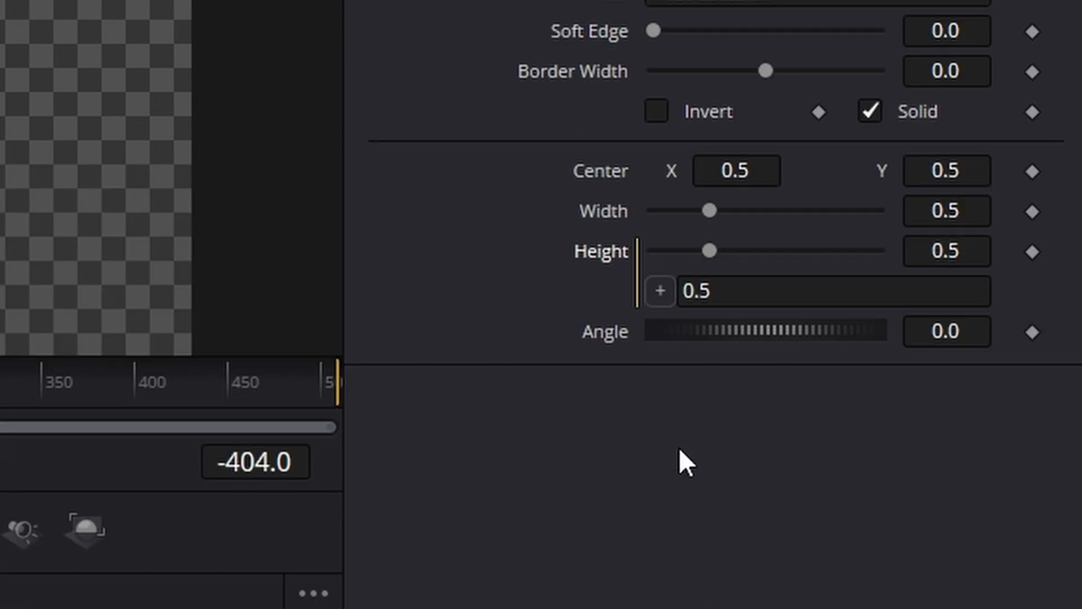
left_click_drag(664, 296, 709, 211)
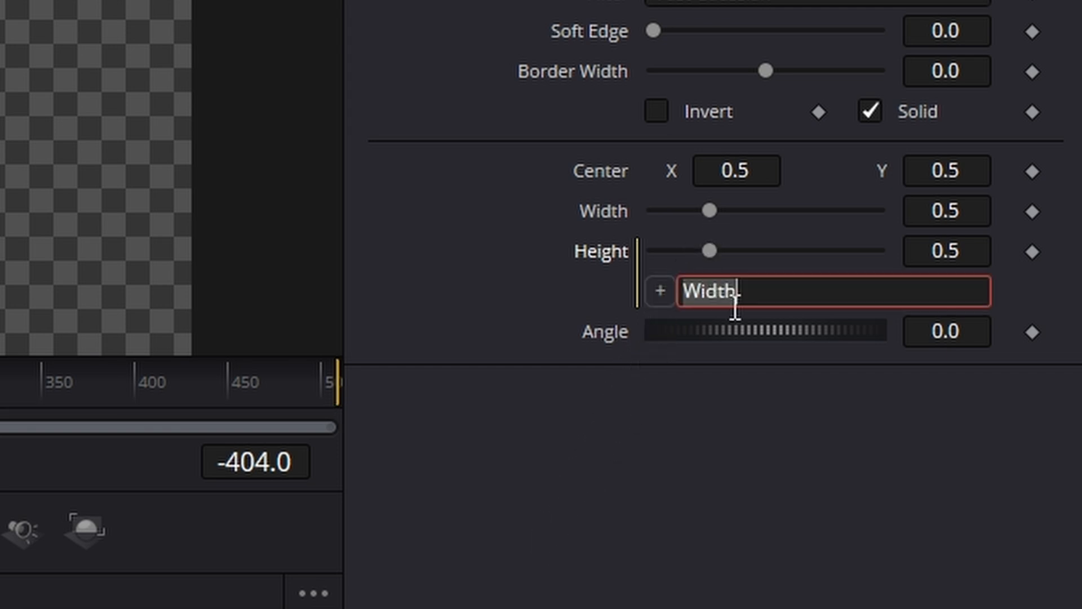
left_click_drag(703, 359, 732, 348)
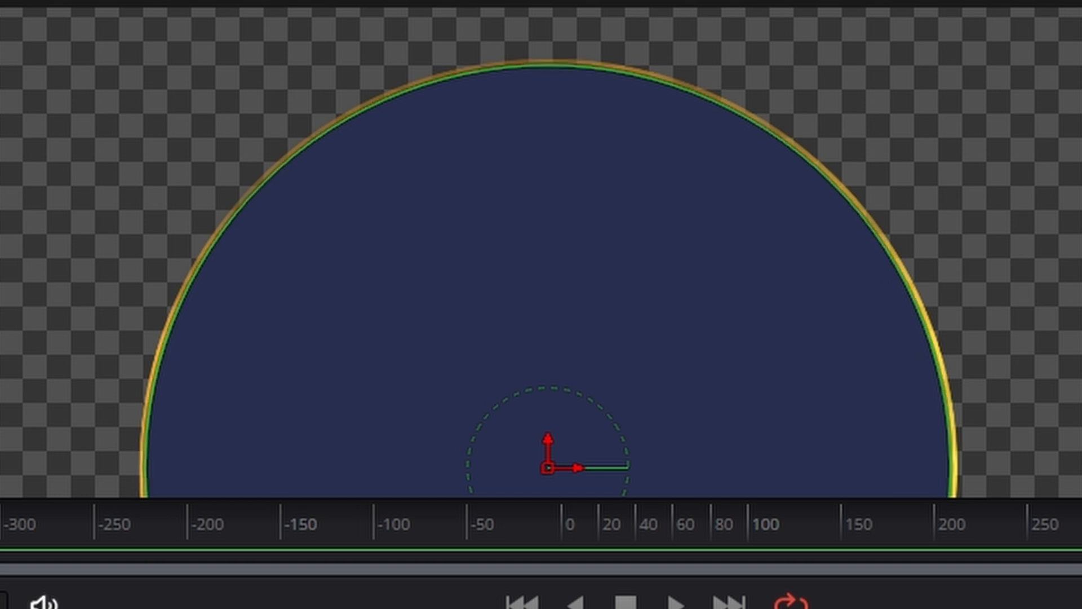
Merge Merge1's output over Background1 ahead of MediaOut1 and show the new Merge2 node in the viewer
scroll(853, 145, "down", 2)
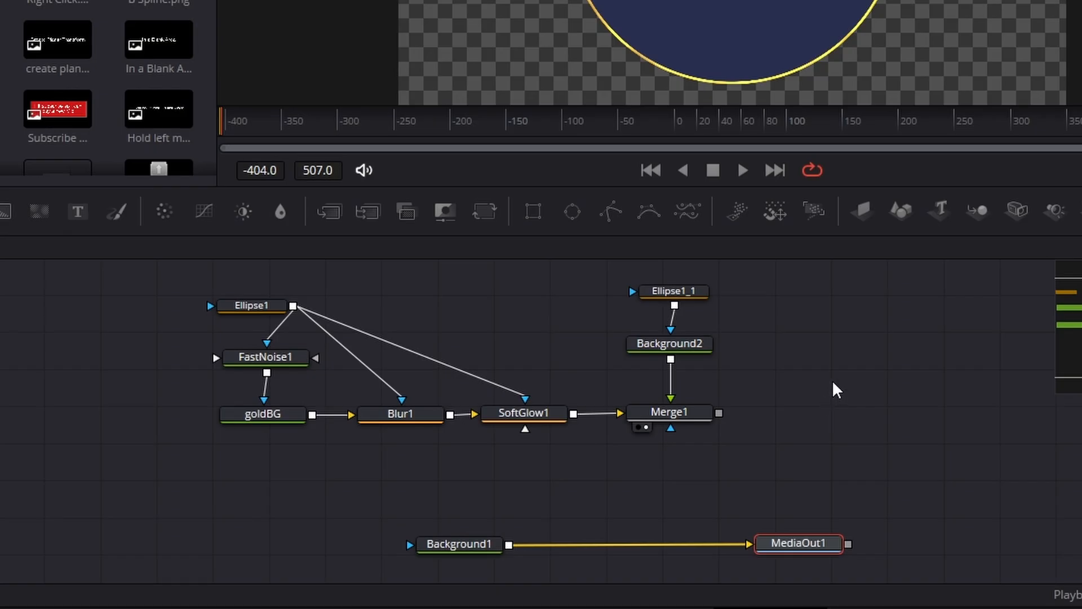
left_click_drag(718, 415, 985, 366)
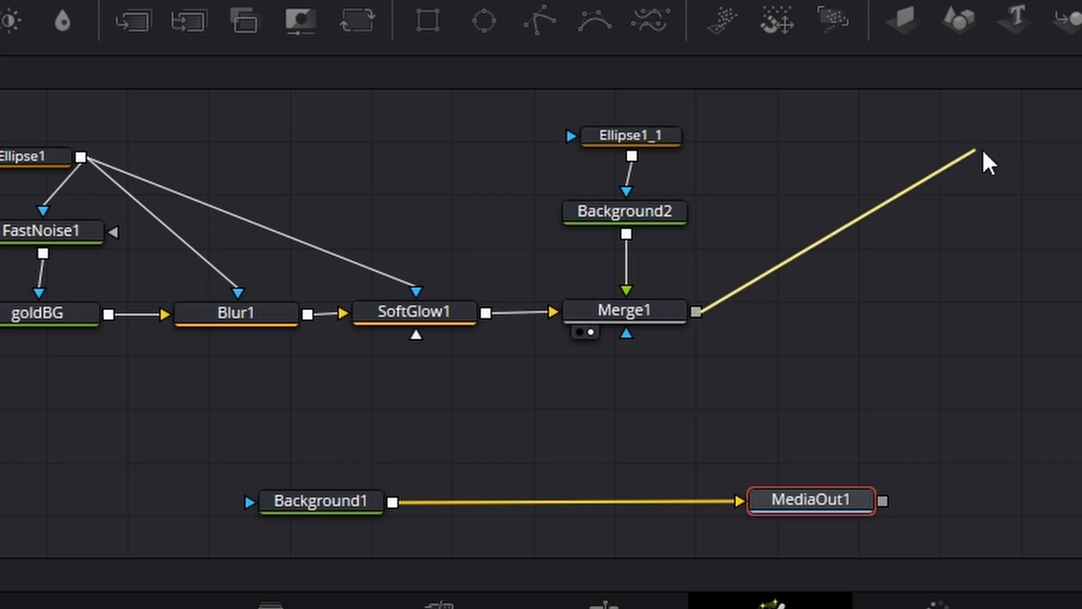
left_click_drag(1081, 242, 286, 490)
left_click(789, 482)
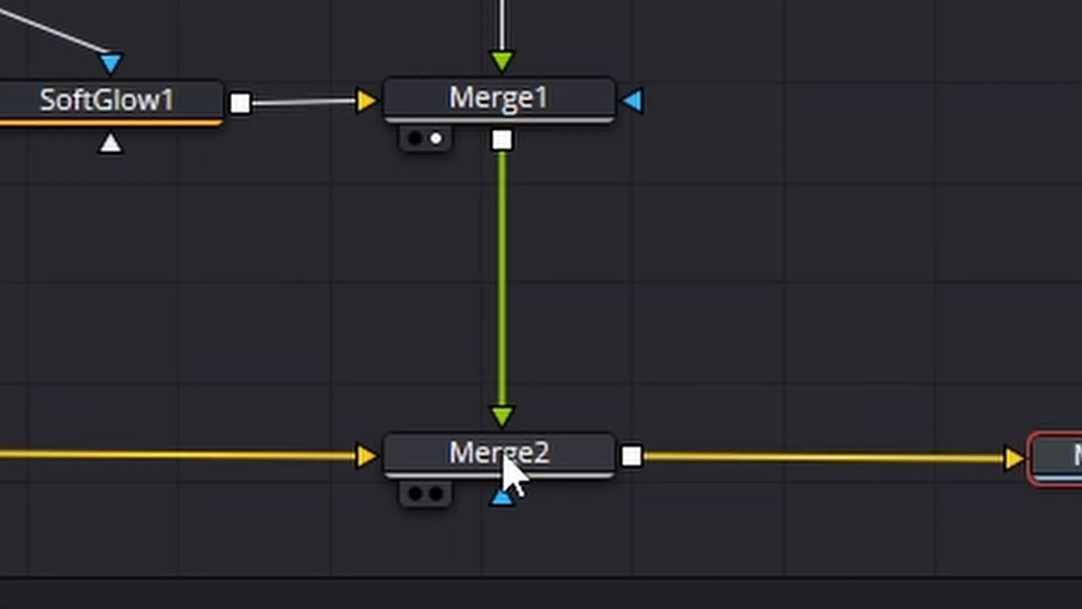
left_click(437, 495)
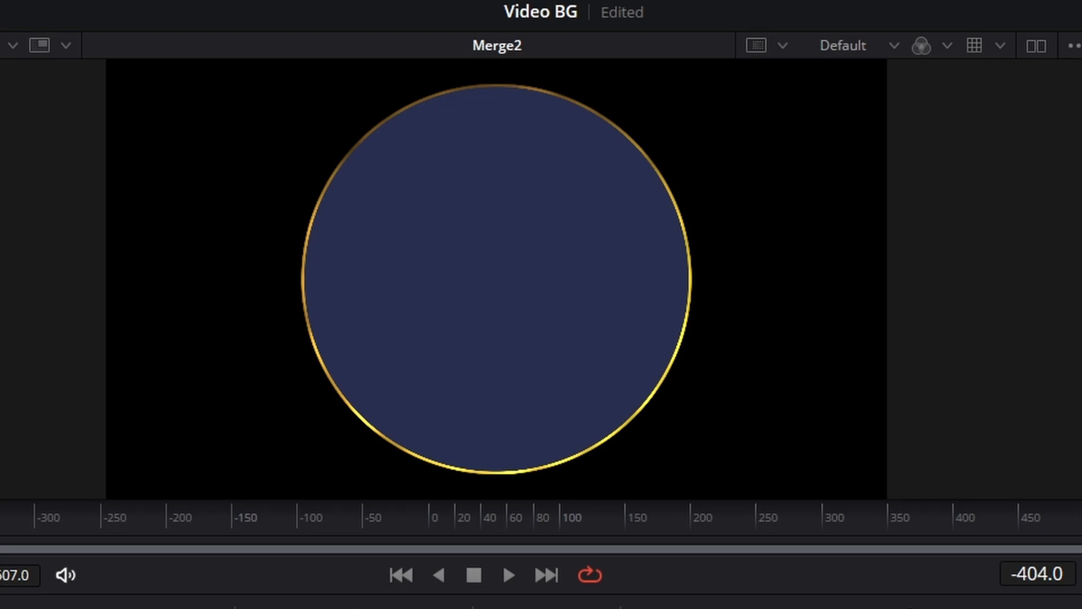
Switch to the notes document and copy the selected BG Colour code 292f4f again
left_click(279, 585)
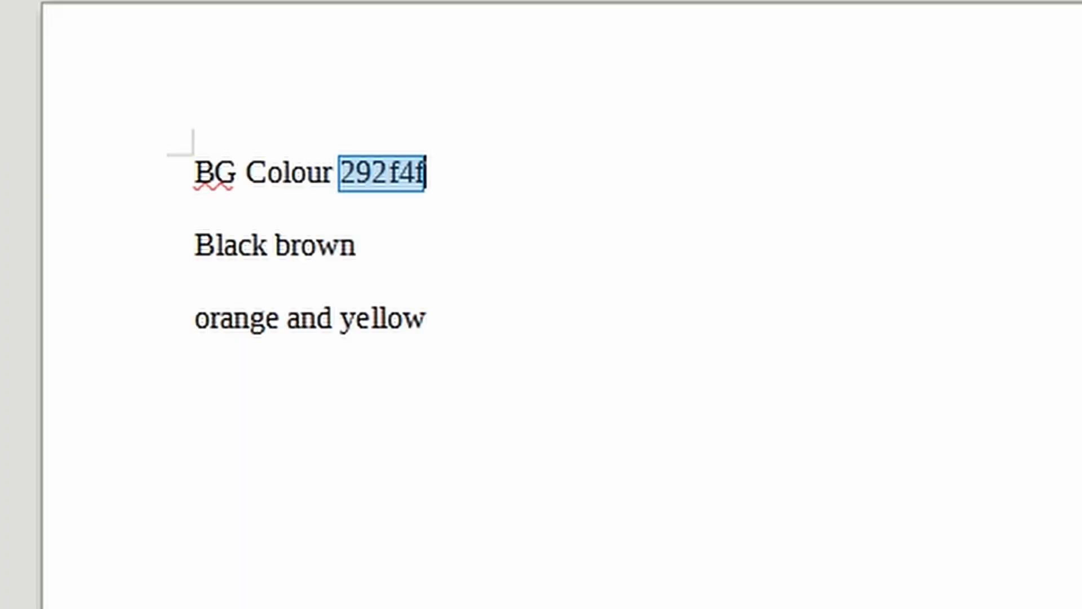
right_click(379, 168)
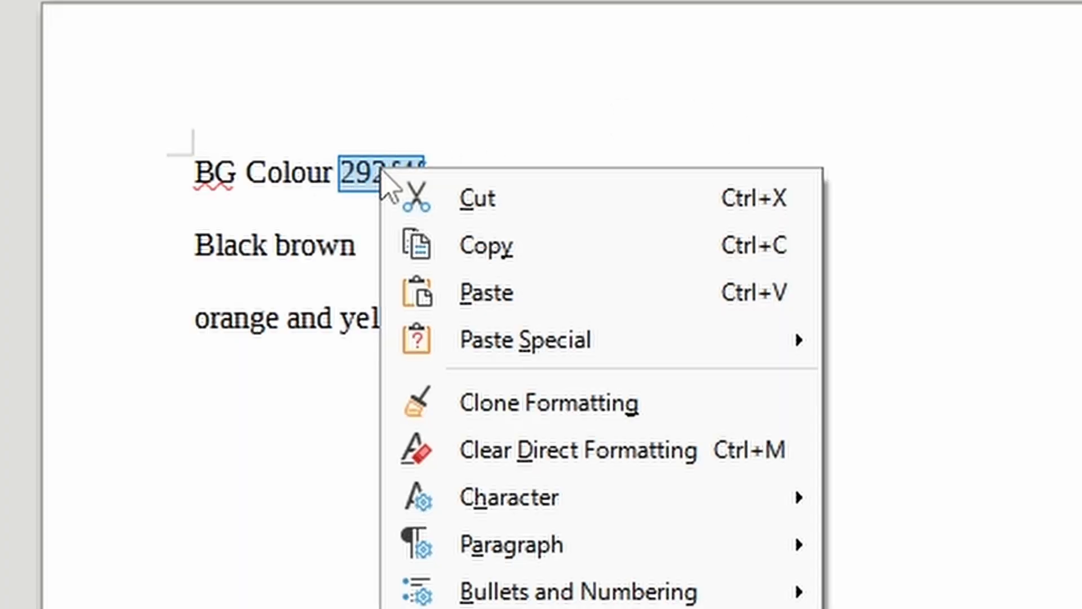
left_click(538, 264)
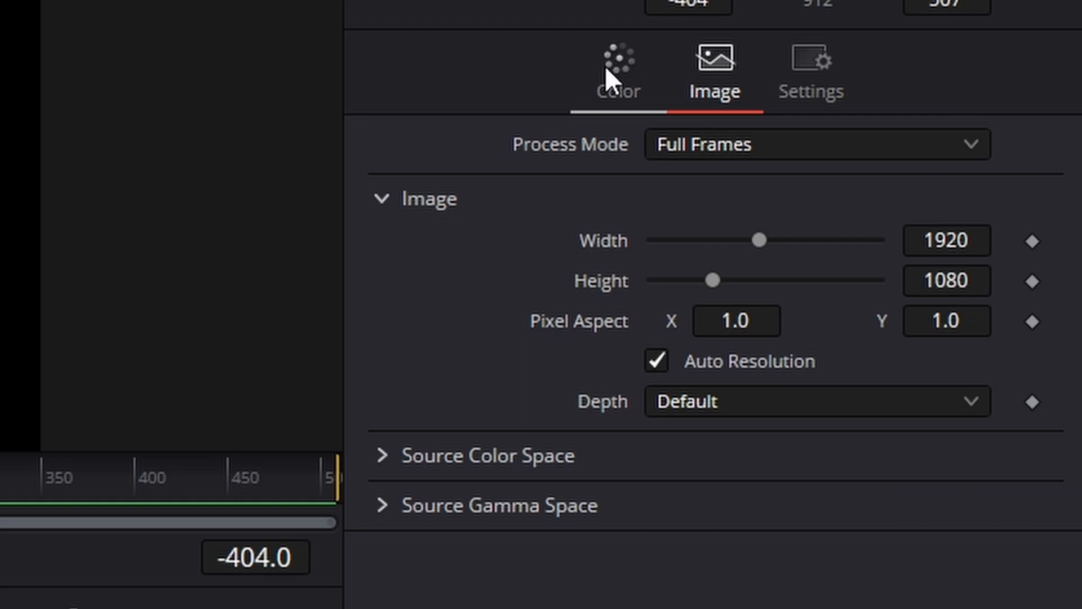
Set the solid colour of the background node feeding Merge2 to the copied HTML value #292f4f
left_click(607, 67)
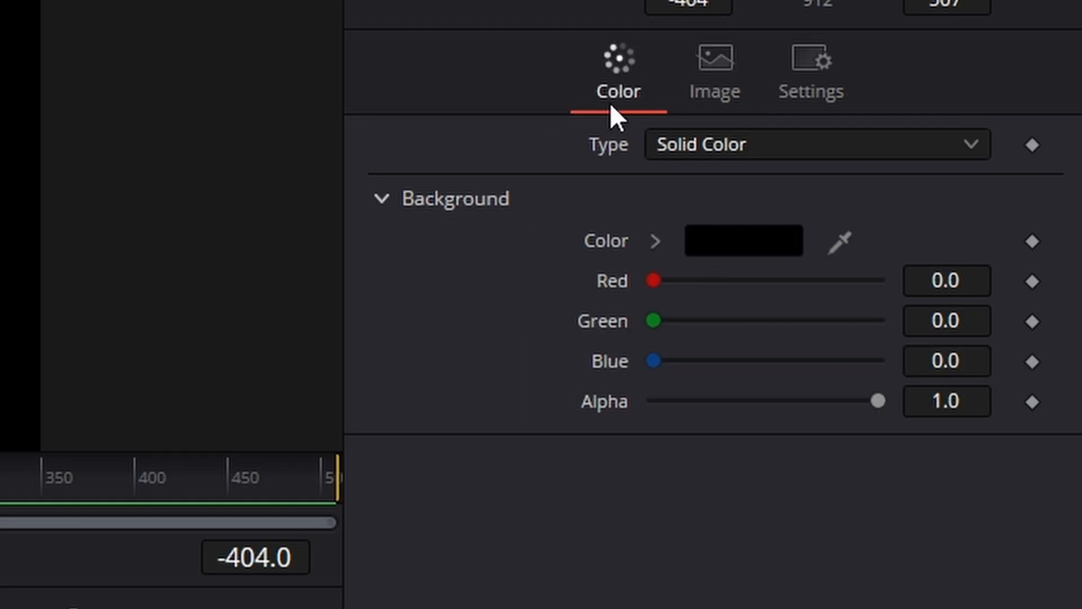
left_click(728, 238)
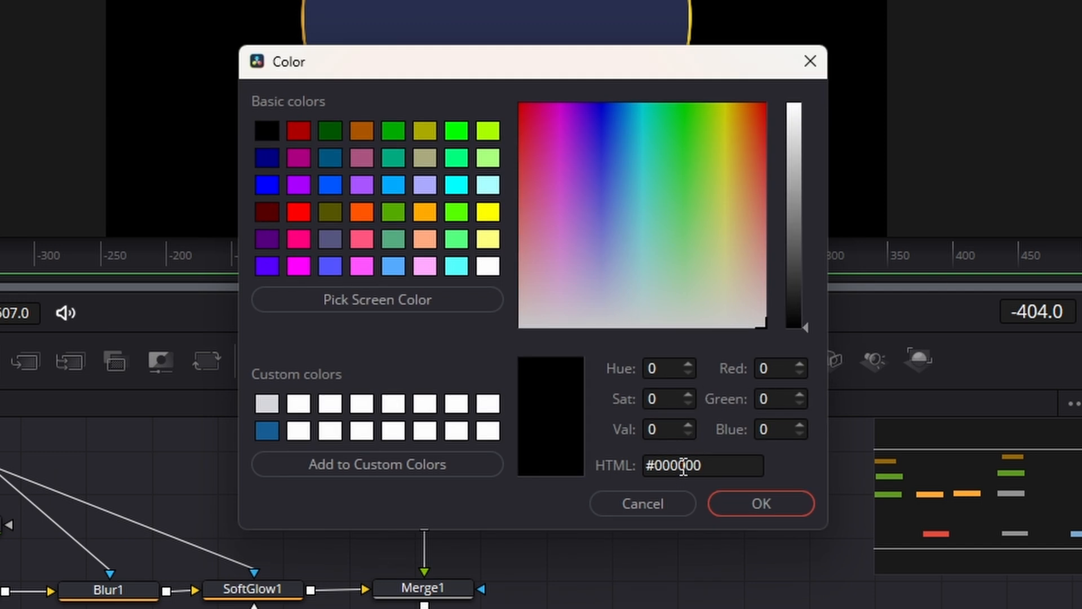
triple_click(683, 466)
key("ctrl+v")
left_click(772, 510)
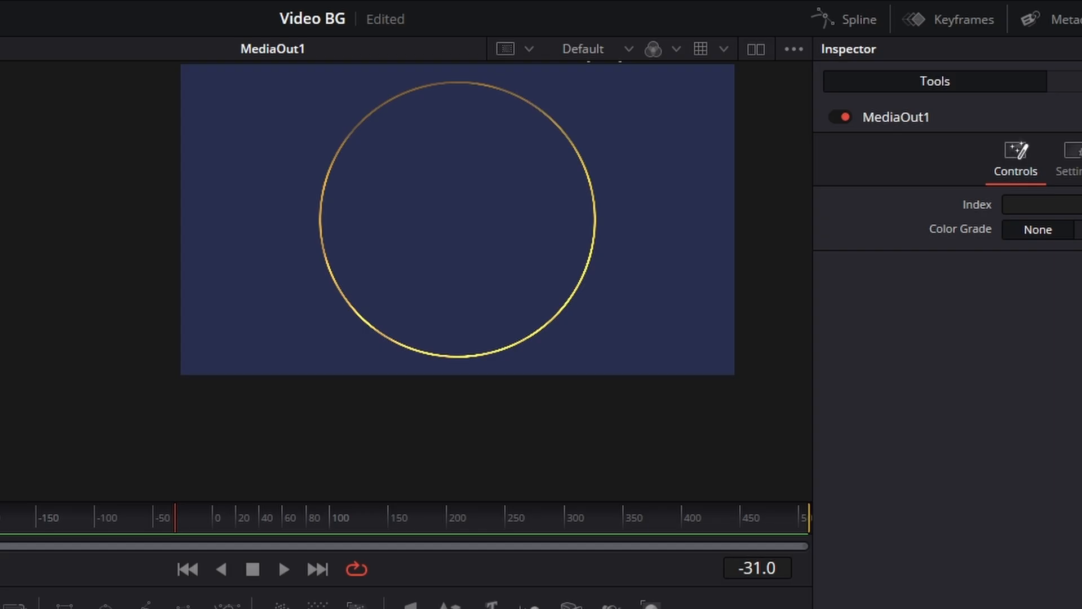
Add a Drop Shadow node after Merge1, searching the tool list for "drop"
left_click_drag(676, 237, 544, 377)
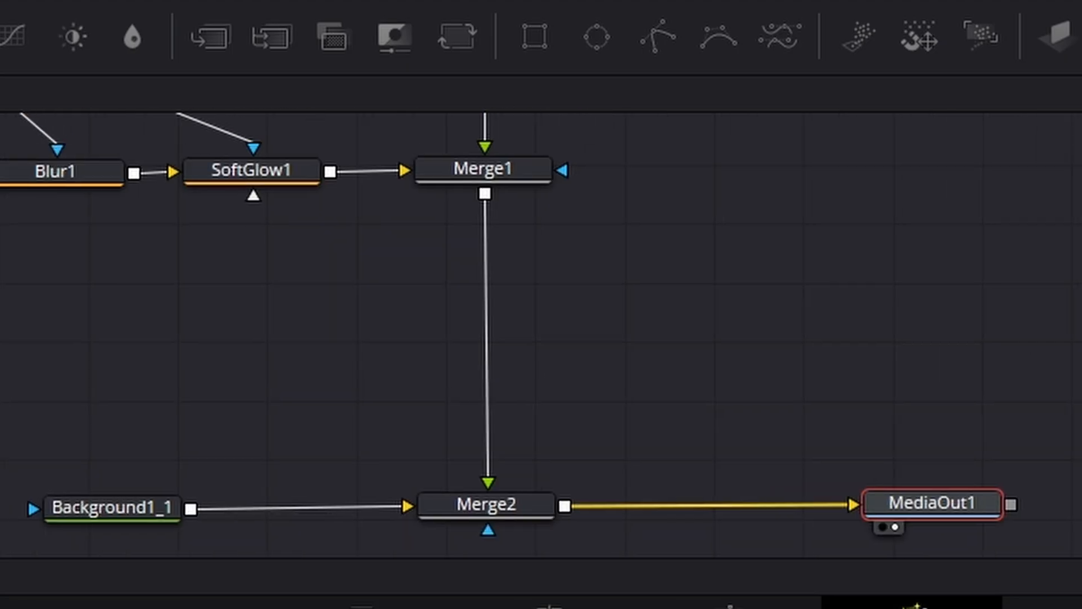
left_click(503, 220)
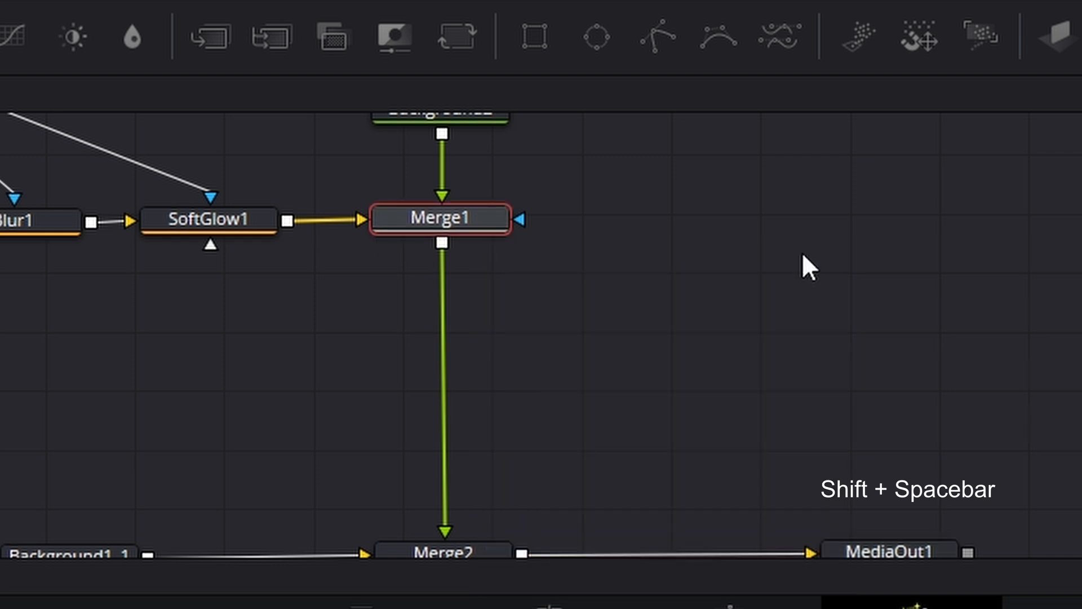
key("shift+space")
key("BackSpace")
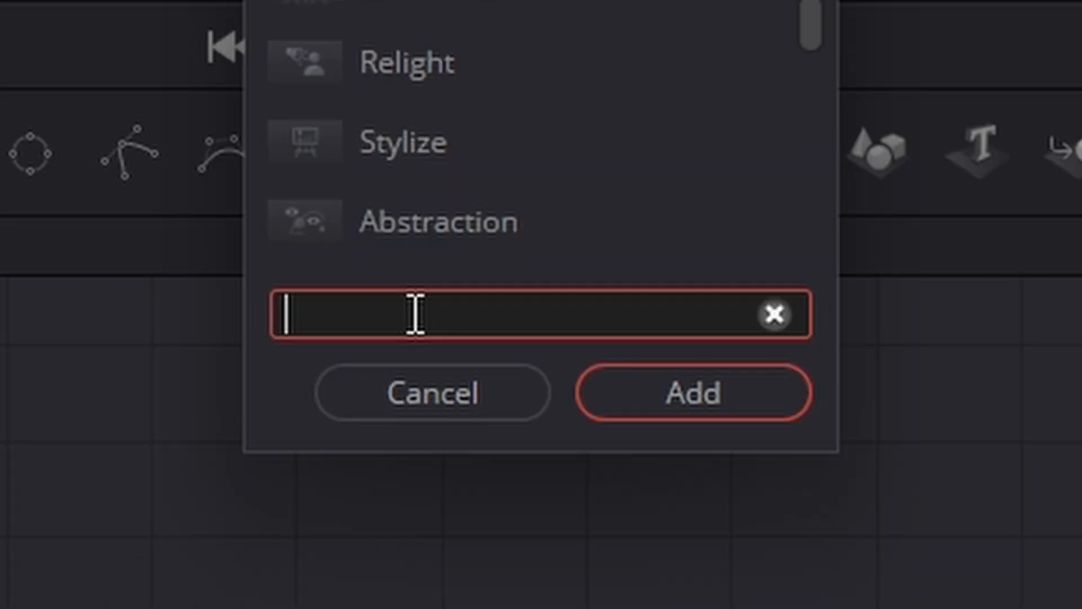
type("drop")
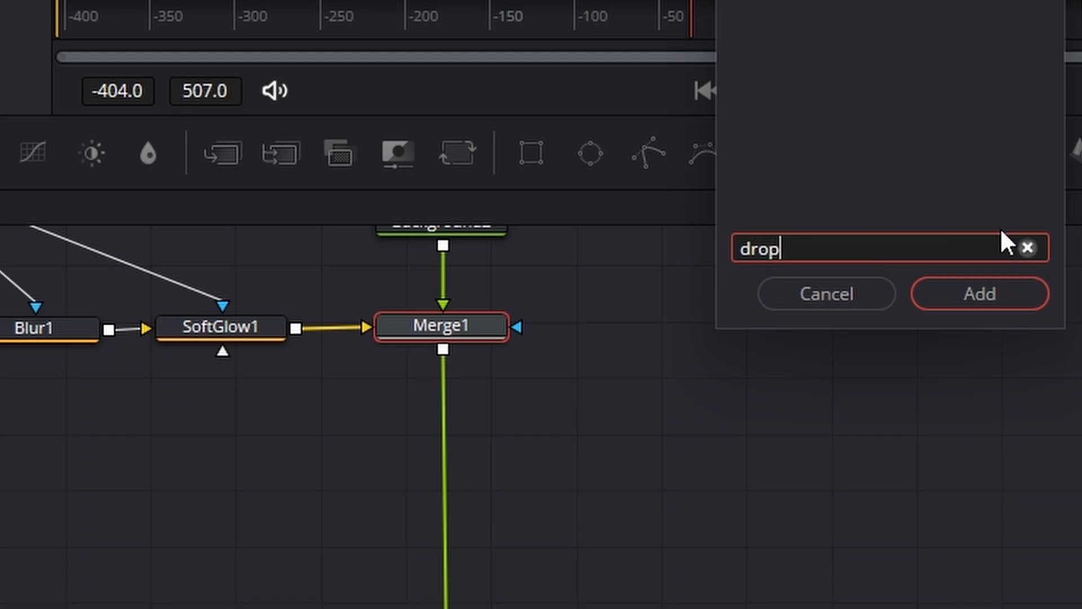
left_click(981, 292)
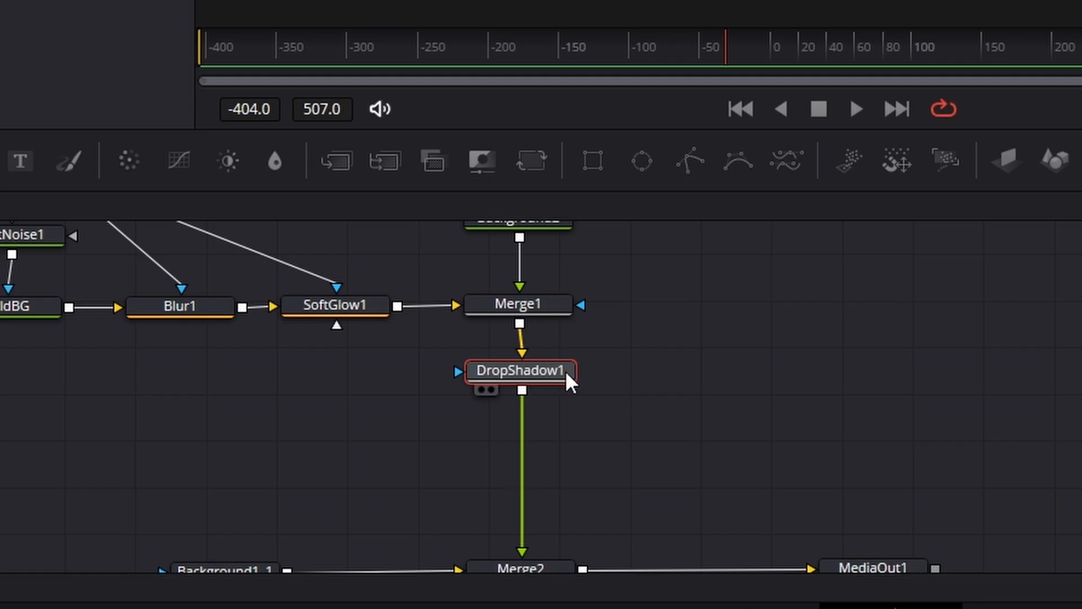
Add a Shadow node after DropShadow1, searching the tool list for "shad", and space it slightly lower in the flow
key("shift+space")
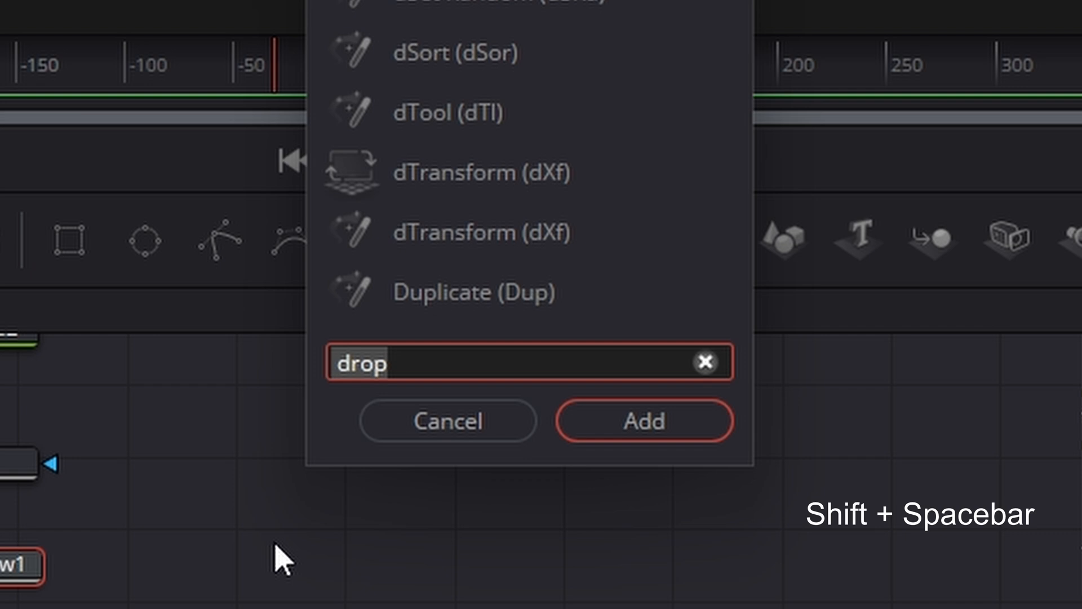
key("BackSpace")
type("shad")
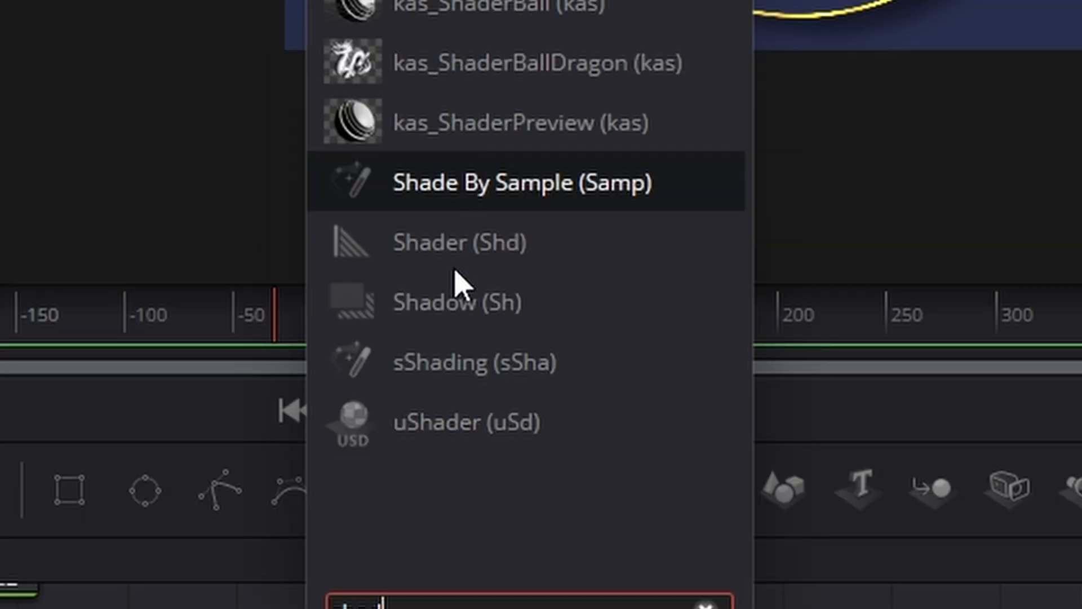
left_click(435, 314)
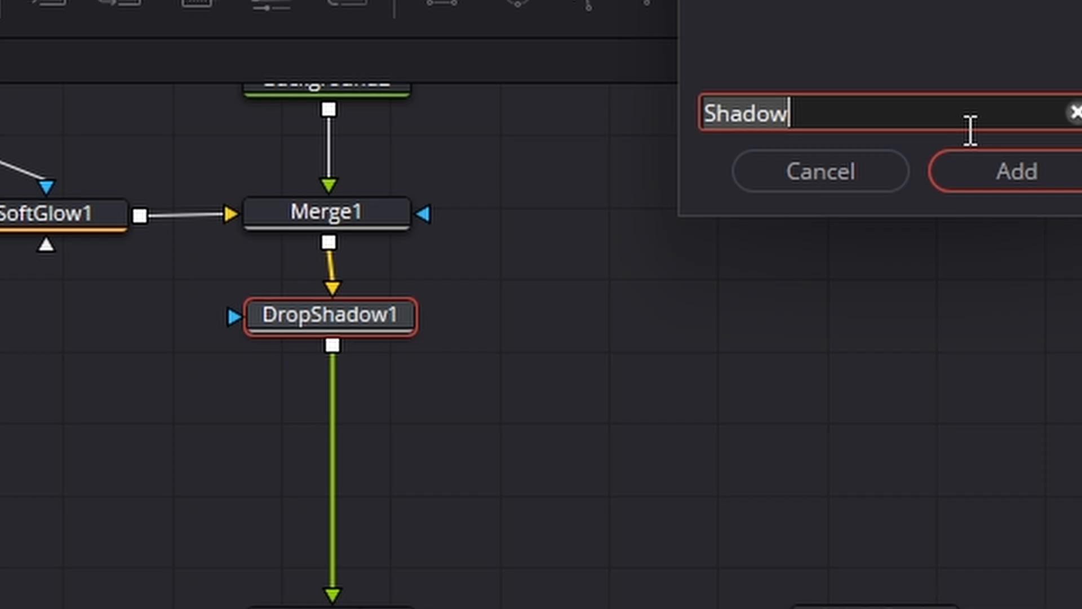
left_click(1014, 173)
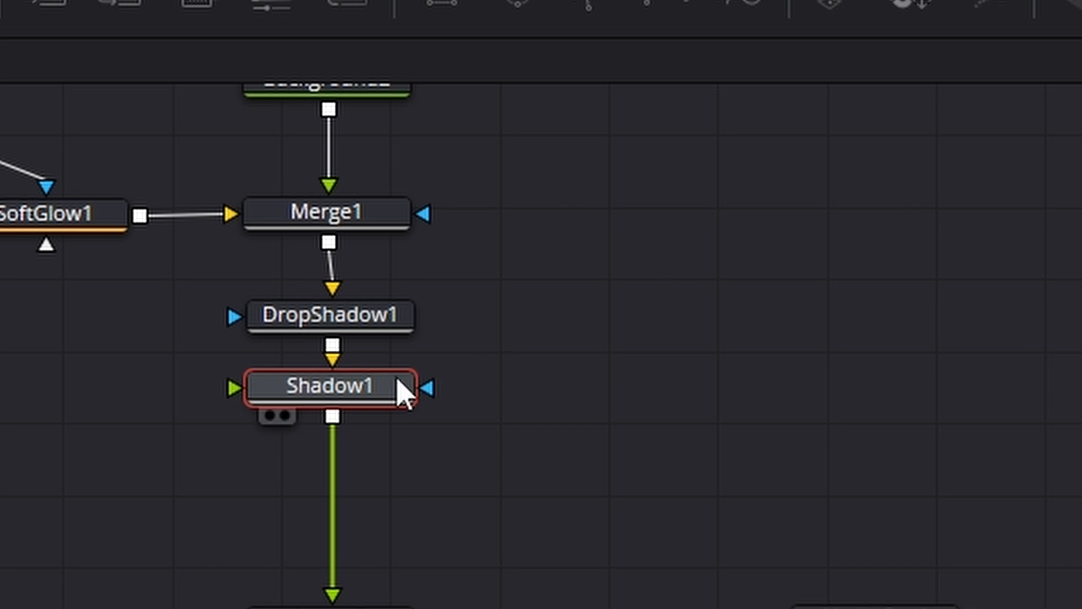
left_click_drag(371, 385, 374, 412)
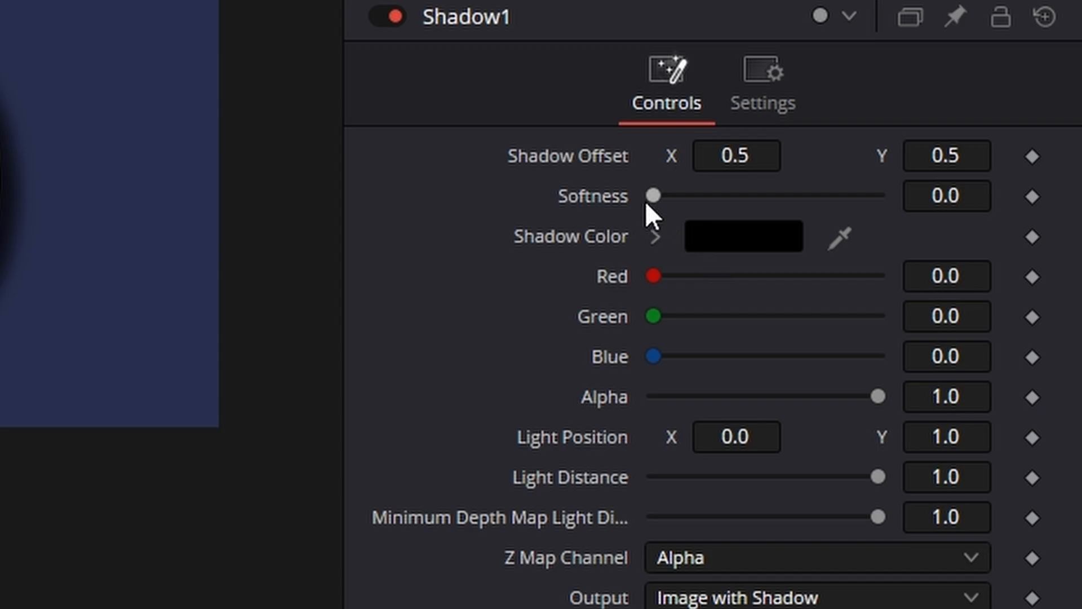
Adjust Shadow1 to an offset of about X 0.473, Y 0.464 and a Softness of about 0.043, with a reduced Alpha
left_click_drag(647, 201, 670, 198)
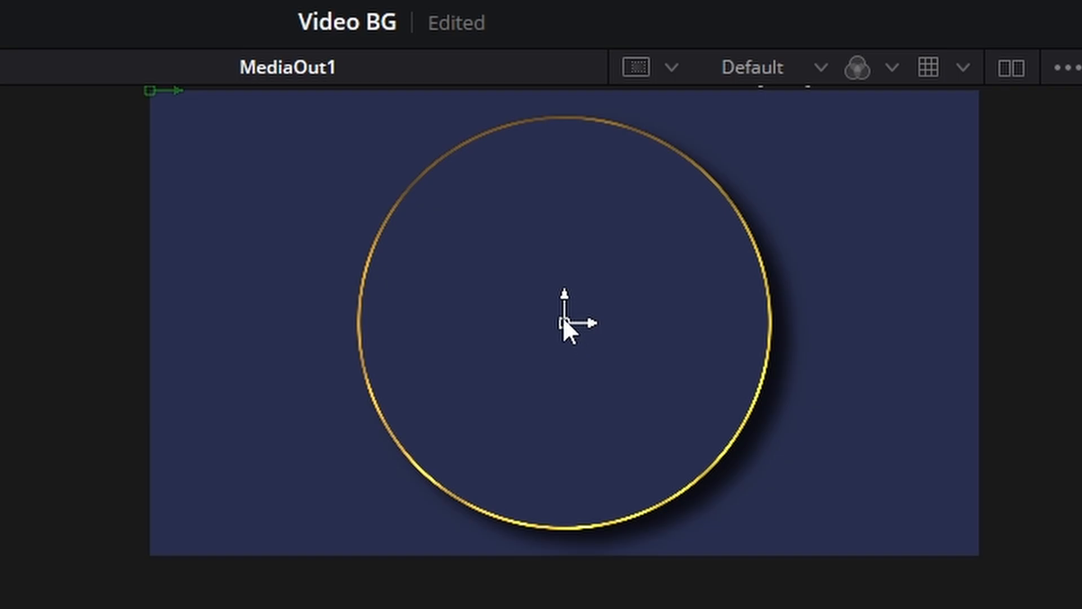
left_click_drag(563, 319, 541, 337)
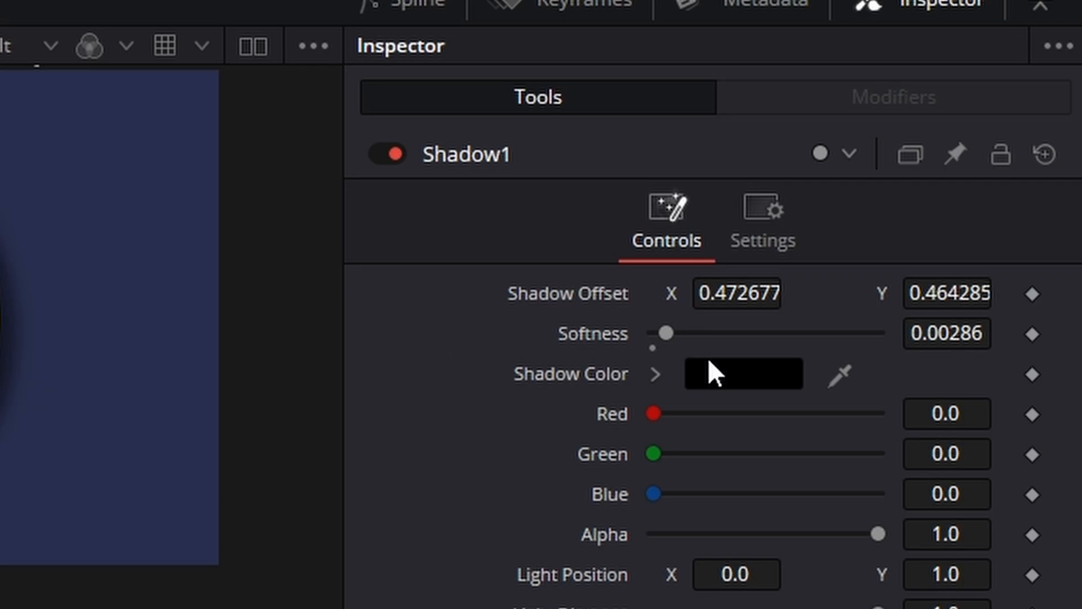
left_click_drag(670, 330, 852, 345)
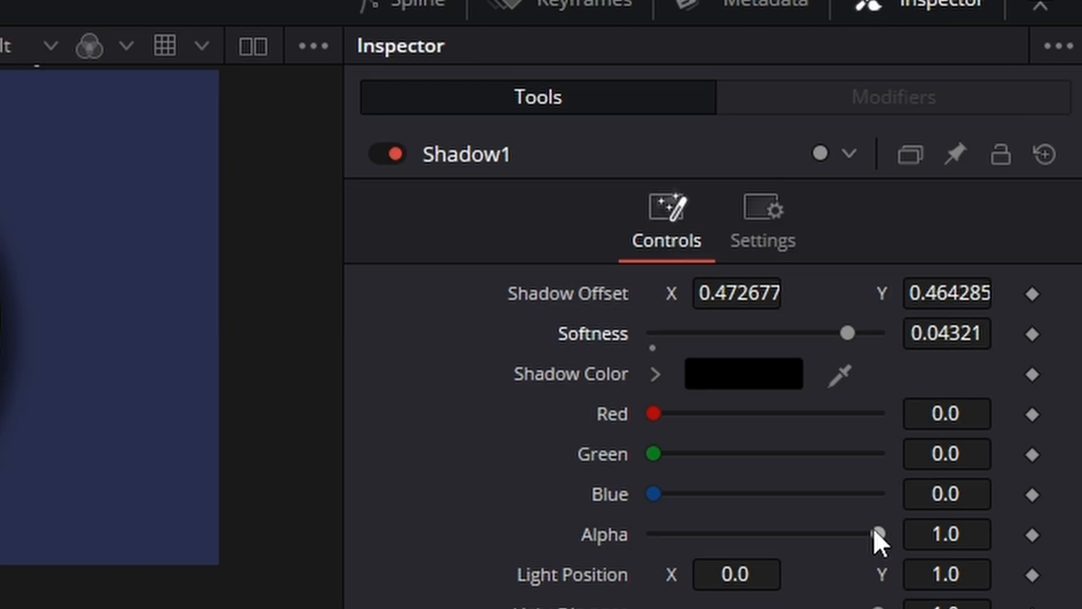
left_click_drag(874, 531, 739, 526)
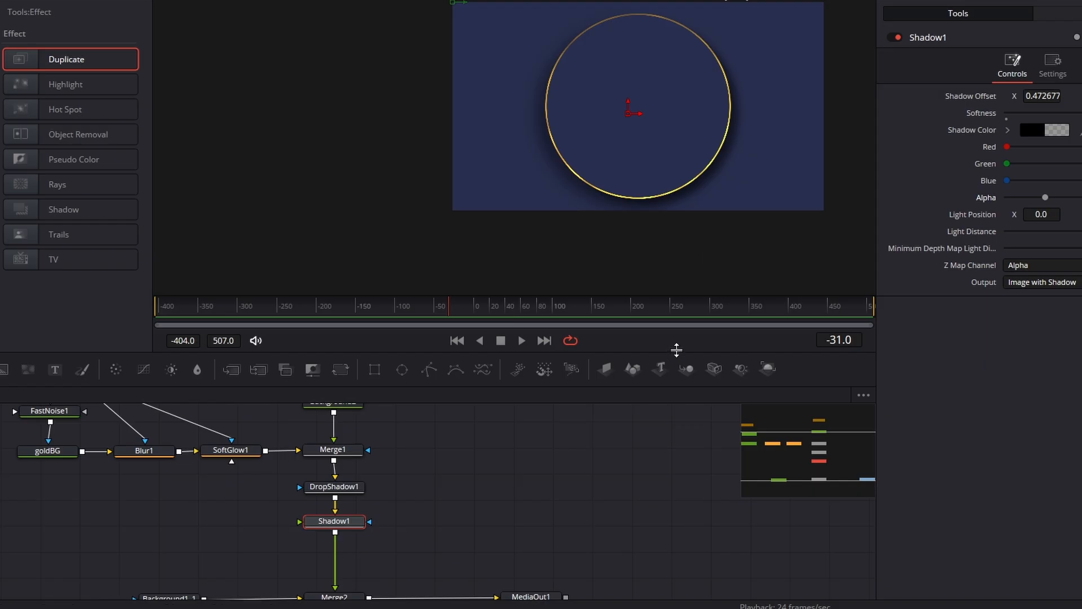
Enlarge the node area, move MediaOut1 farther from Merge2, and lower Background1_1, Merge2 and MediaOut1 to leave space below Shadow1
left_click_drag(683, 352, 671, 271)
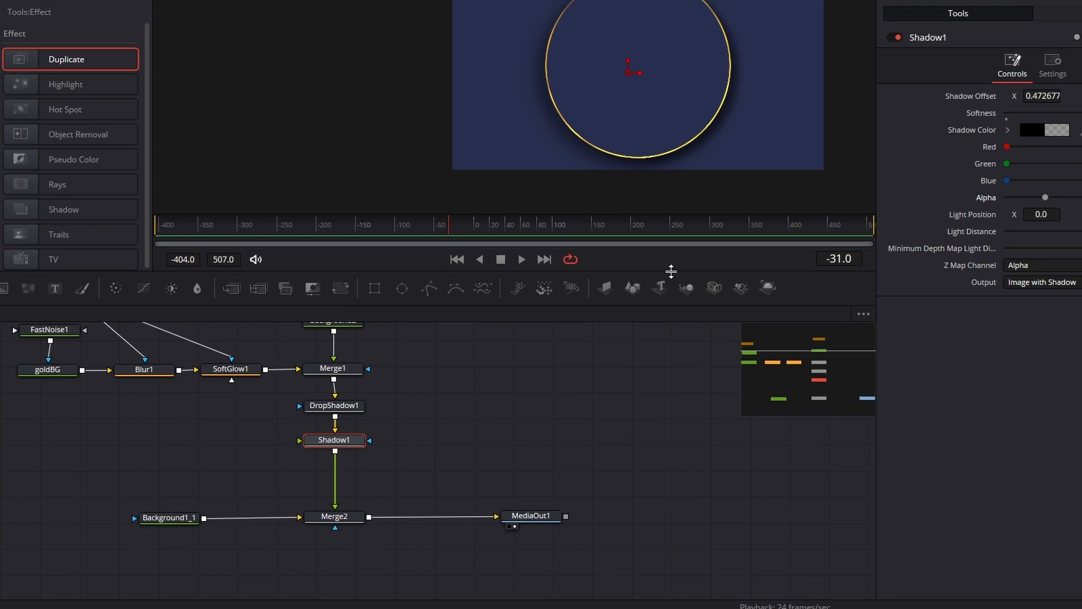
left_click_drag(550, 517, 652, 518)
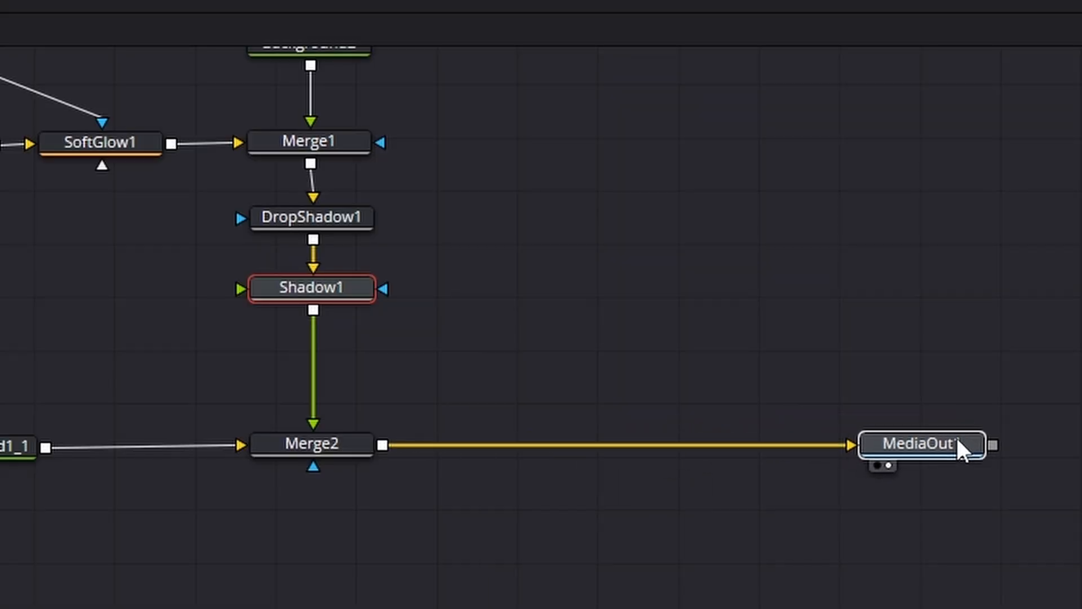
left_click_drag(29, 355, 1081, 566)
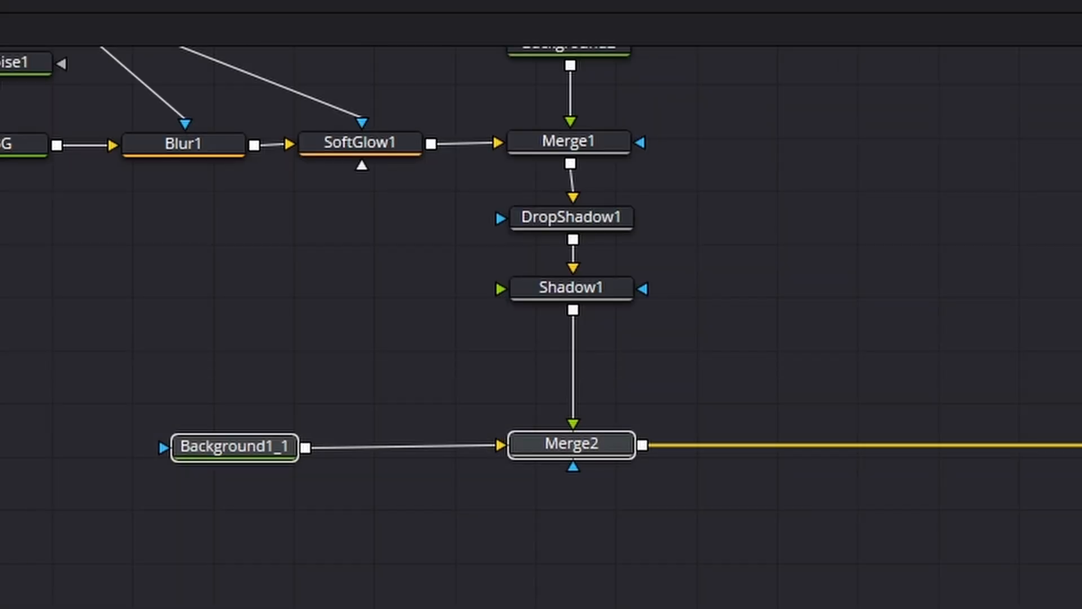
left_click_drag(921, 443, 918, 521)
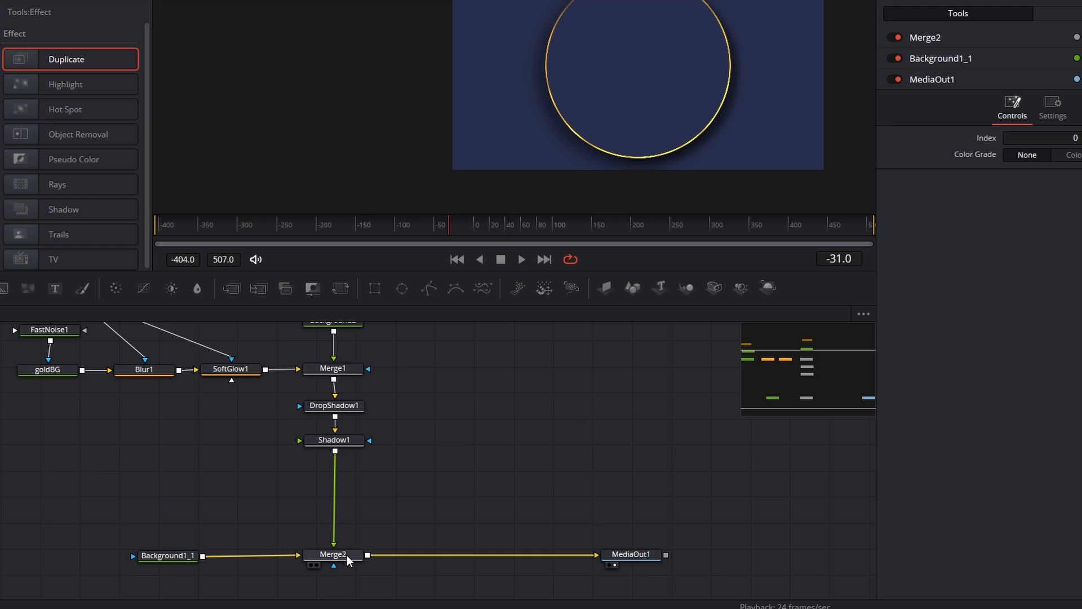
left_click(346, 554)
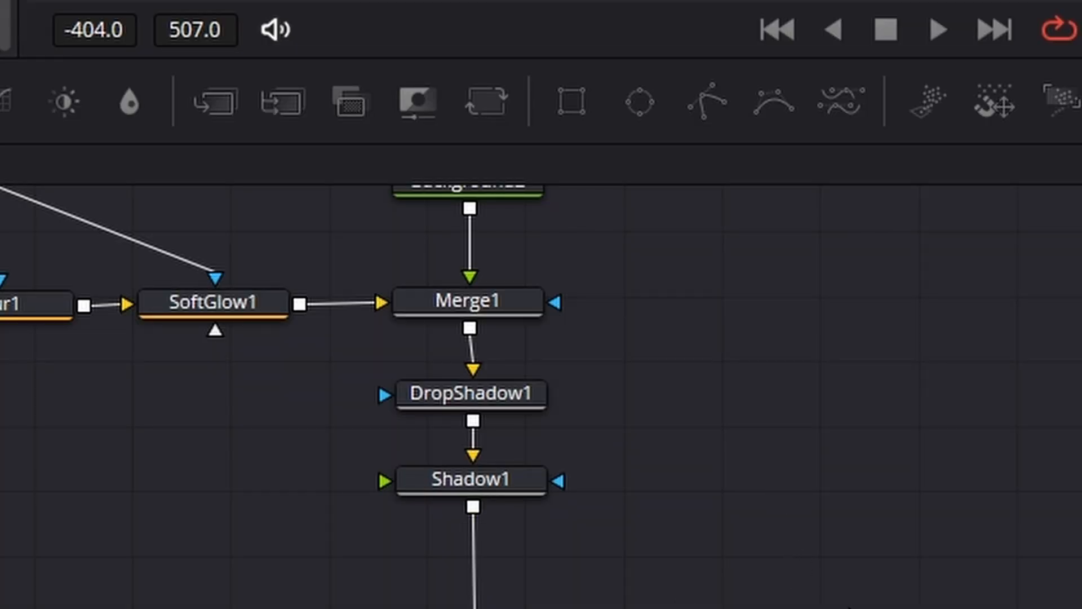
Add a Transform node after Shadow1 and keyframe its Size at 0.0 on the first frame, -404
left_click(459, 483)
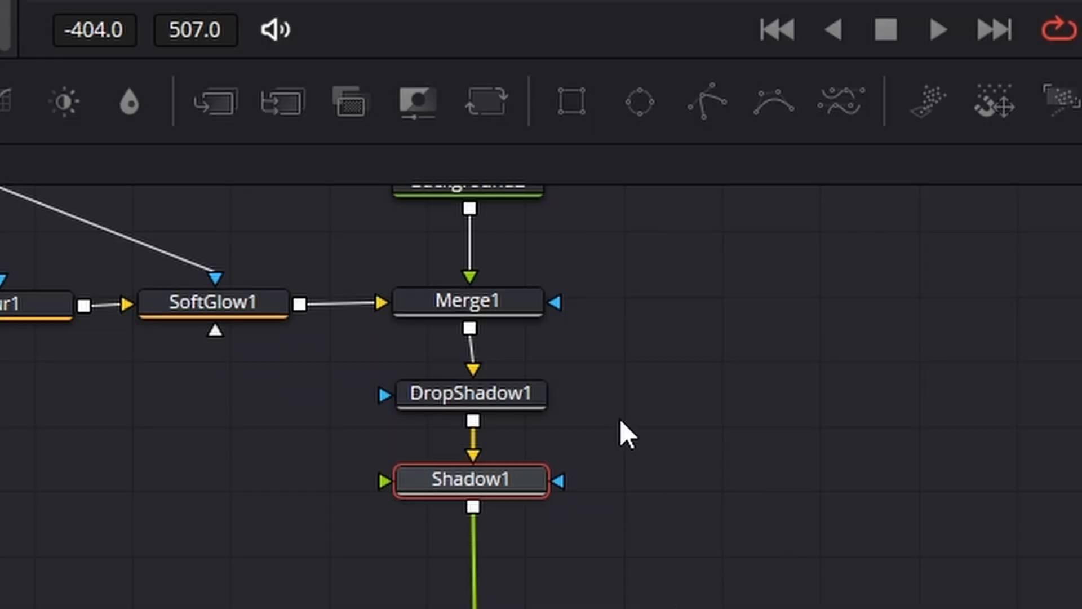
left_click(492, 93)
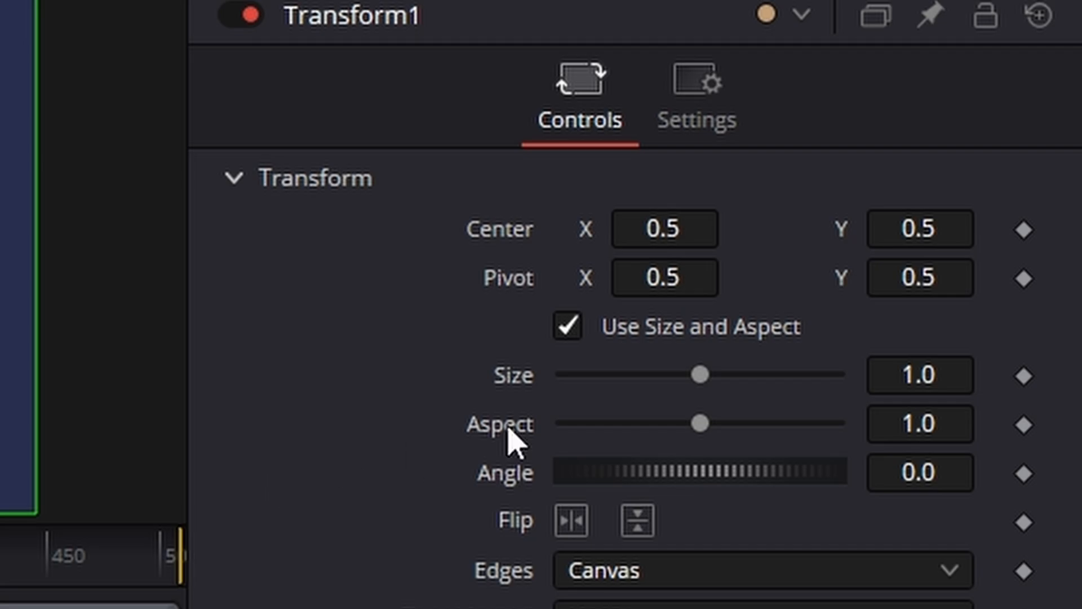
left_click_drag(698, 381, 533, 392)
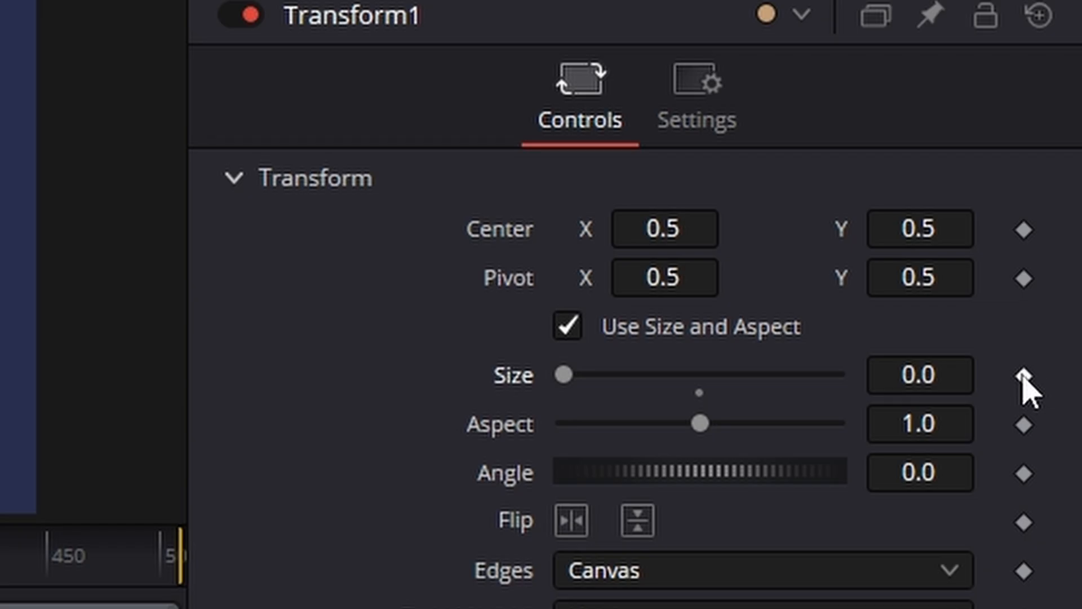
left_click(1023, 376)
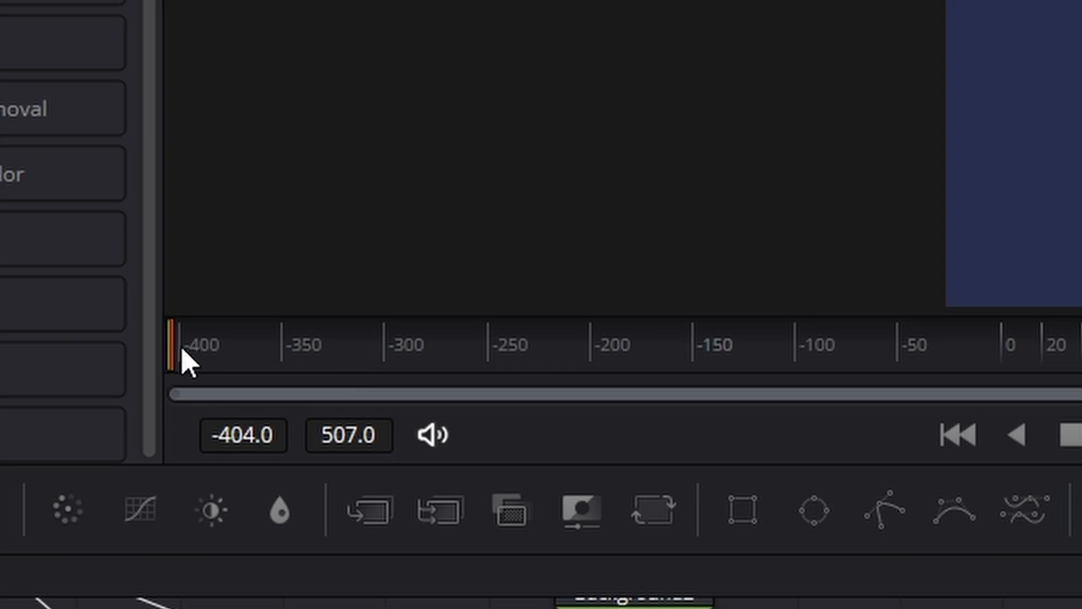
Keyframe the Size of Transform1 at 1.2 on frame -359
left_click_drag(186, 361, 260, 355)
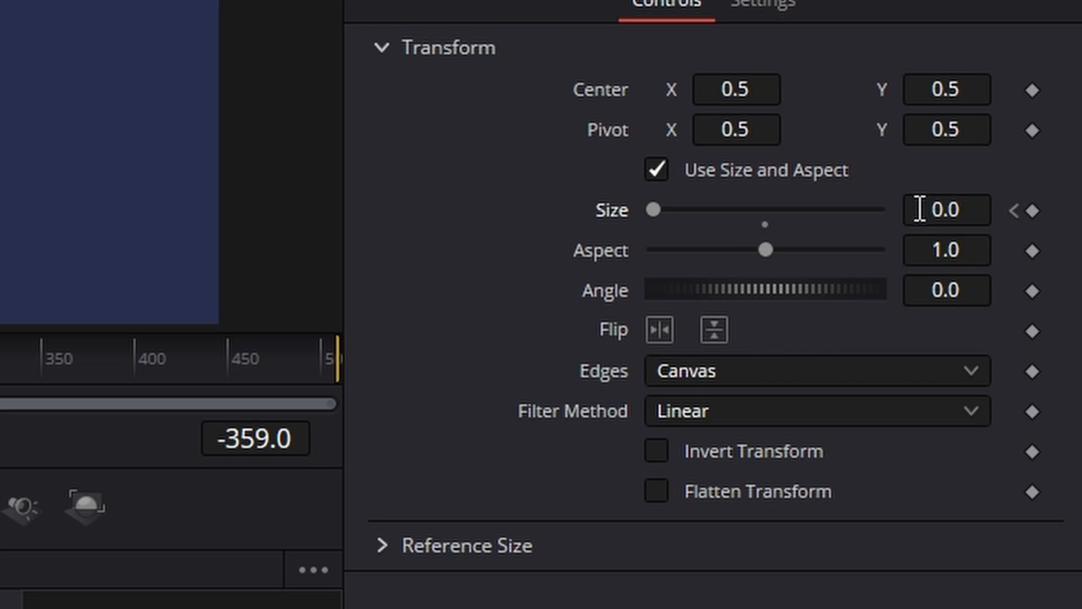
double_click(944, 206)
type("1.")
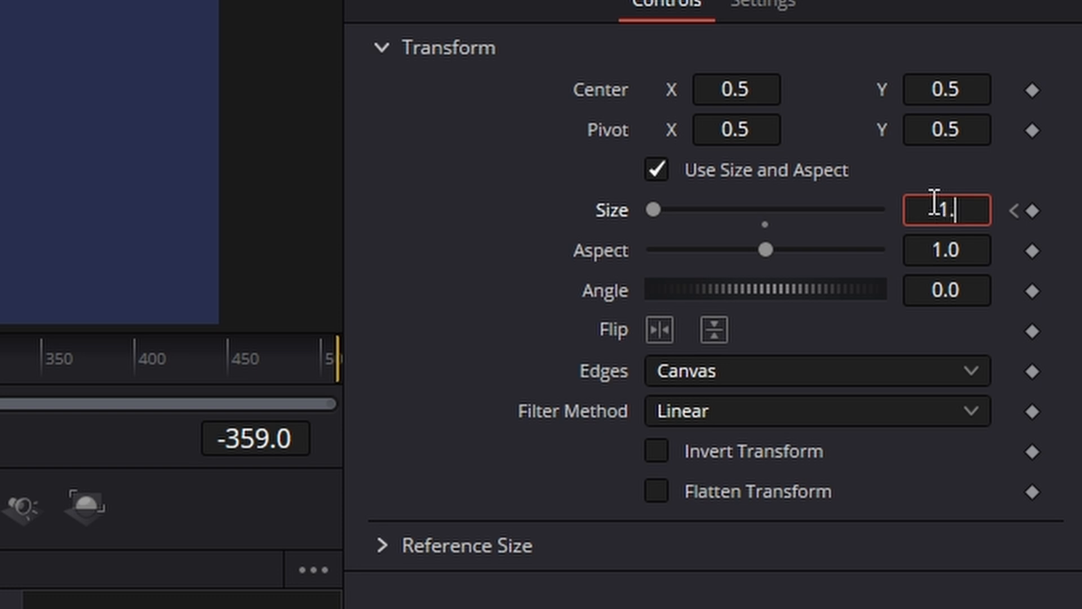
key("Return")
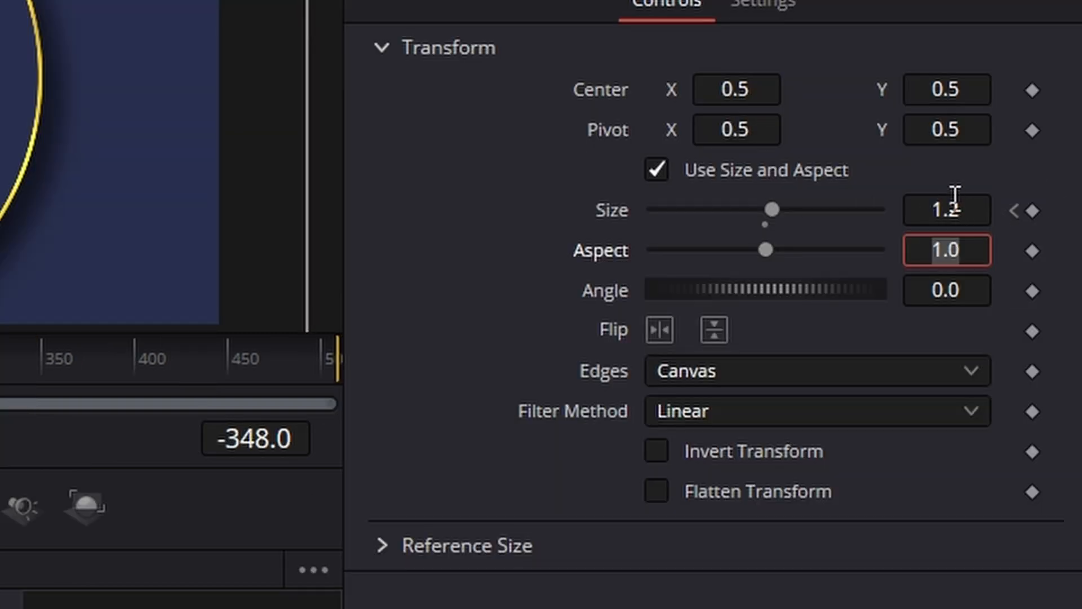
Keyframe the Size of Transform1 at 0.95 on frame -348
left_click(955, 196)
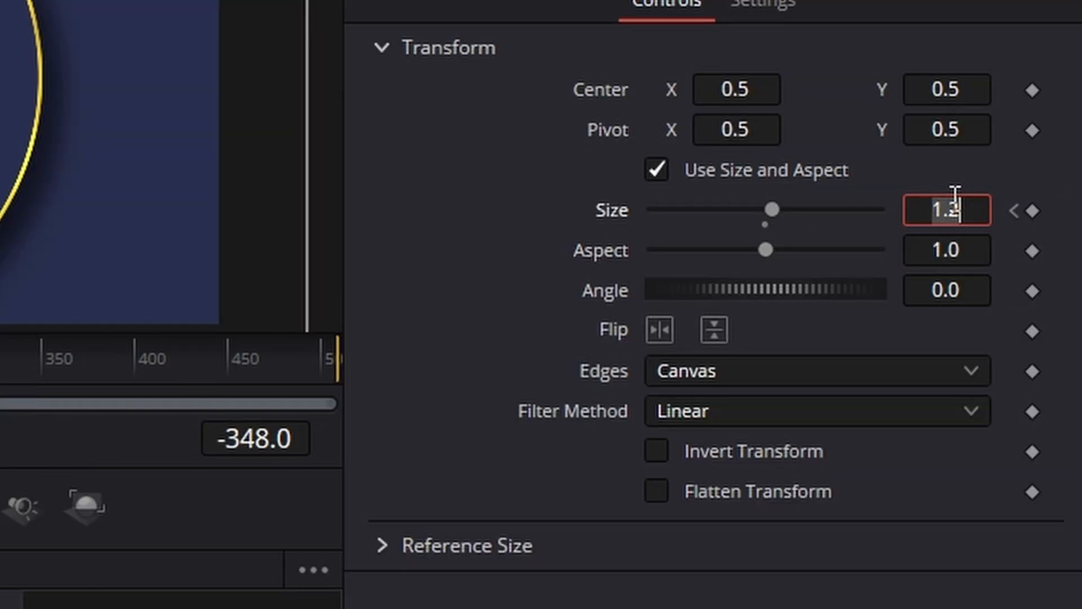
key("BackSpace")
type(".9")
key("Return")
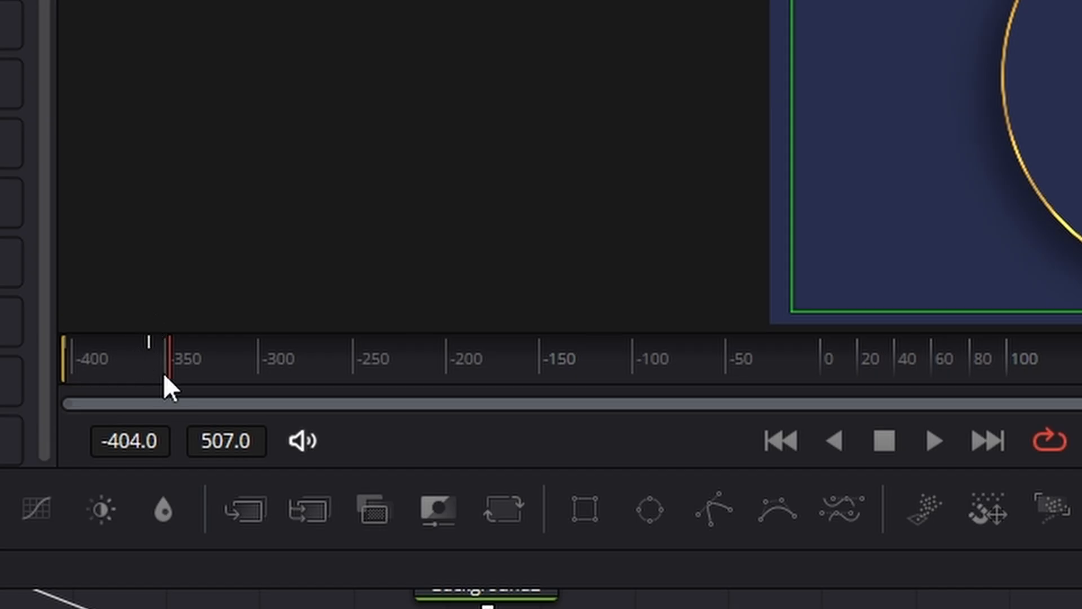
Keyframe the Size of Transform1 at 1.0 on frame -331 and play the animation from the start
left_click_drag(178, 376, 198, 377)
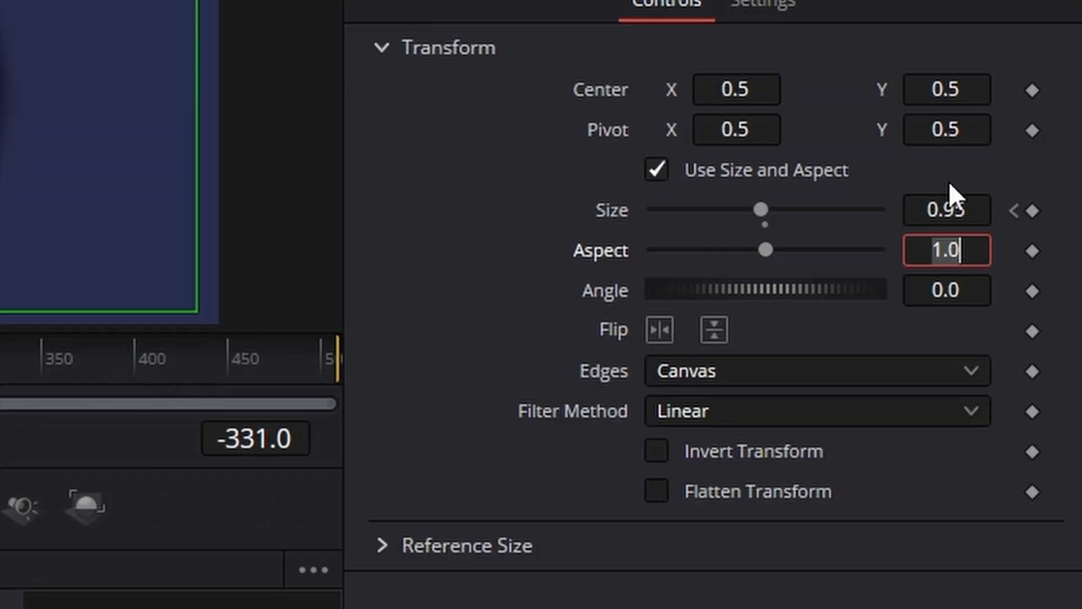
left_click(938, 205)
double_click(937, 205)
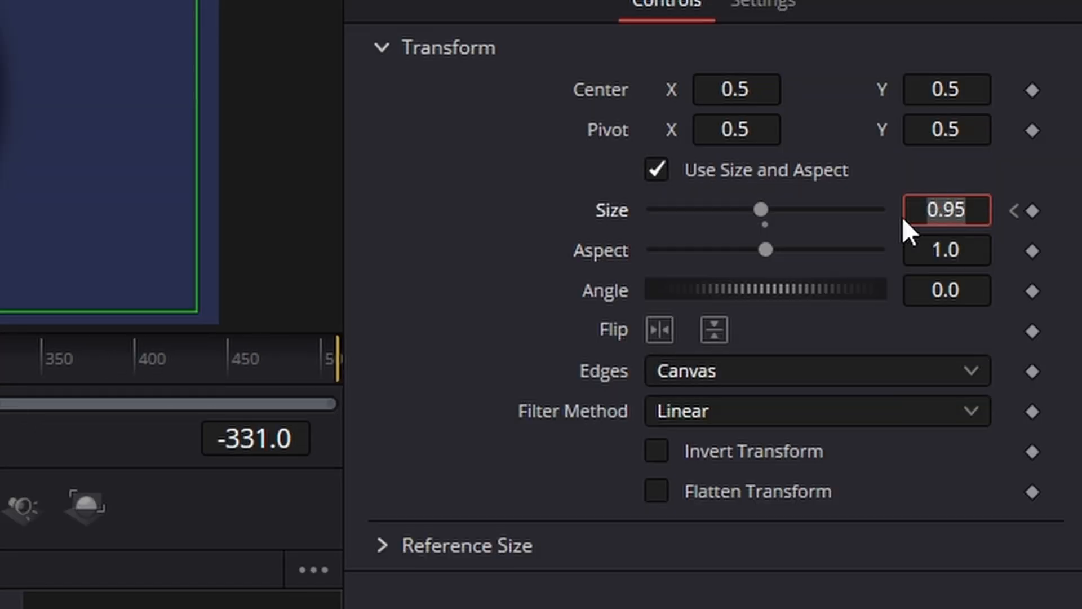
type("1.0")
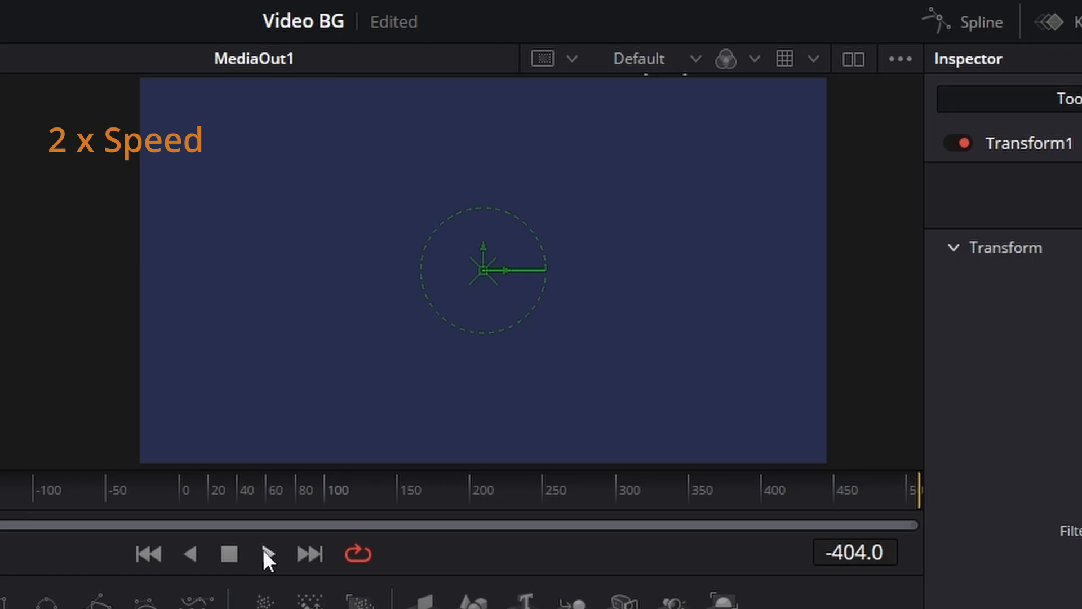
left_click(263, 550)
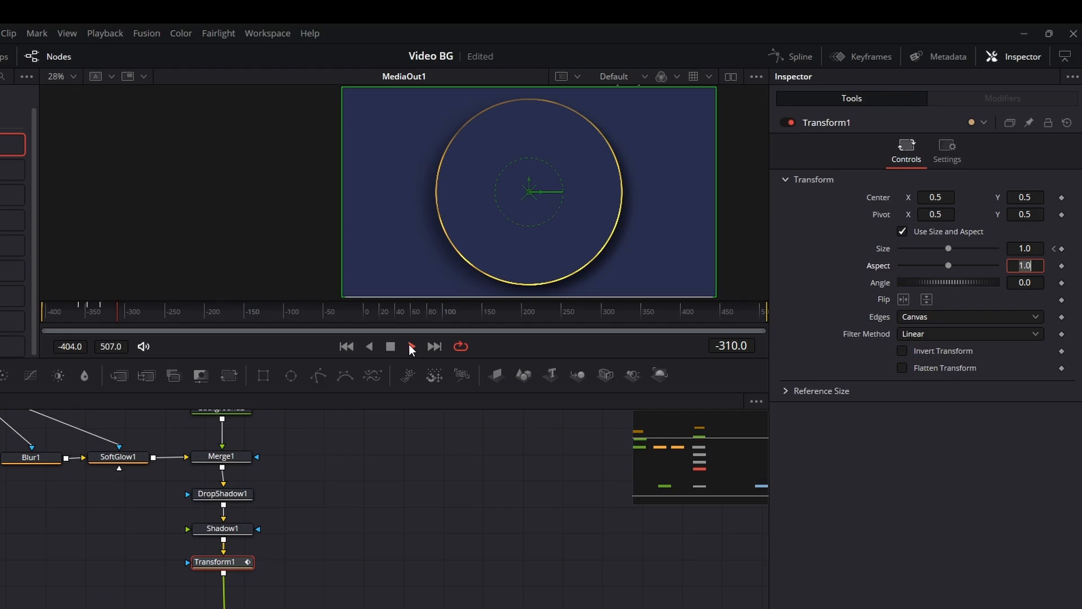
Smooth all Size keyframes of Transform1 in the Spline editor and play the result from the first frame
left_click_drag(690, 457, 709, 469)
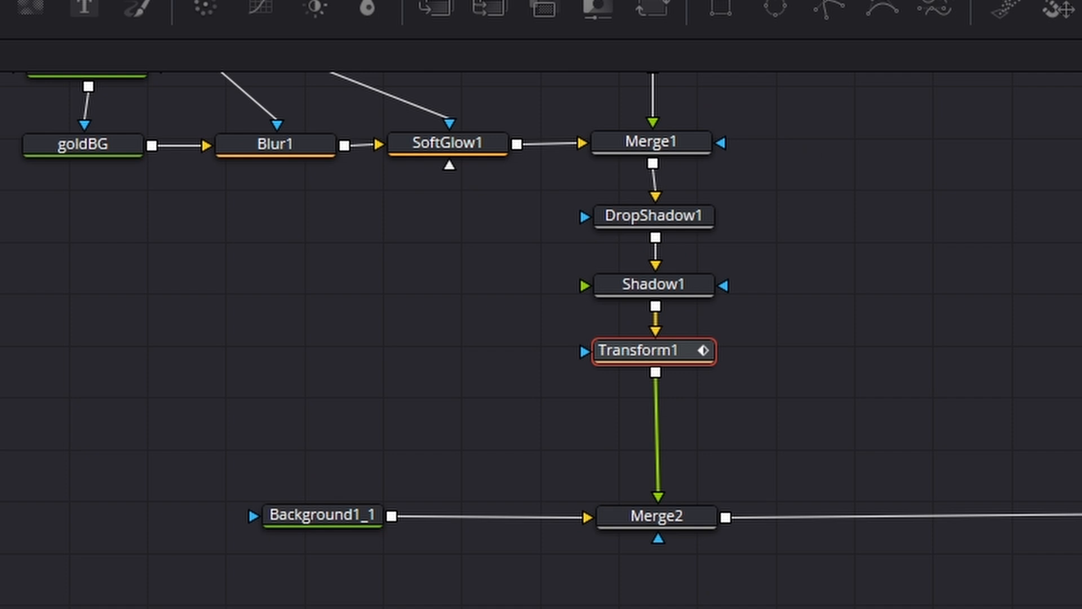
left_click(740, 366)
left_click(665, 351)
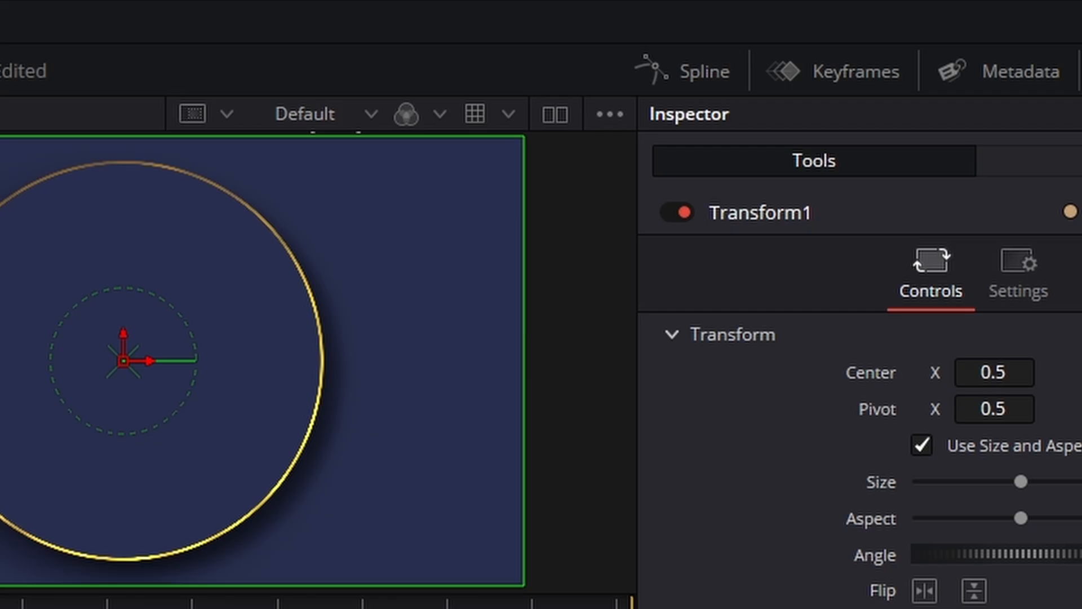
left_click(690, 67)
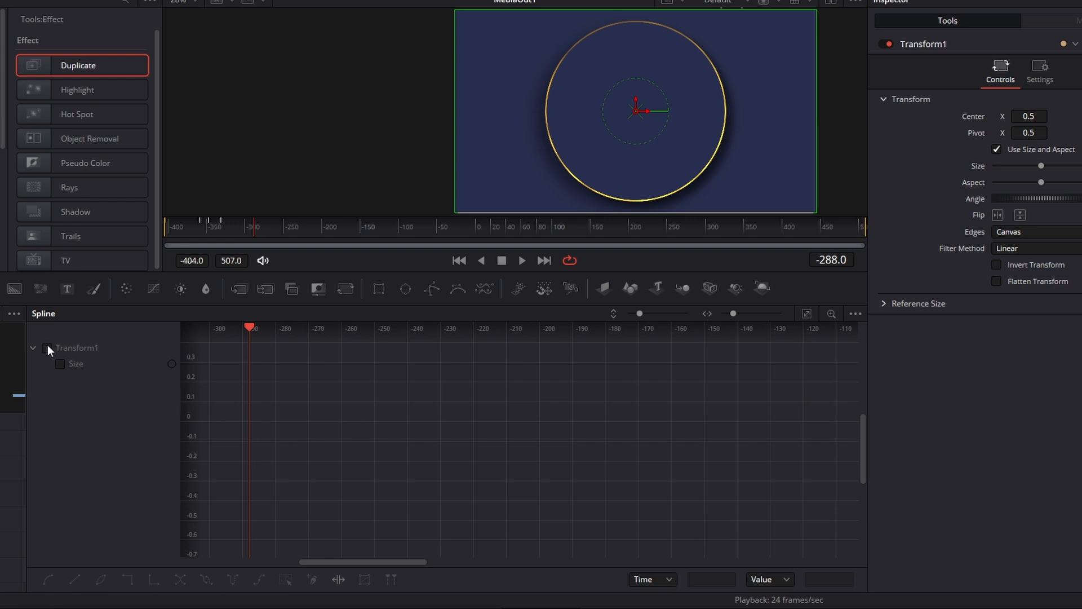
left_click(46, 347)
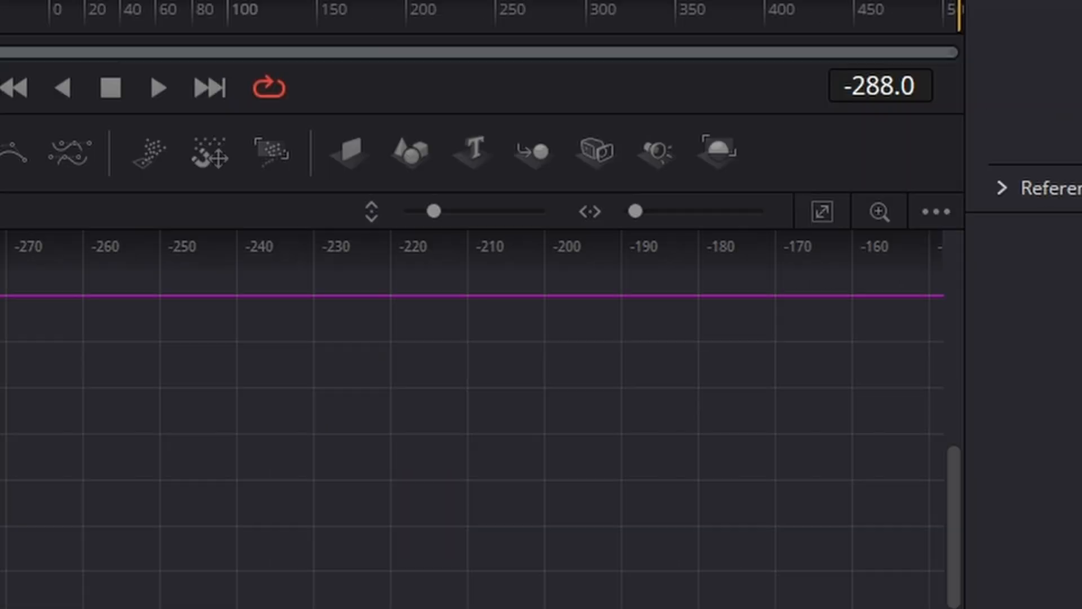
left_click(818, 211)
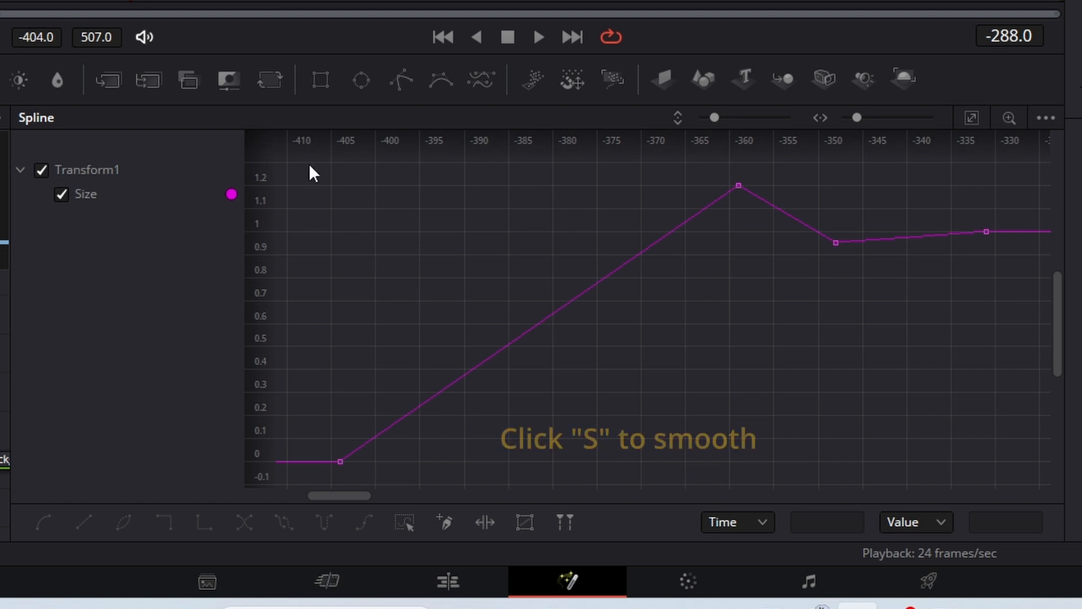
left_click_drag(309, 164, 1040, 479)
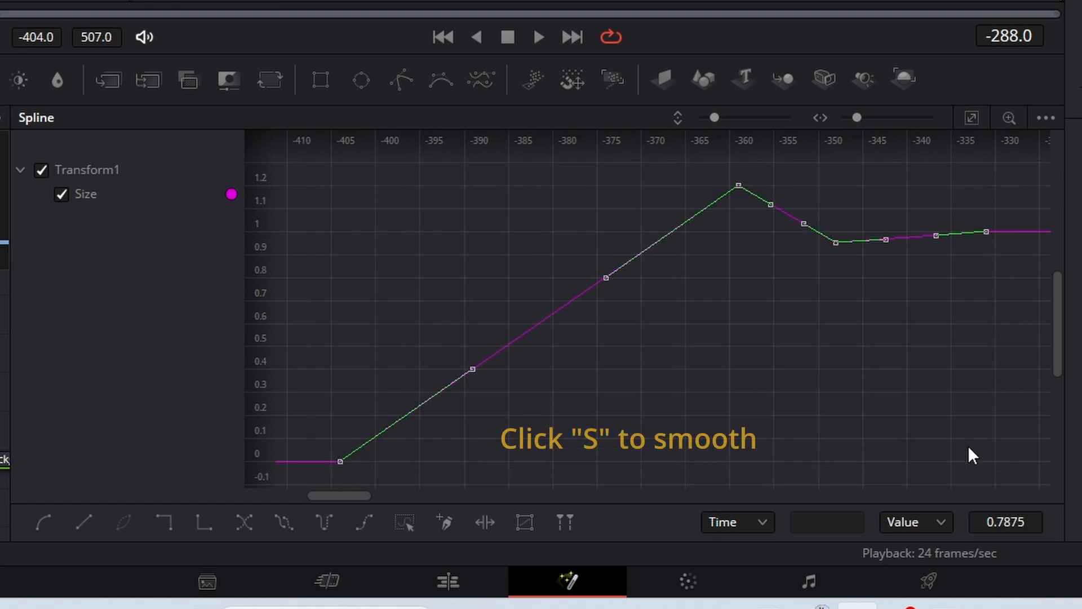
key("s")
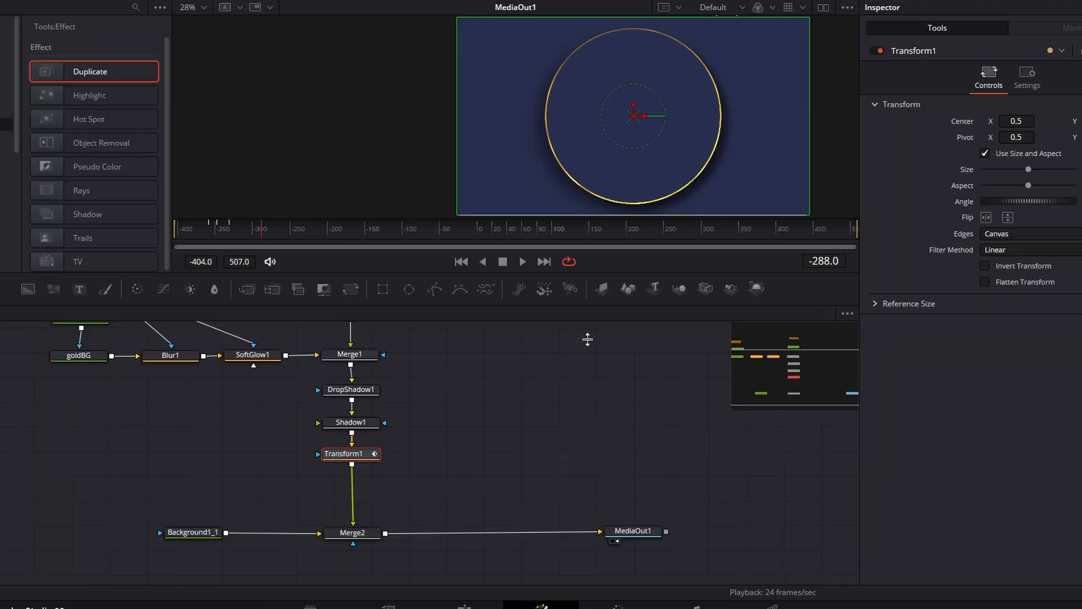
left_click(461, 261)
left_click(520, 263)
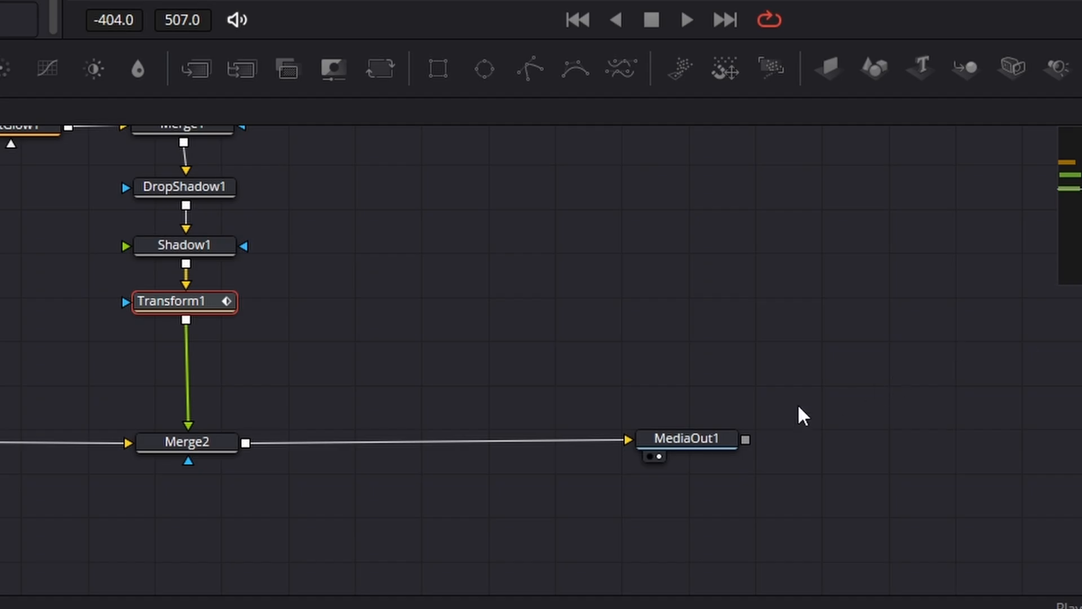
Move MediaOut1 farther from Merge2 to make room for another node between them
left_click_drag(697, 437, 842, 441)
left_click_drag(901, 414, 1060, 481)
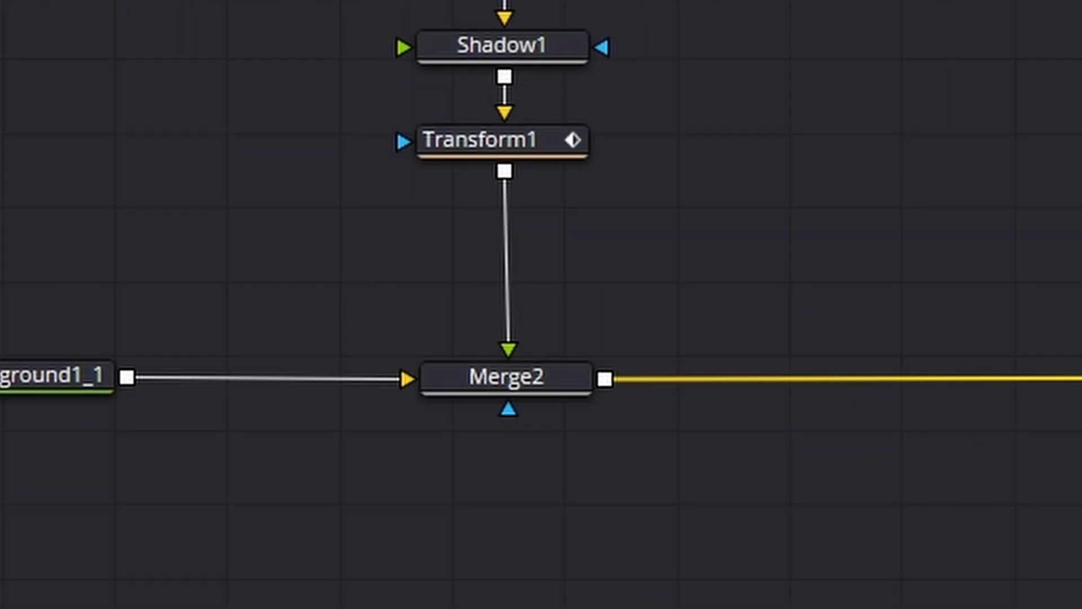
left_click(565, 393)
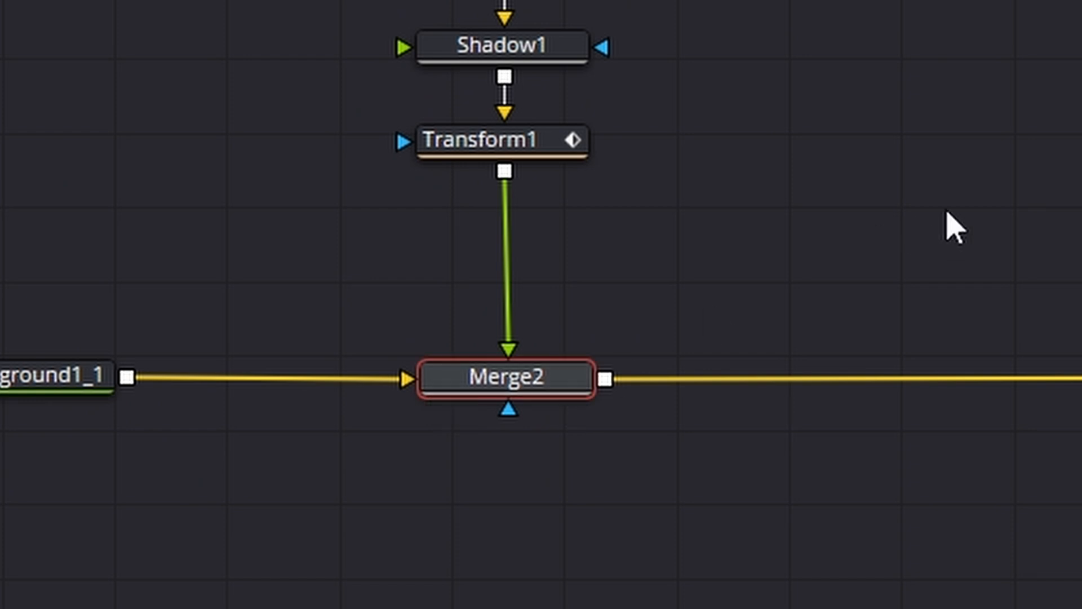
key("shift+space")
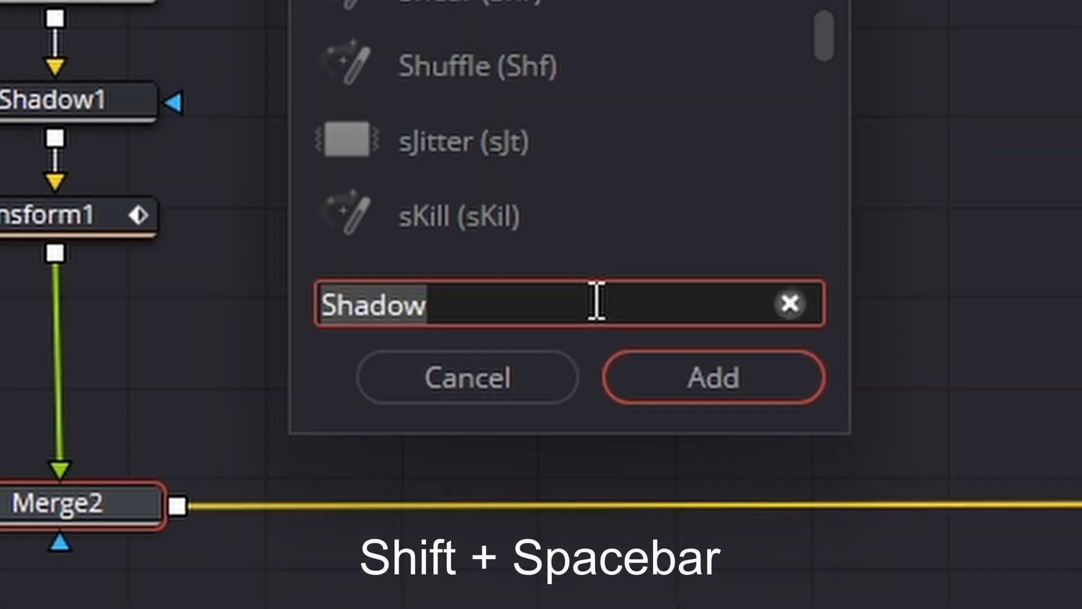
key("BackSpace")
type("dup")
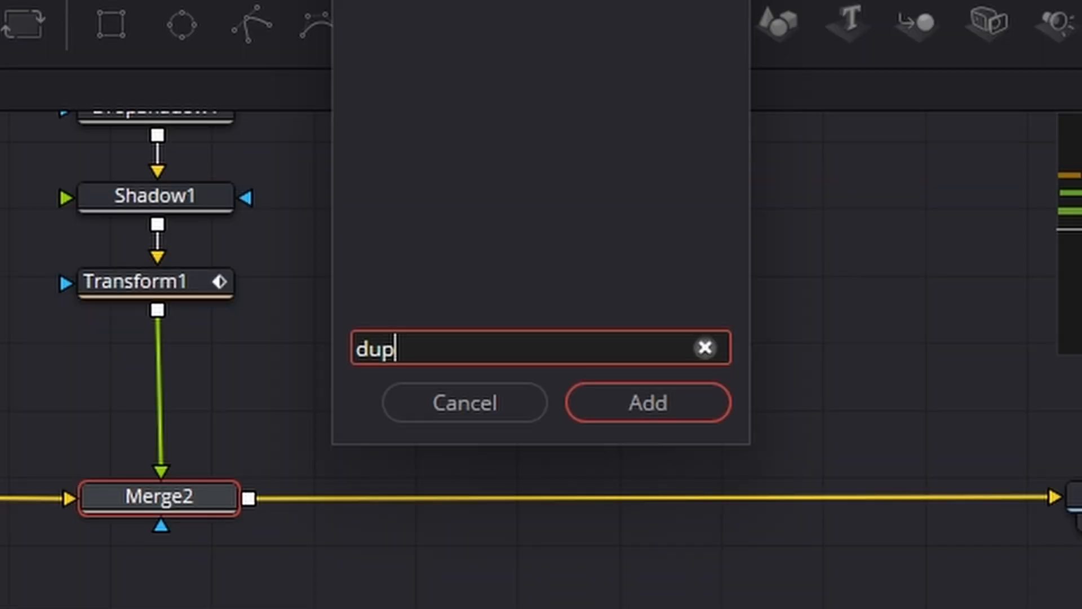
left_click(505, 405)
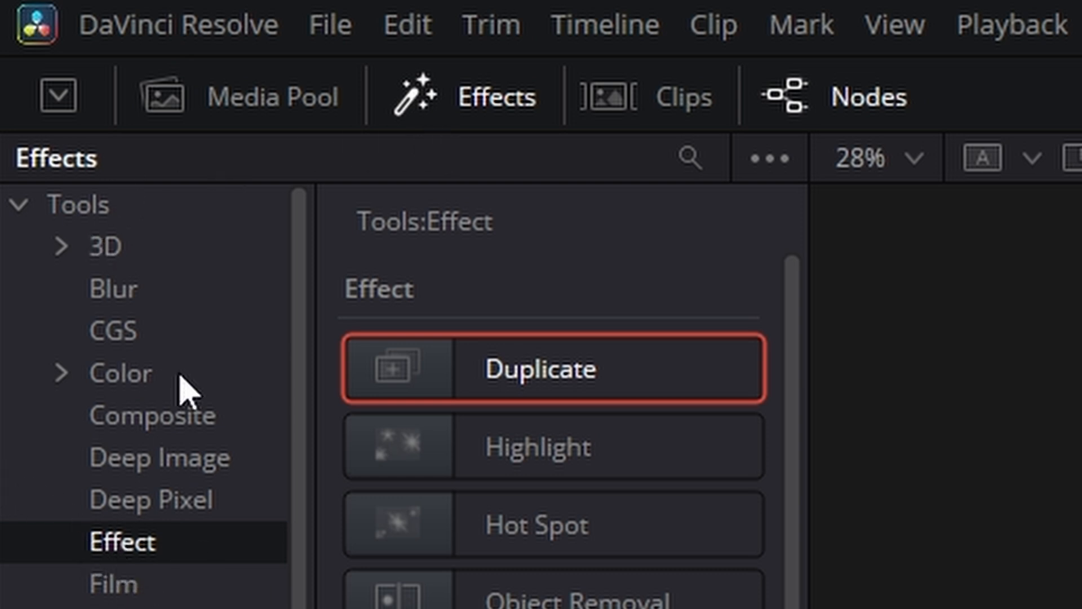
Insert the Duplicate effect between Merge2 and MediaOut1 and set its Size to 0.9
left_click_drag(462, 388, 734, 513)
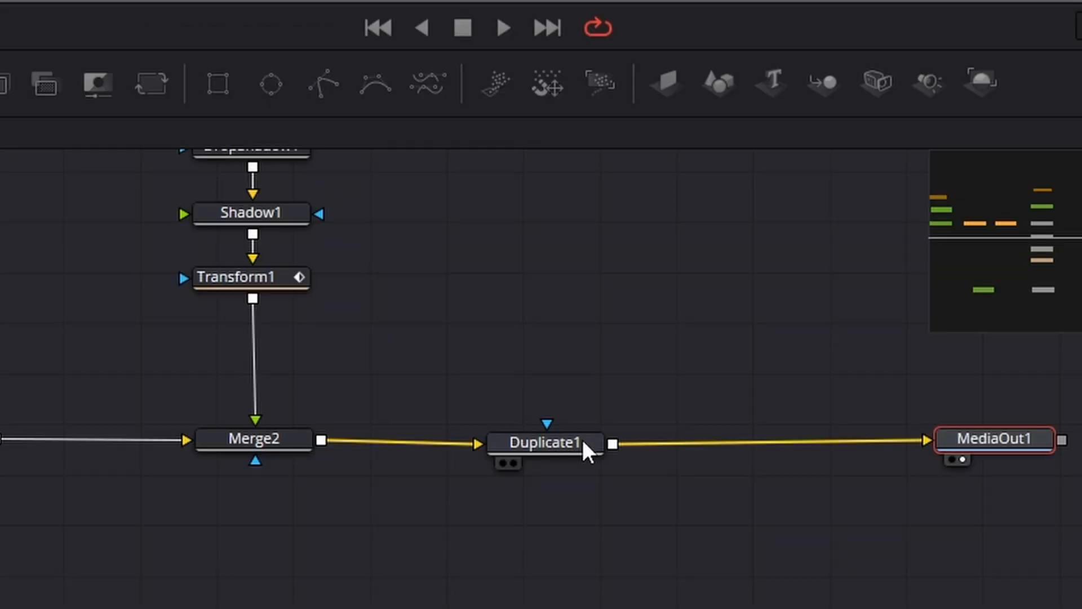
left_click(801, 499)
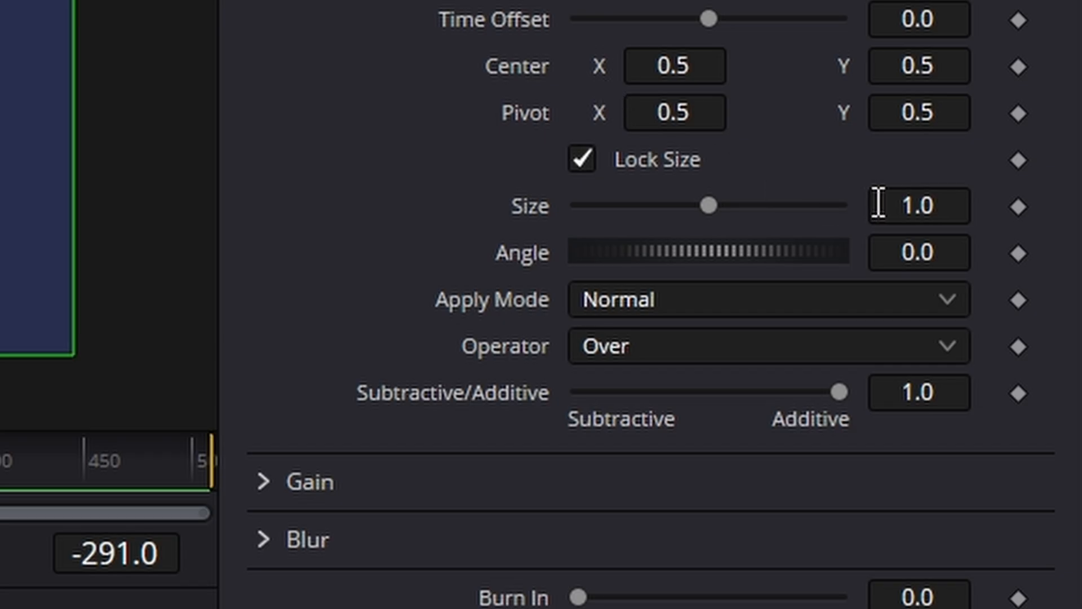
left_click(925, 205)
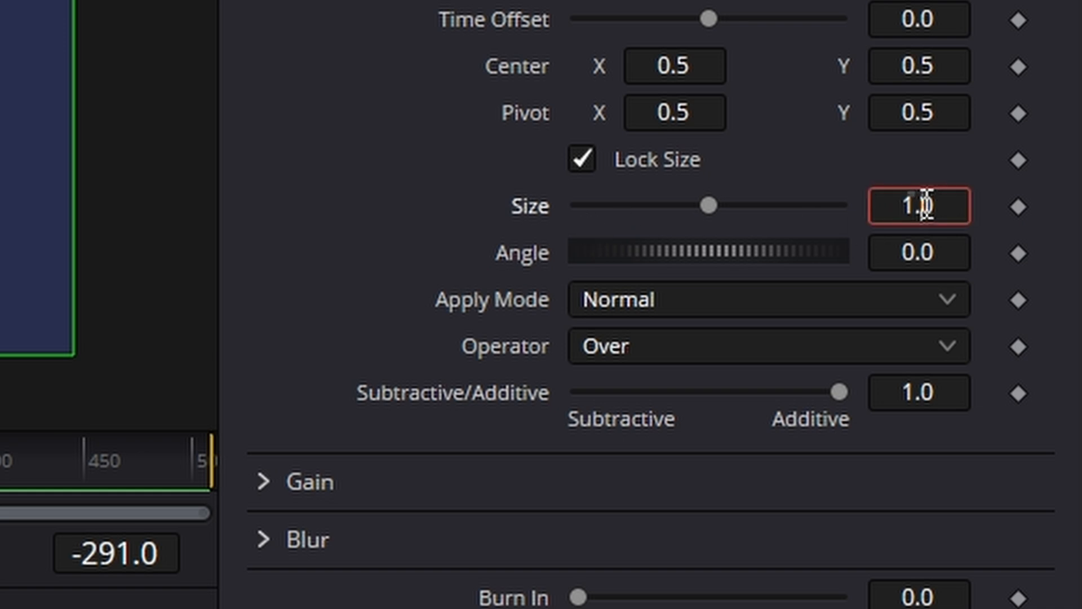
type(".9")
key("Tab")
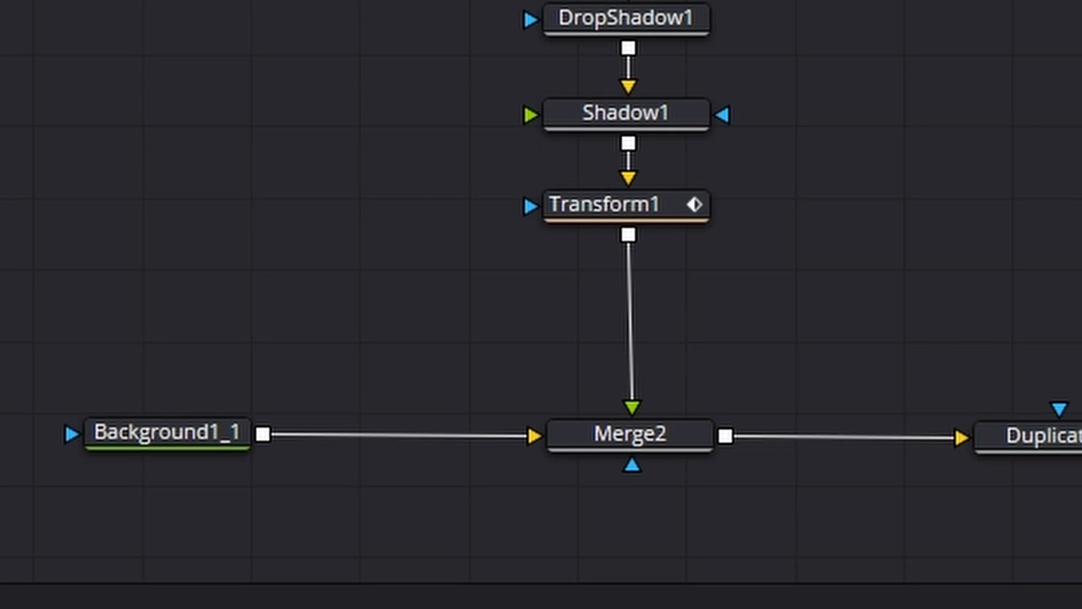
Disconnect Background1_1 from the background input of Merge2
left_click(205, 437)
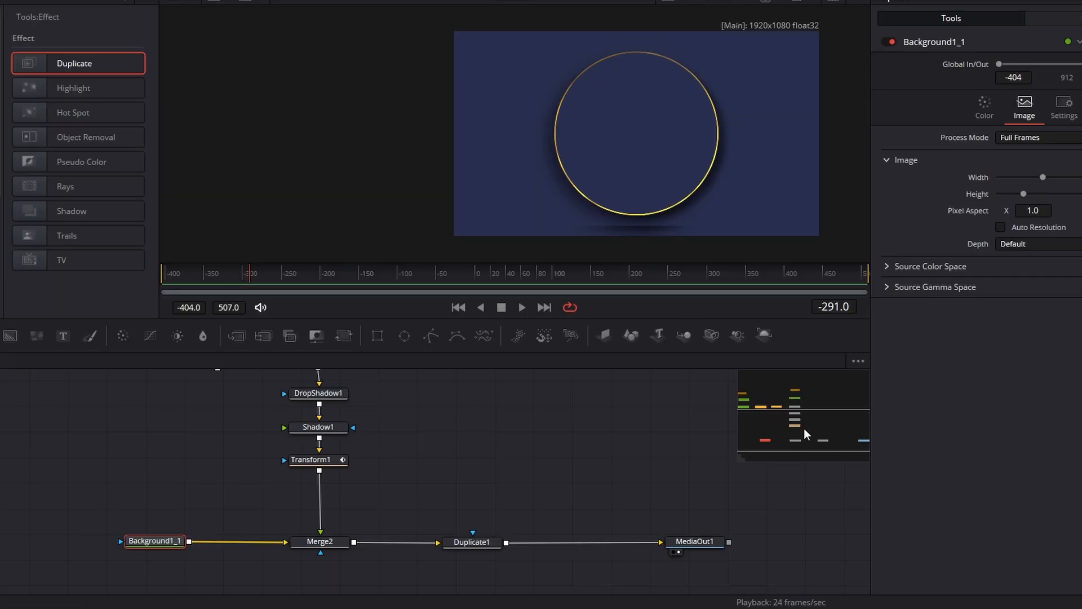
left_click_drag(803, 428, 802, 441)
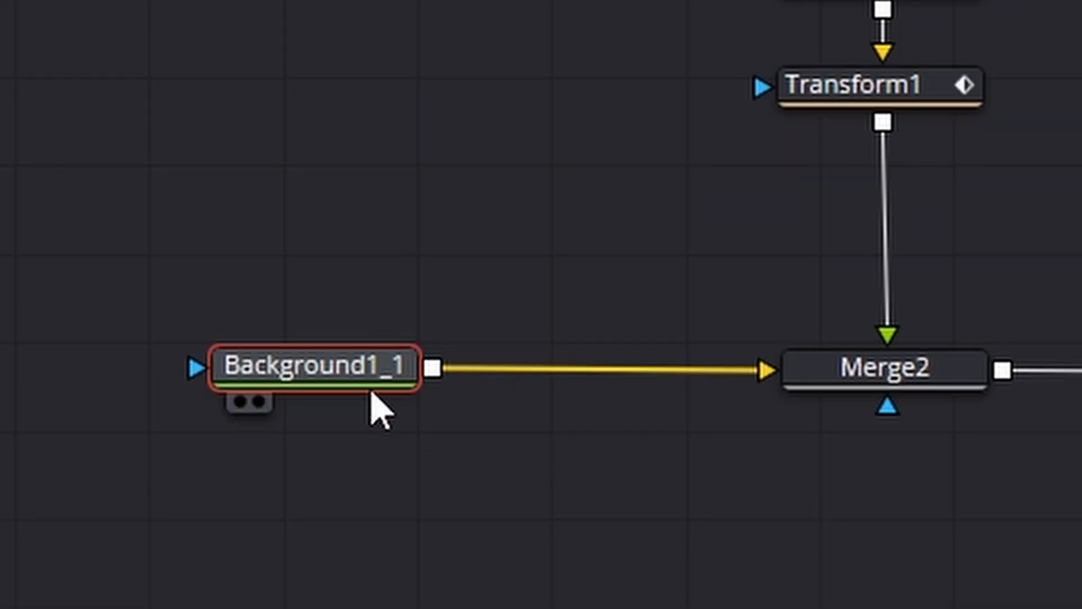
left_click_drag(197, 488, 196, 493)
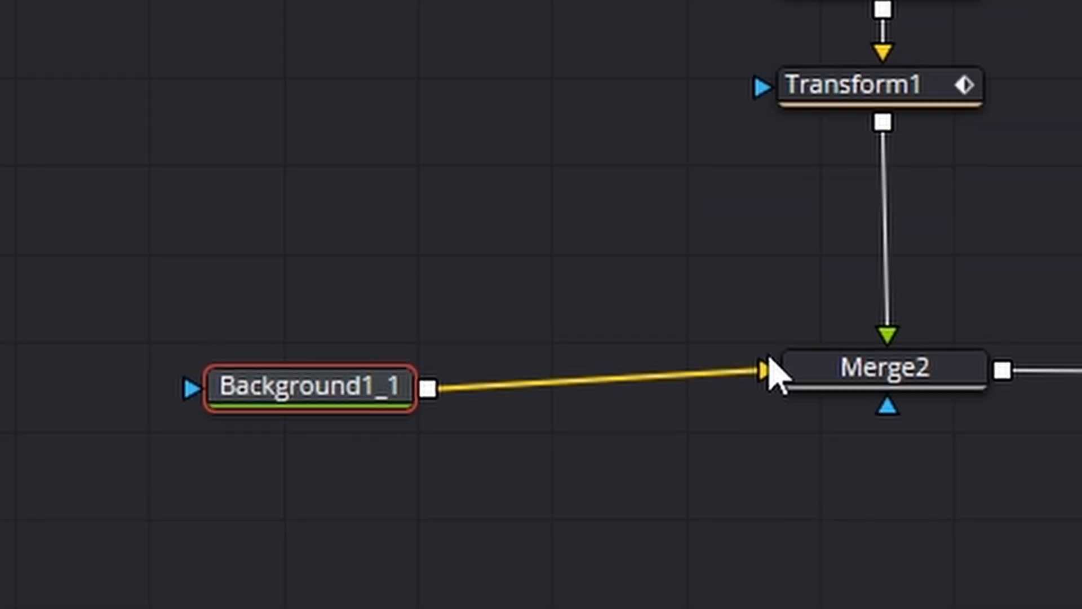
left_click_drag(765, 374, 783, 342)
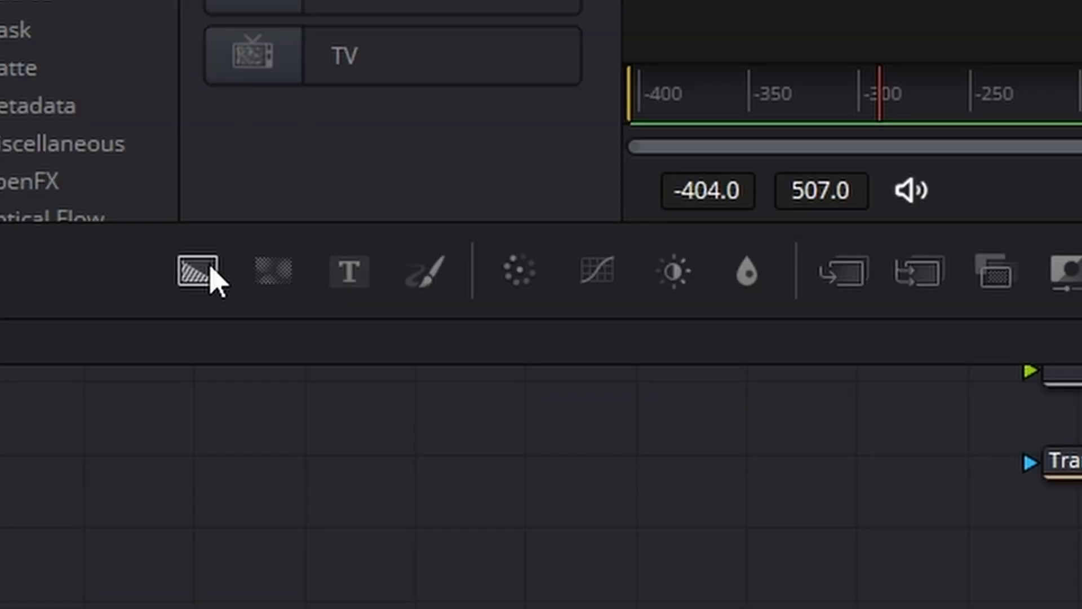
Add a Background node as the background input of Merge2 and lower its Alpha to make it transparent
left_click_drag(210, 268, 259, 302)
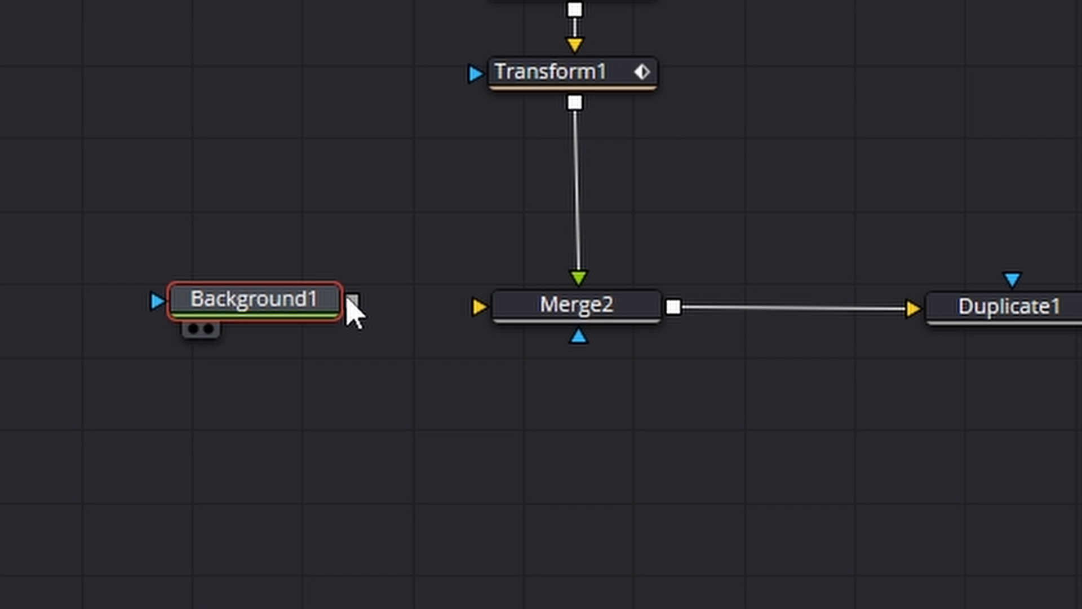
left_click_drag(348, 300, 565, 317)
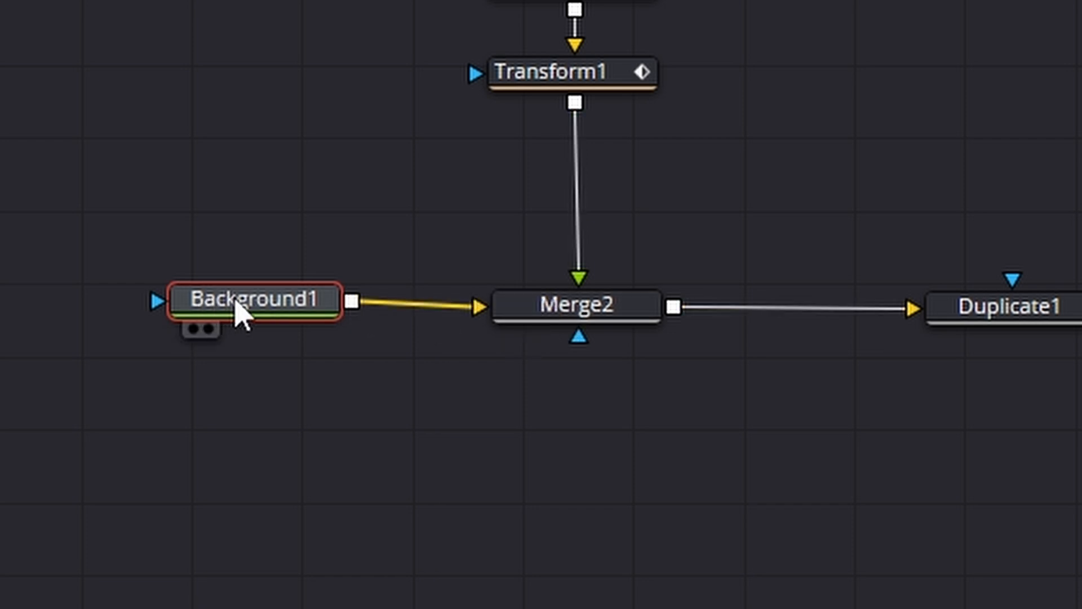
left_click_drag(235, 301, 201, 318)
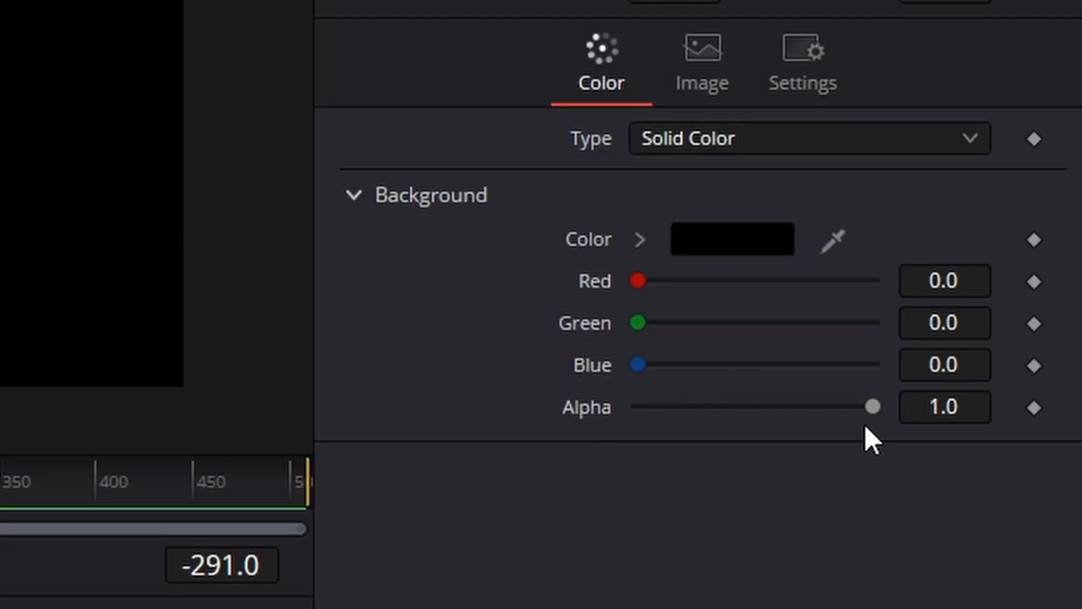
left_click_drag(873, 407, 715, 410)
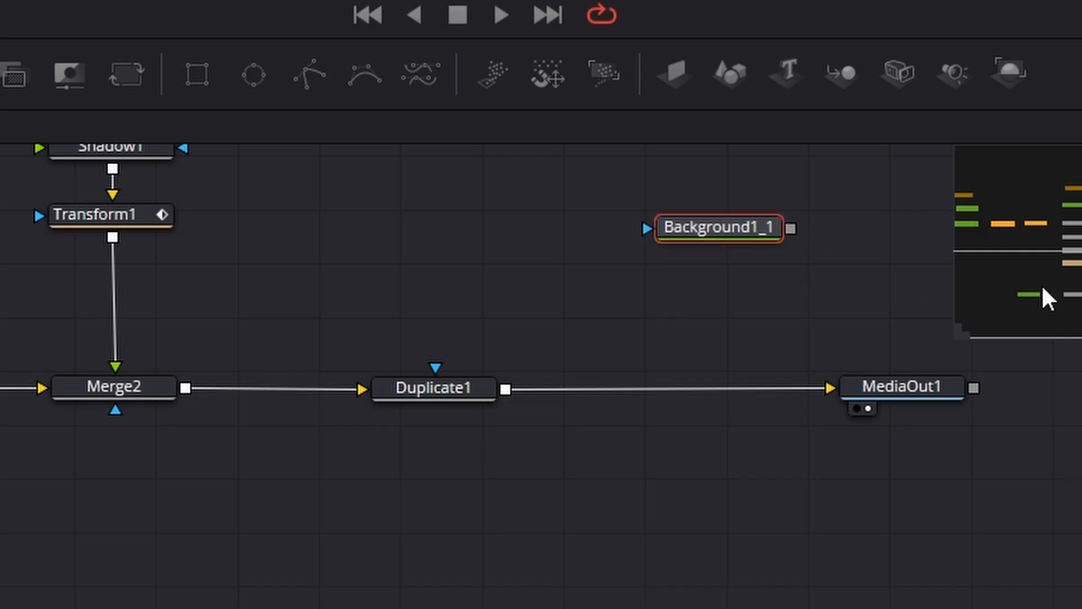
Insert a Merge node between Duplicate1 and MediaOut1 and connect Background1_1 to its foreground input
left_click_drag(1043, 287, 1081, 287)
left_click_drag(536, 394, 683, 393)
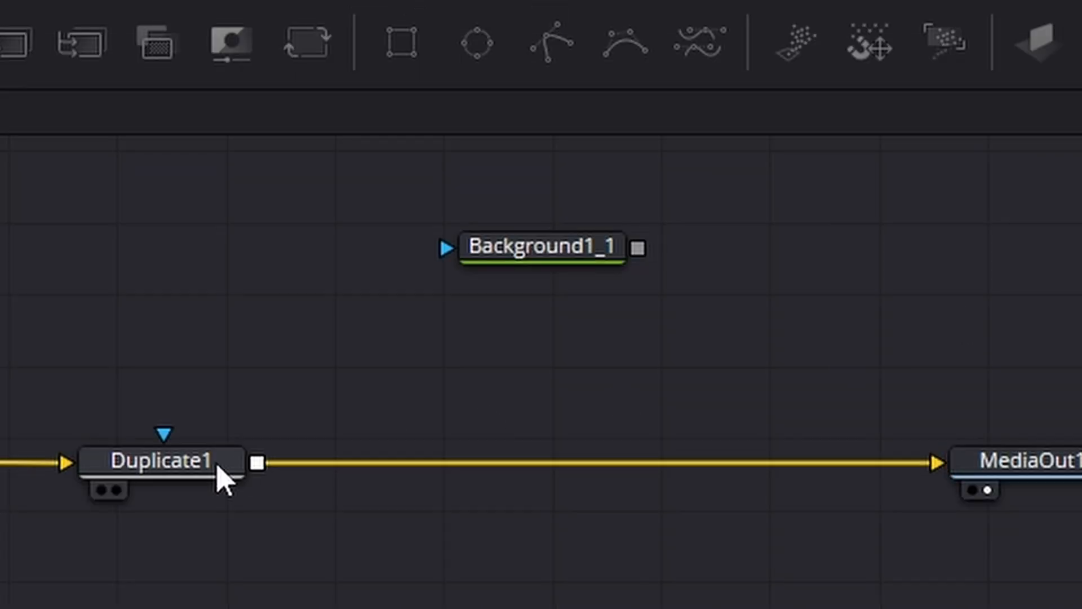
left_click(55, 399)
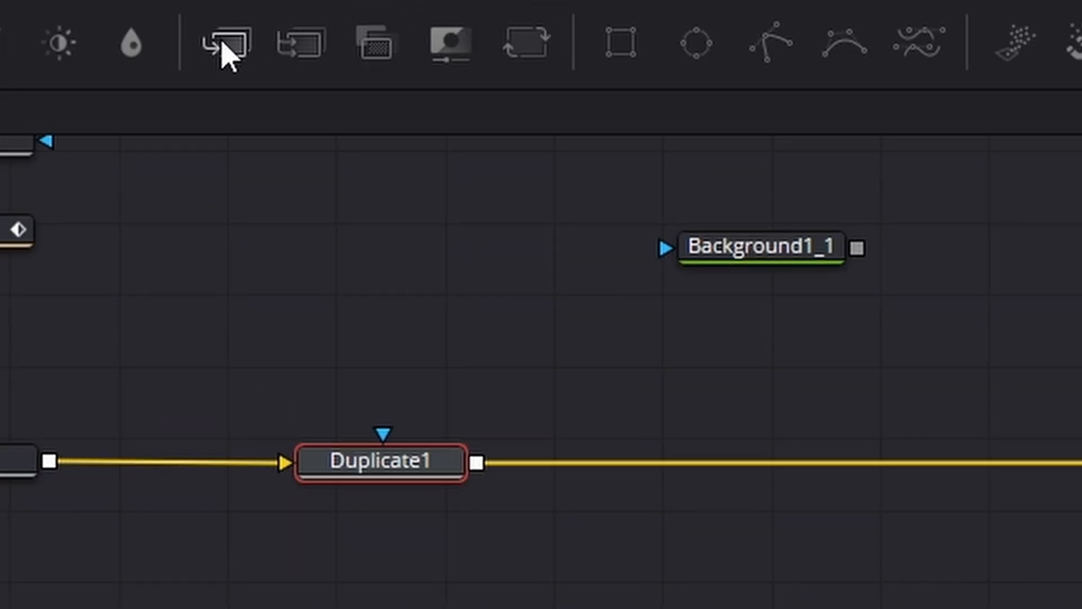
left_click(223, 44)
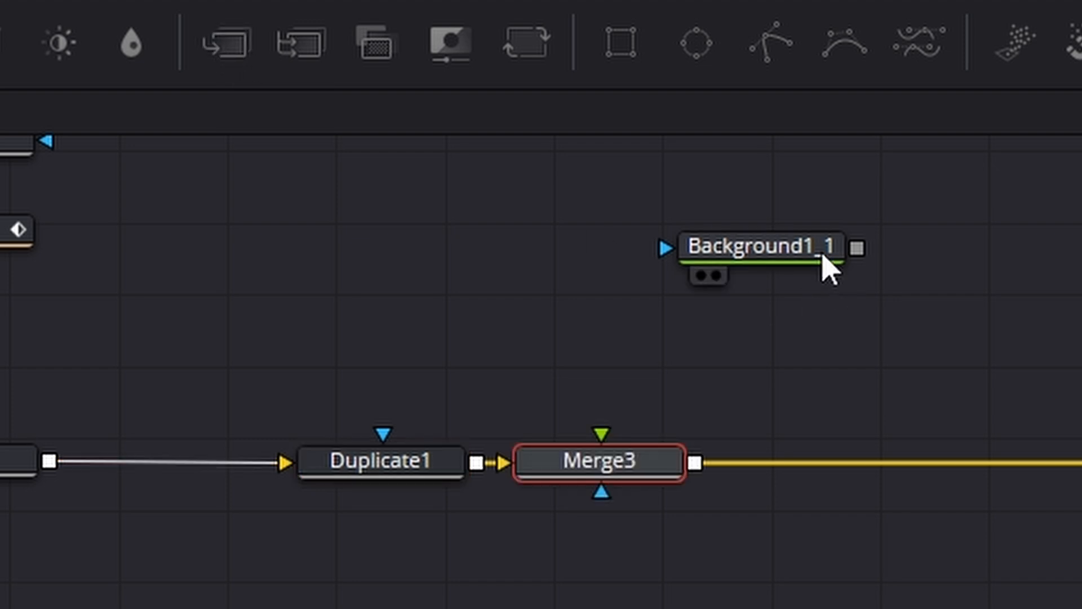
left_click_drag(826, 266, 935, 276)
left_click_drag(615, 480, 893, 477)
left_click_drag(697, 253, 620, 513)
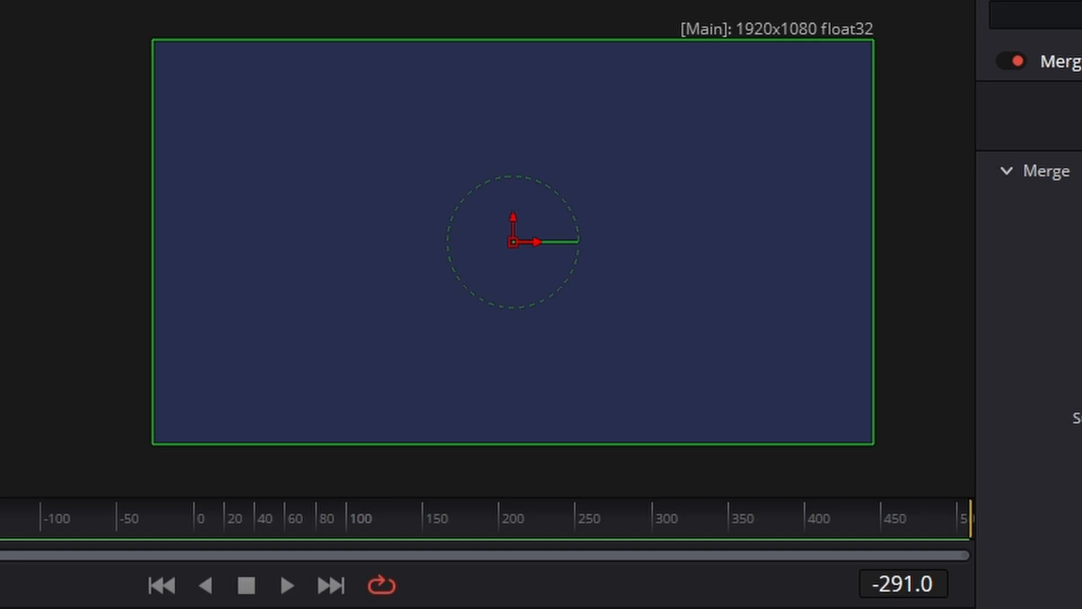
Swap the inputs of Merge3 so that Background1_1 lies behind the duplicated circles
left_click(572, 174)
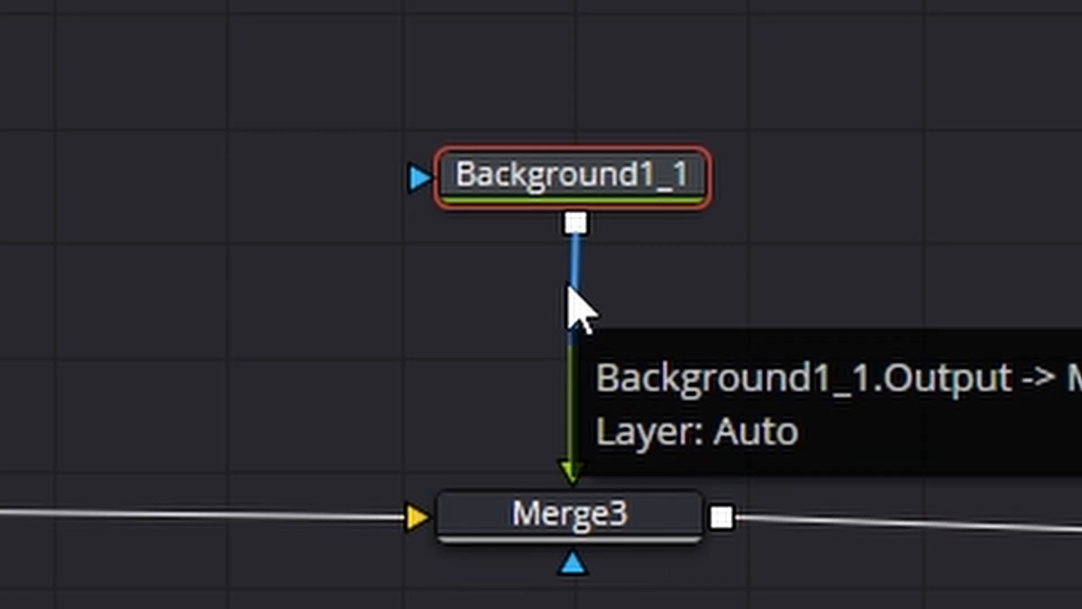
left_click(603, 536)
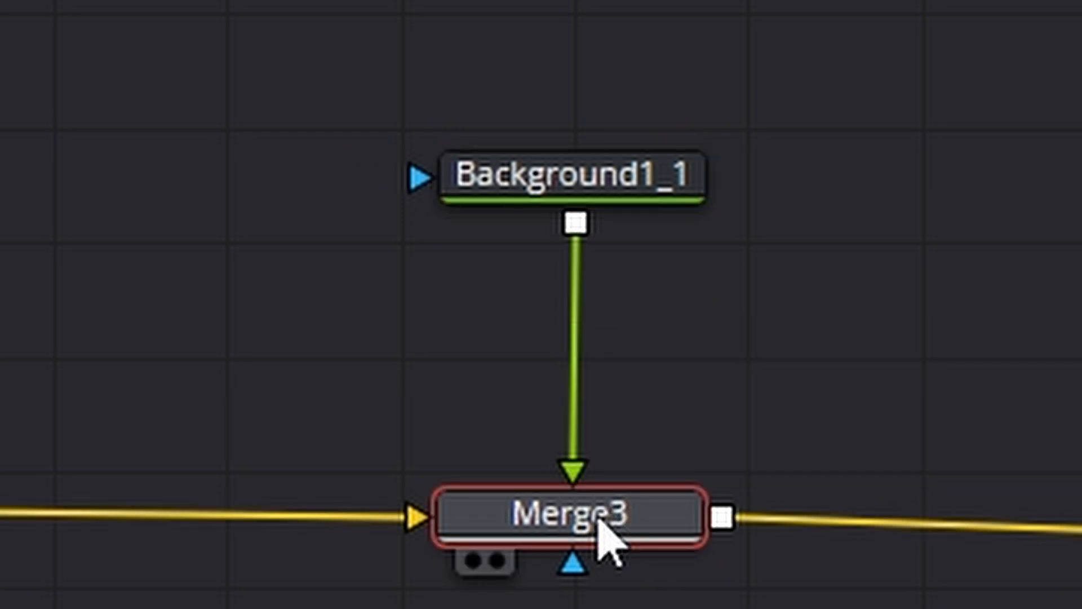
right_click(604, 536)
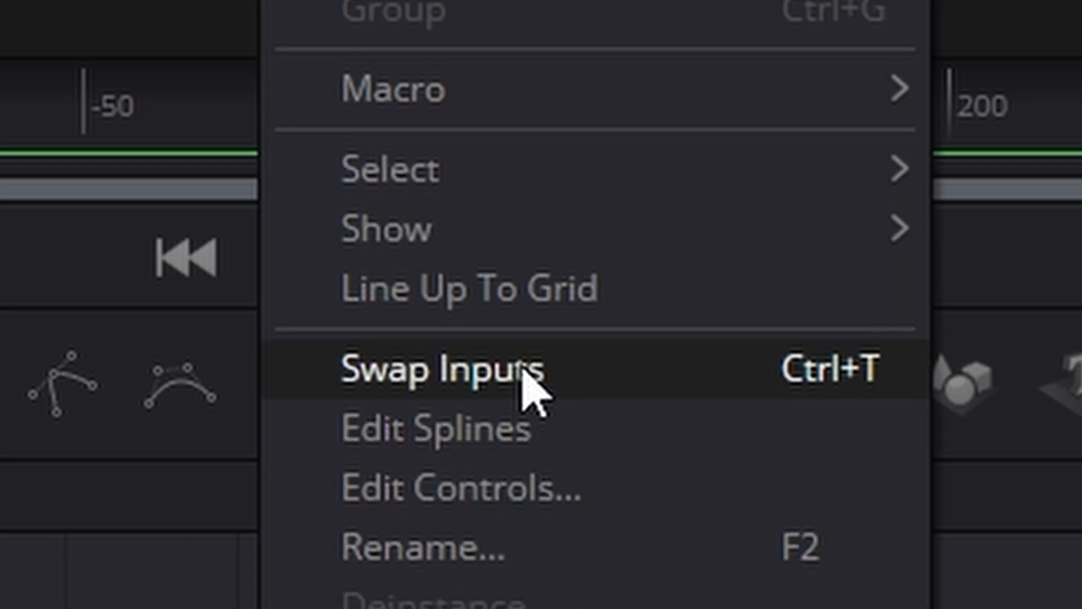
left_click(522, 368)
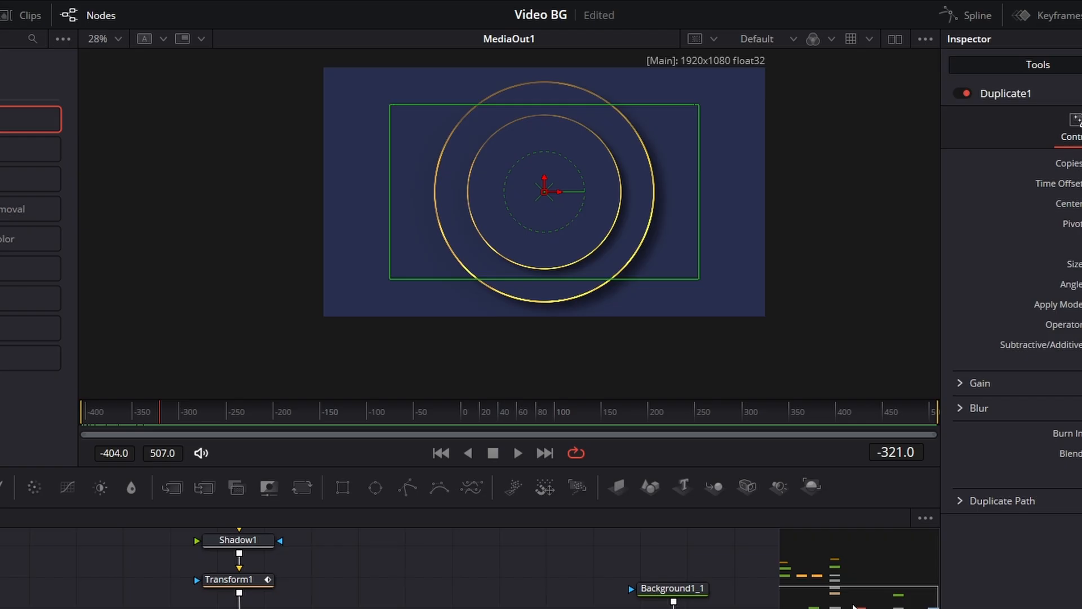
Insert a Transform node between Duplicate1 and Merge3 and use it to enlarge the circles
left_click_drag(852, 606, 865, 602)
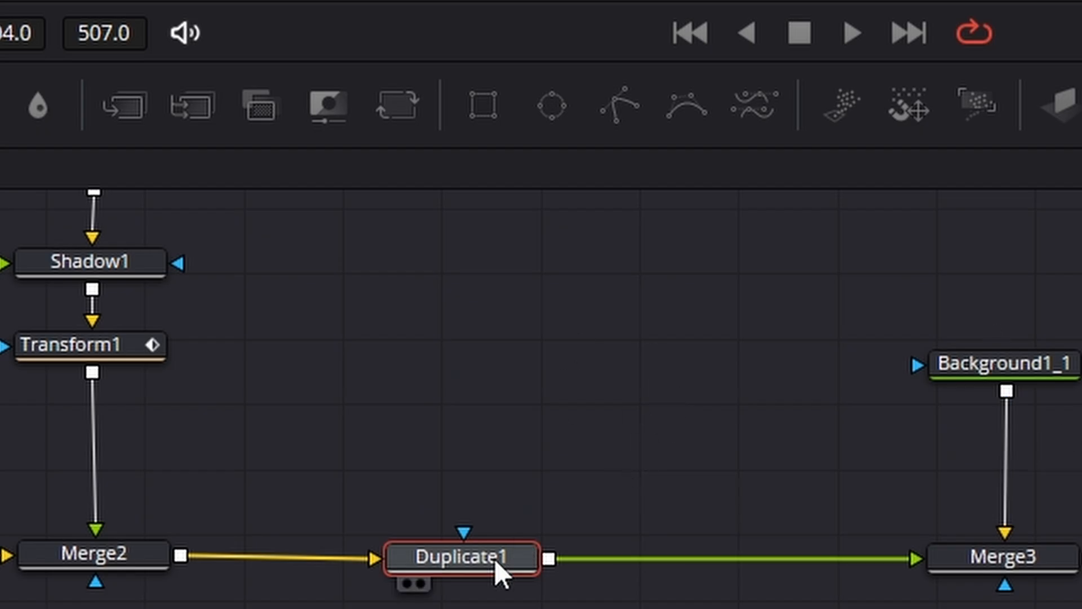
left_click(398, 102)
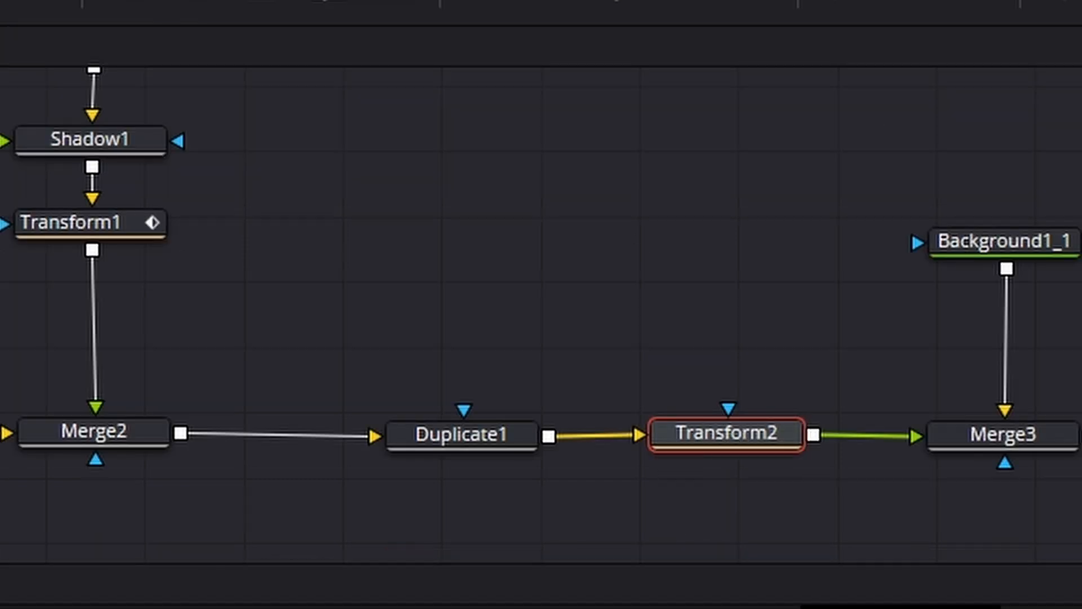
left_click_drag(676, 449, 703, 466)
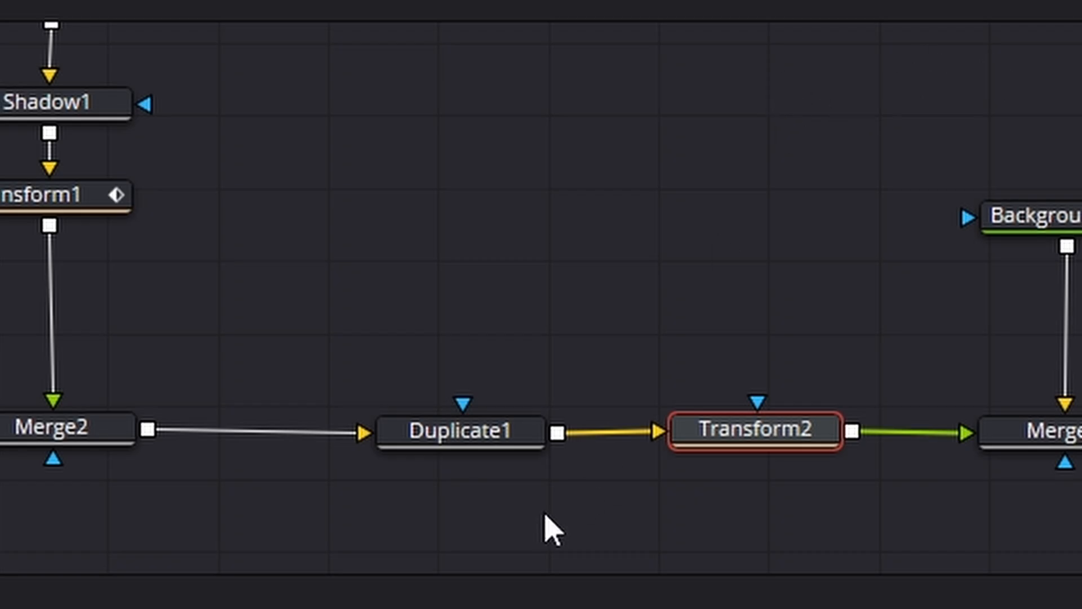
Set the number of Copies of Duplicate1 to 5
left_click(483, 443)
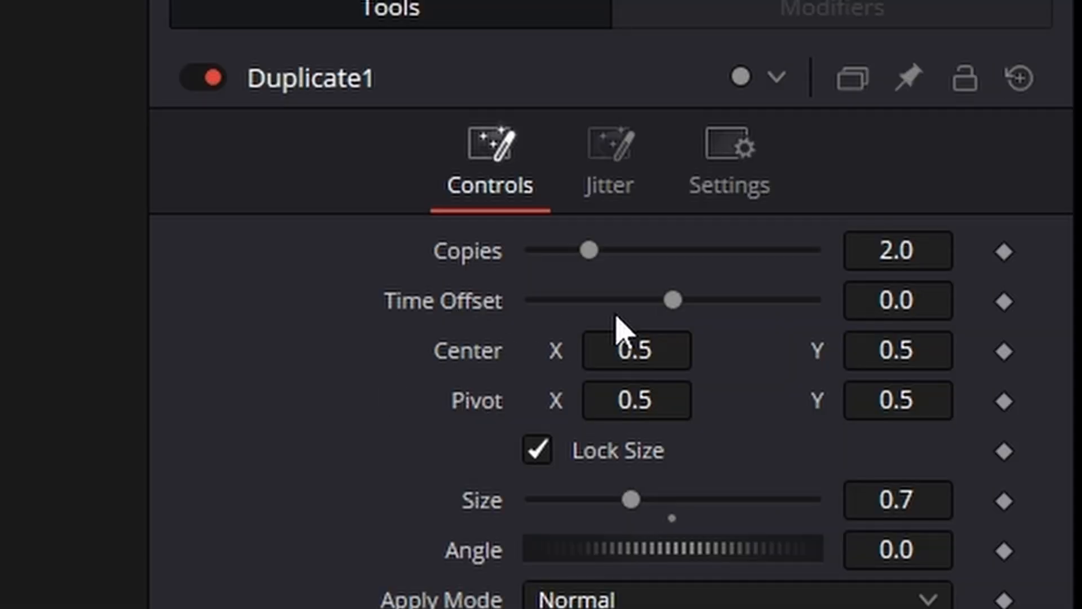
left_click(889, 252)
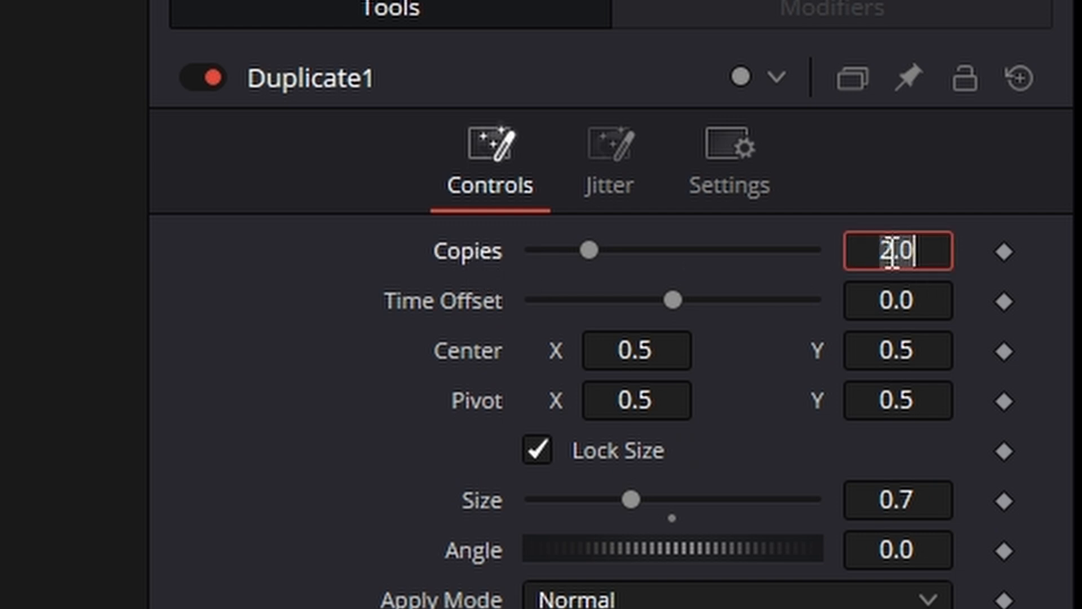
type("5")
key("Return")
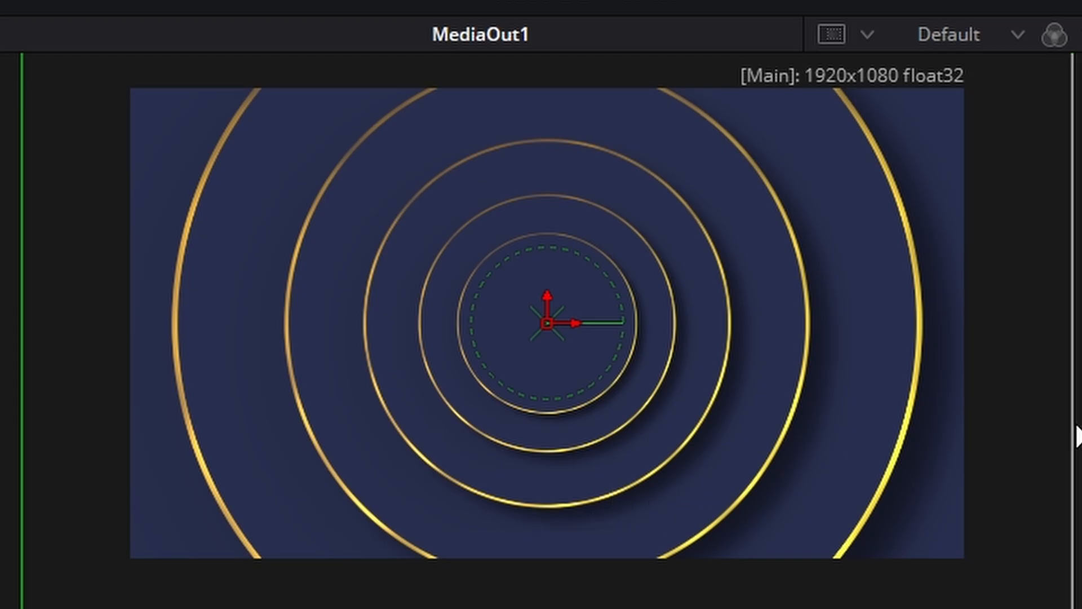
Try Size values of 0.9 and 0.5 on Duplicate1 and restore the Size to 0.7
left_click(898, 159)
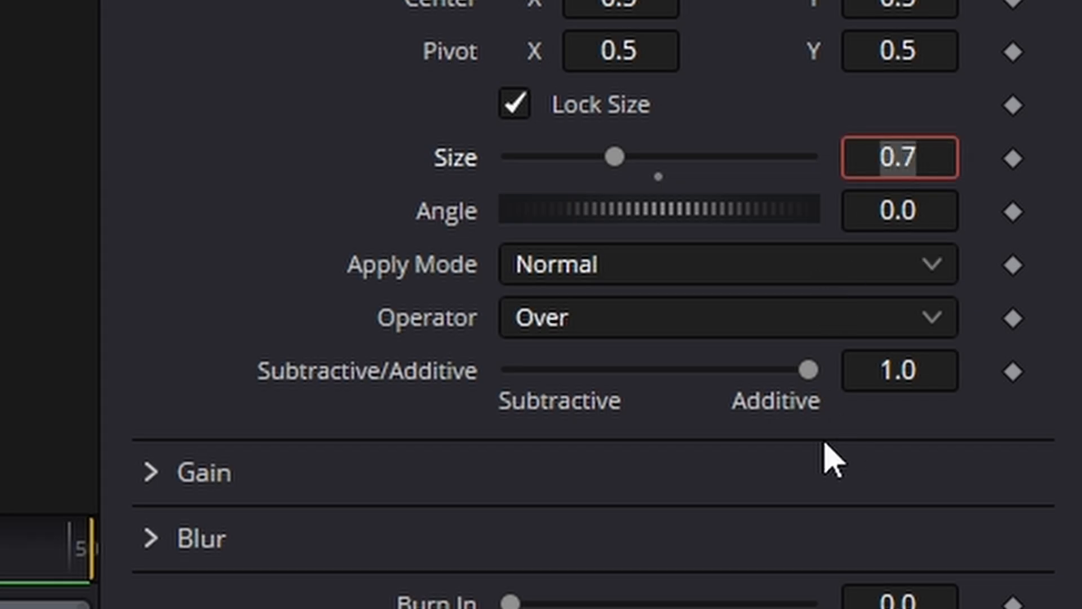
type(".")
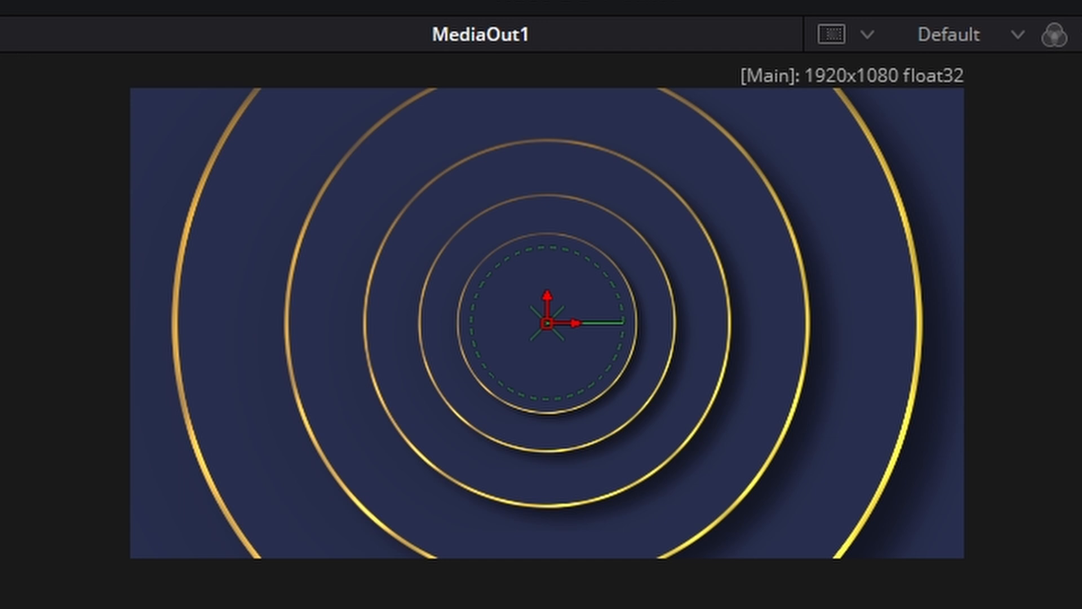
key("Return")
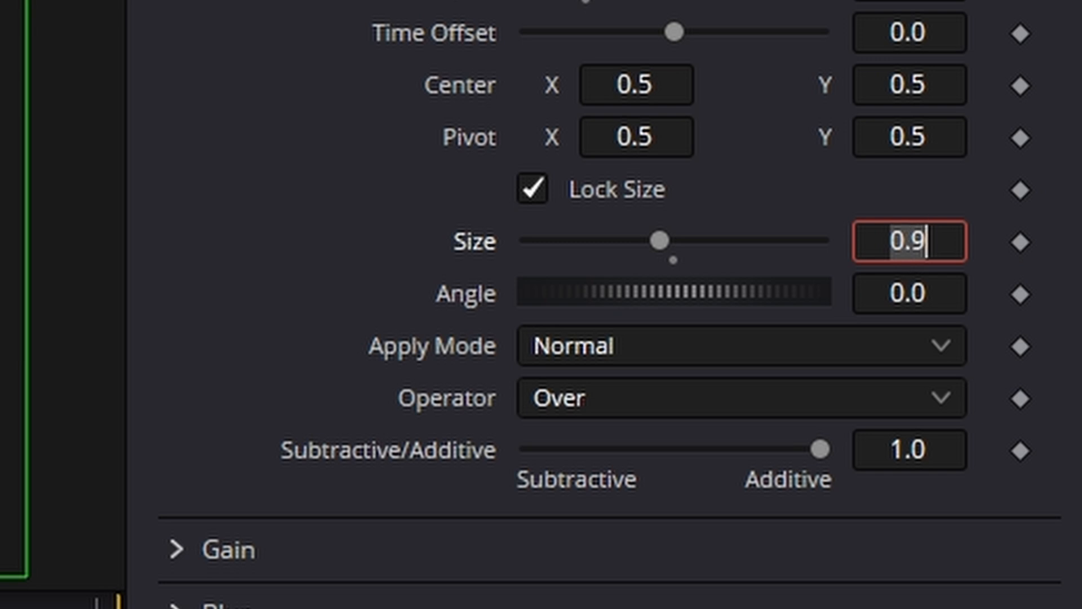
type(".5")
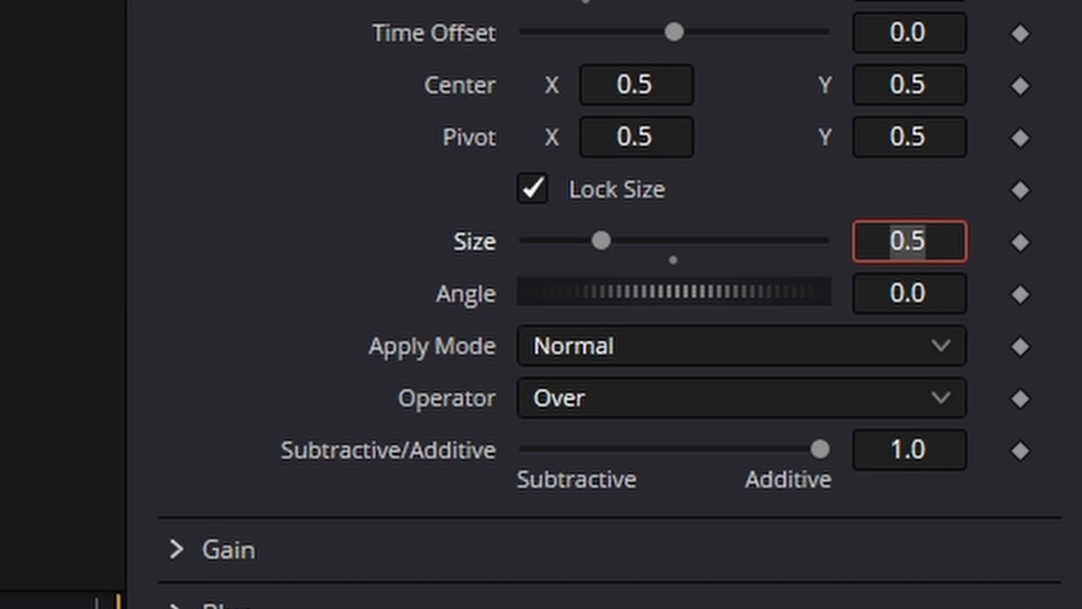
type(".7")
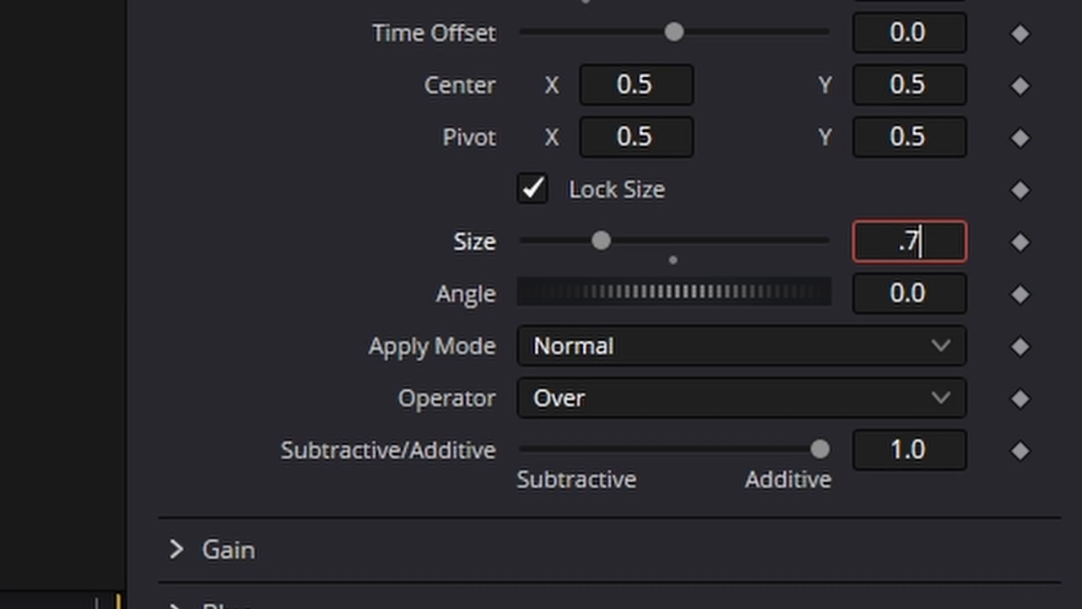
key("Tab")
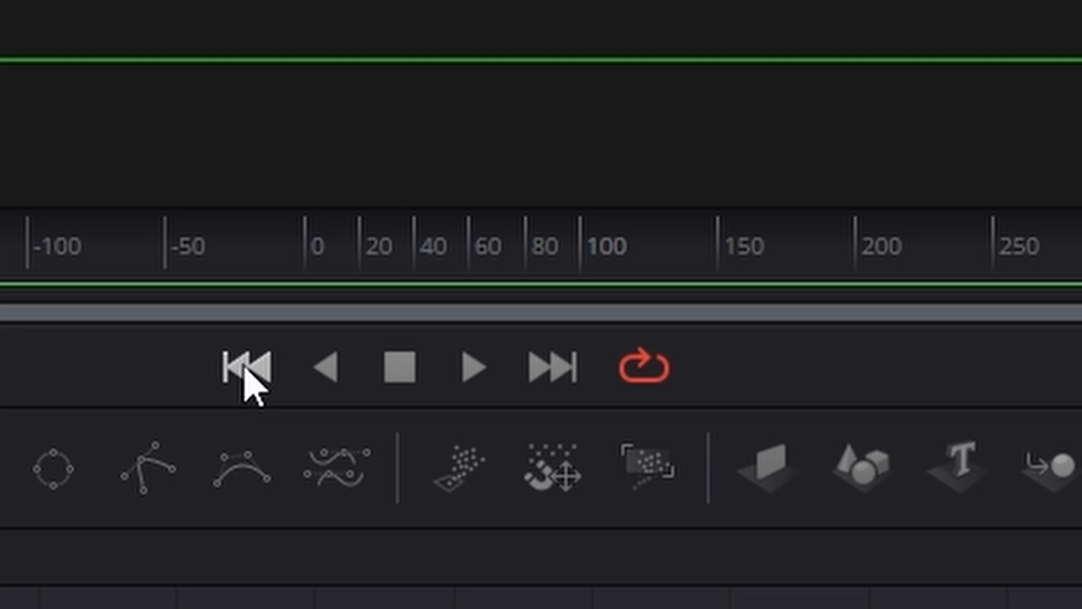
Play the animation from the first frame and return the playhead to the start of the timeline
left_click(244, 365)
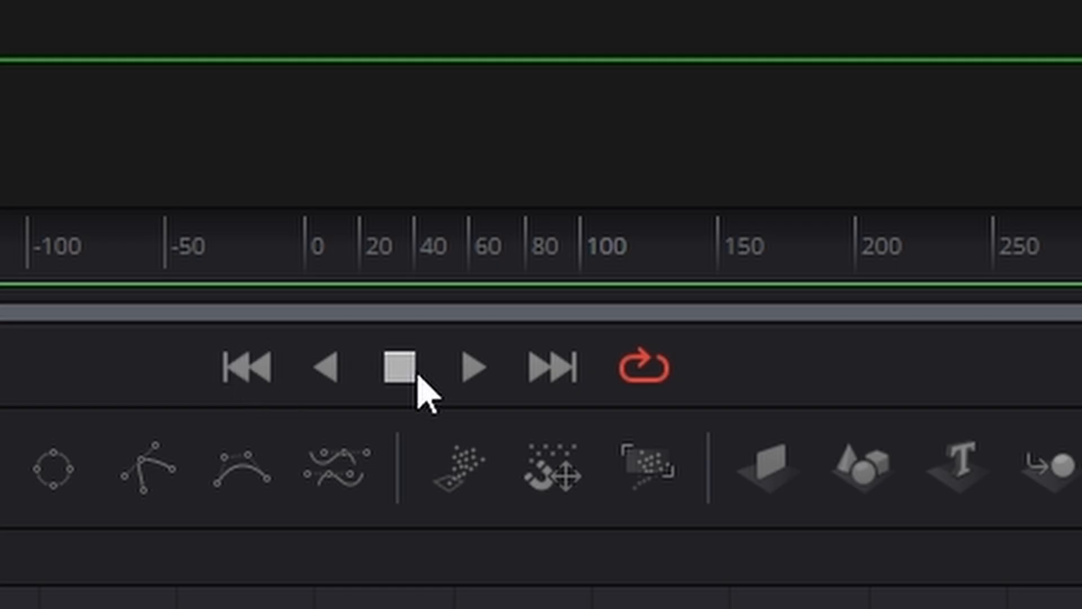
left_click(487, 368)
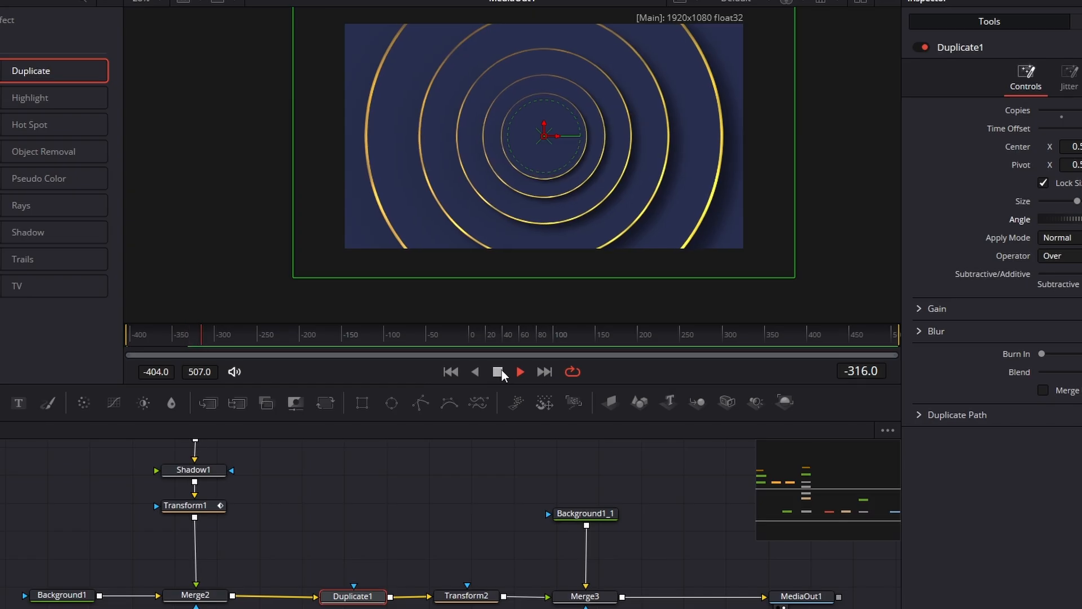
left_click(131, 332)
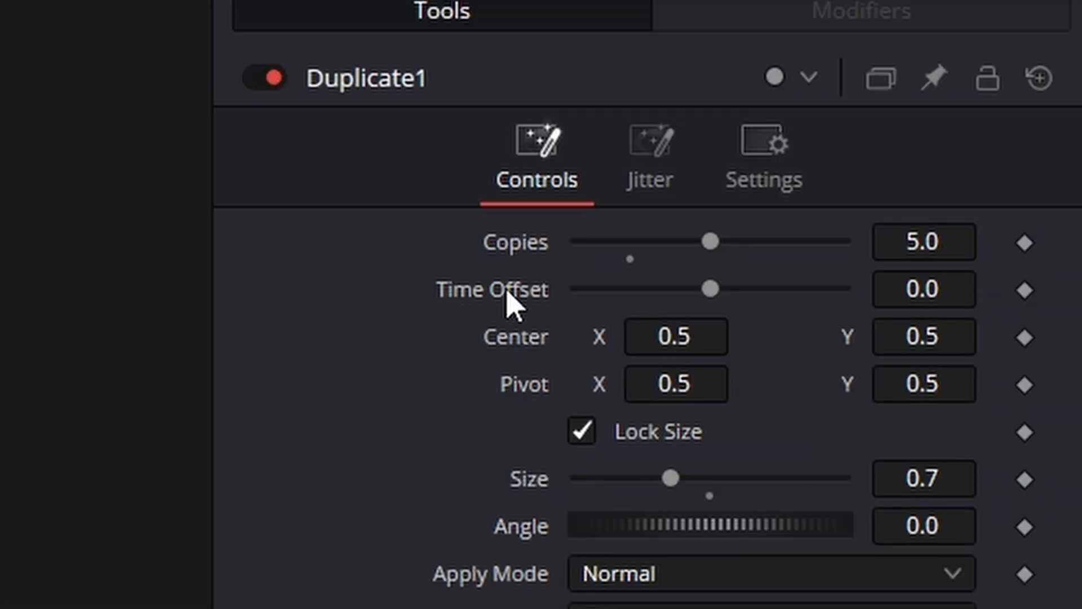
Set the Time Offset of Duplicate1 to 6 and play the animation to check the staggered circles
left_click(922, 295)
double_click(920, 297)
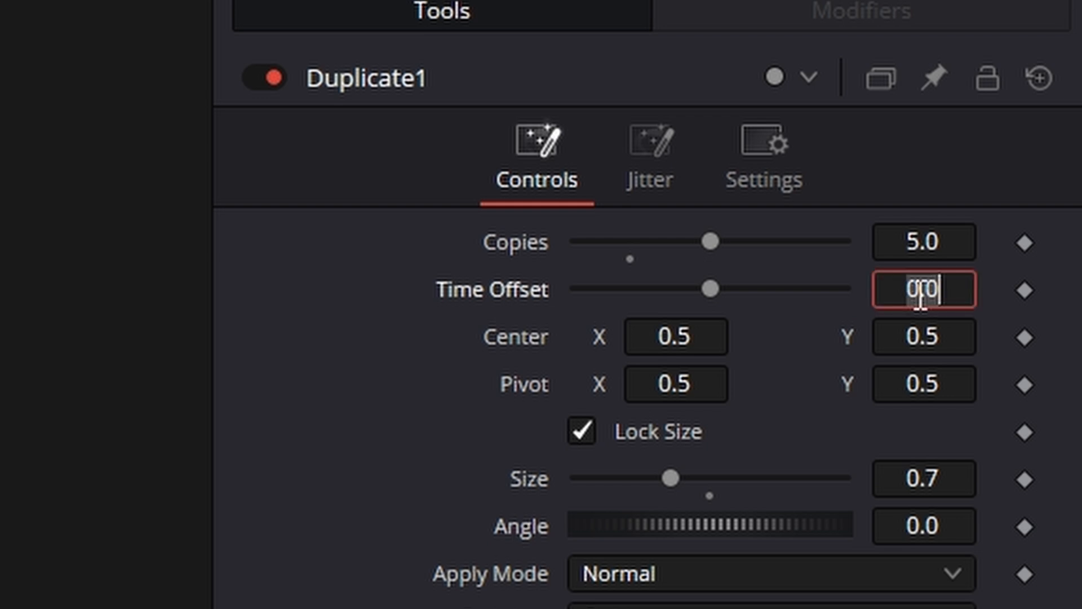
type("6")
key("Tab")
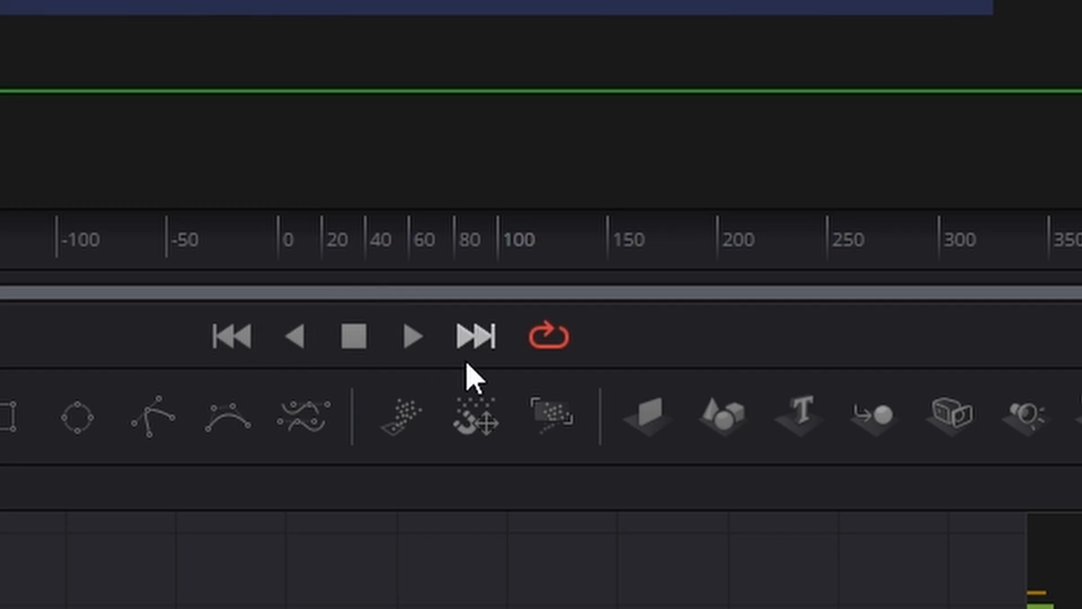
left_click(415, 336)
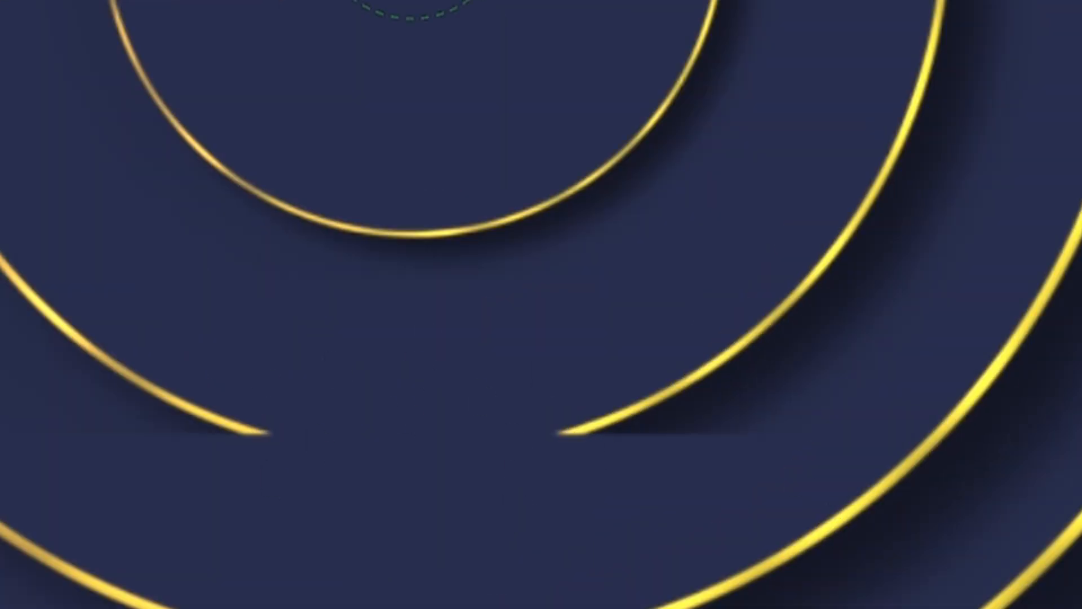
left_click_drag(841, 487, 827, 481)
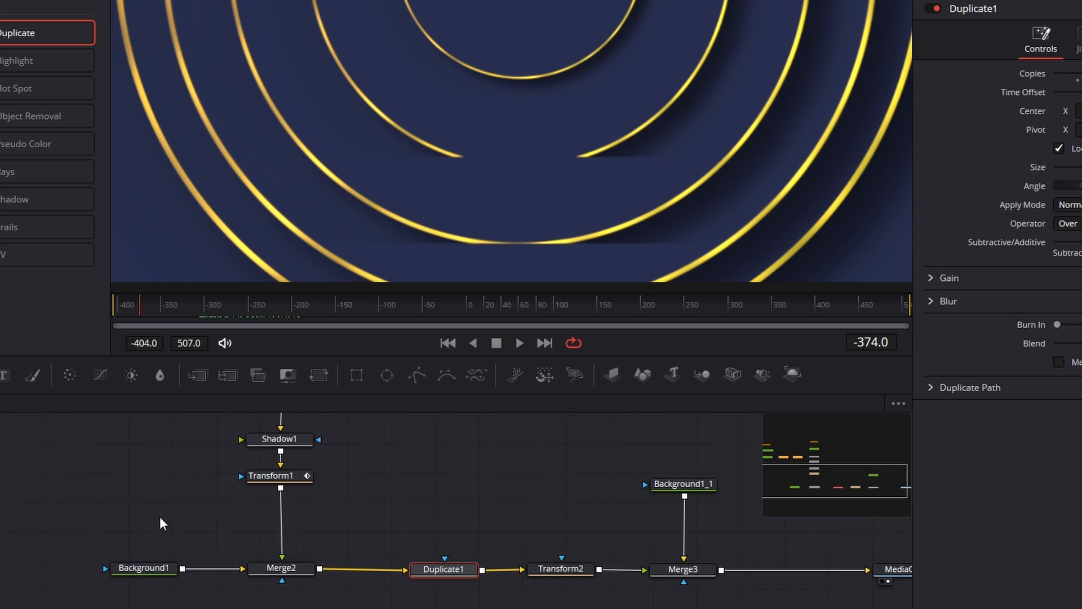
Move Background1 further from Merge2, turn off Auto Resolution in its image settings and increase its Height
left_click_drag(156, 571, 111, 572)
left_click_drag(431, 383, 416, 383)
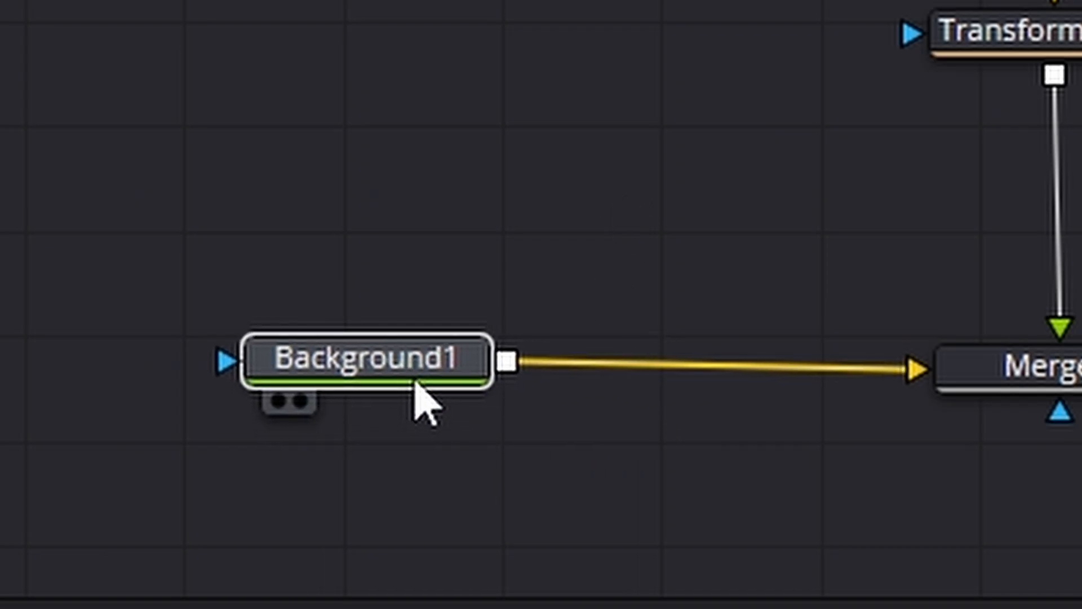
left_click(449, 34)
left_click(393, 366)
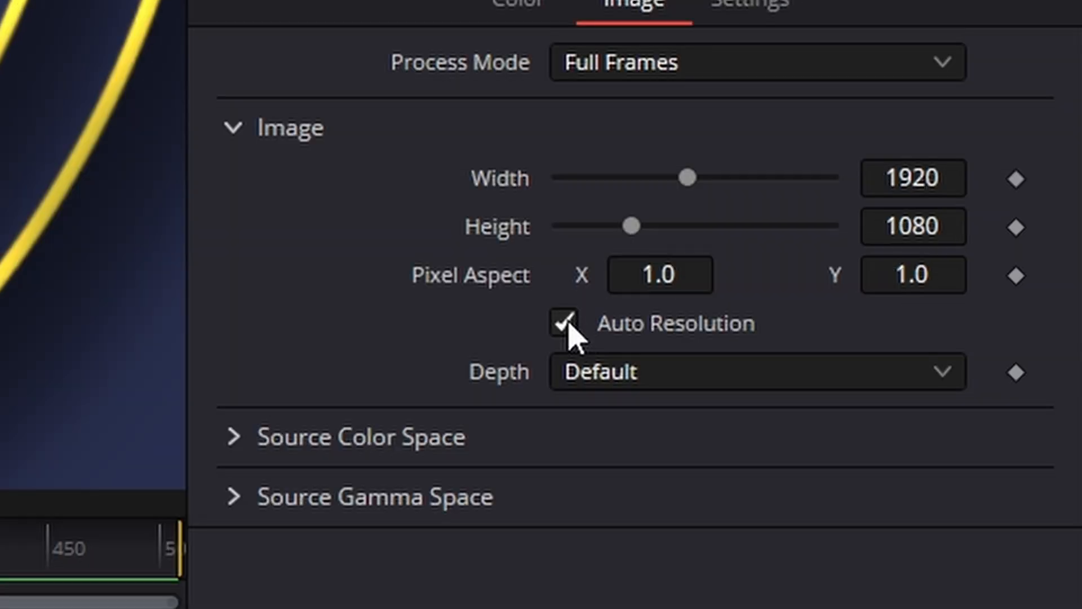
left_click(658, 361)
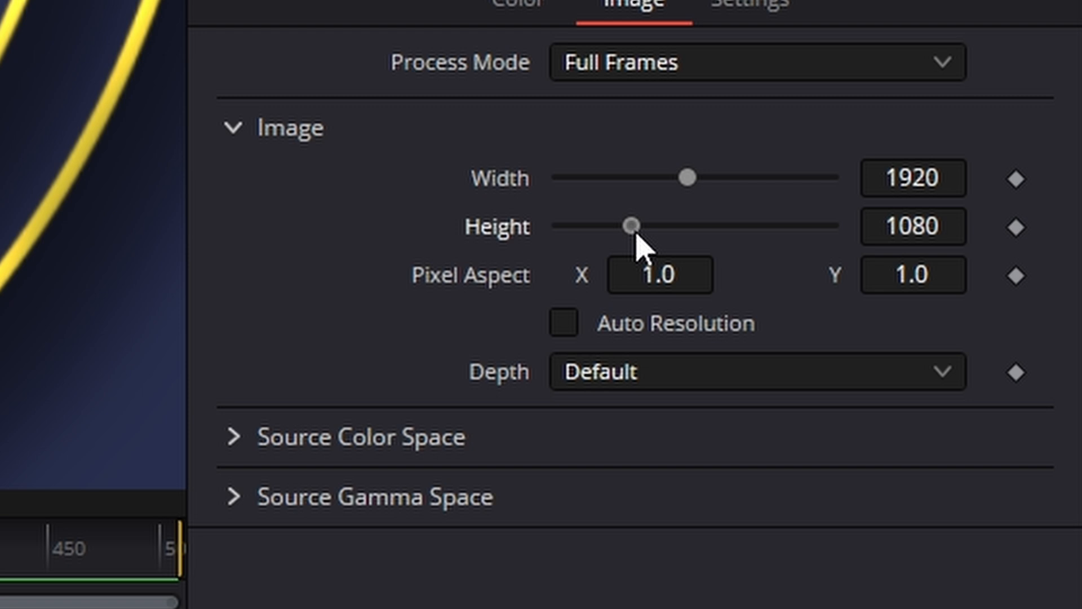
left_click_drag(635, 233, 857, 249)
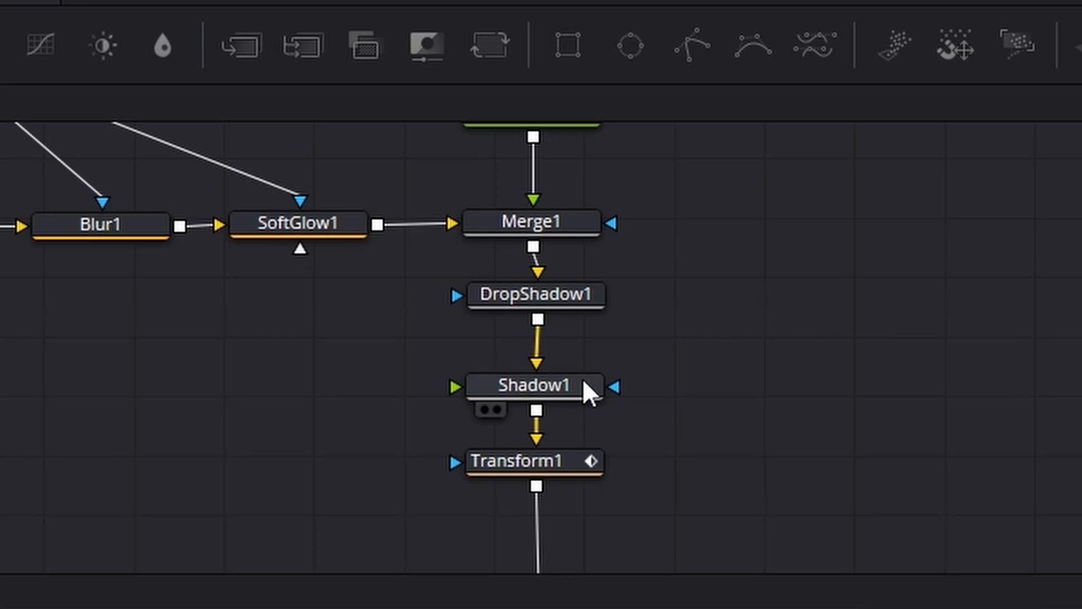
Reduce the Softness of Shadow1, bring its Shadow Offset X to about 0.487 and inspect the circles' shadows
left_click(584, 386)
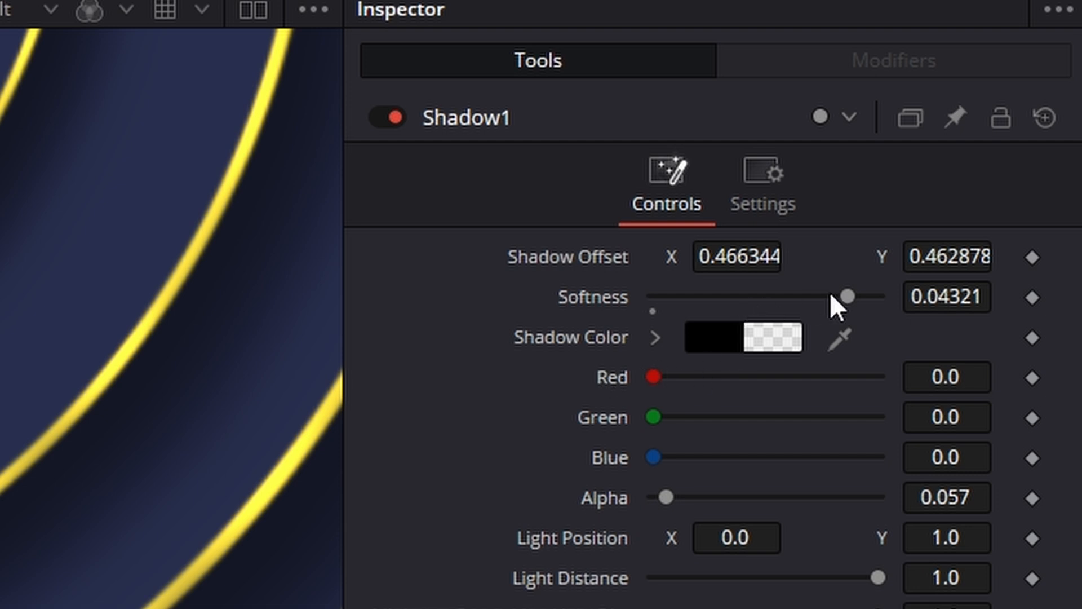
left_click_drag(852, 302, 724, 303)
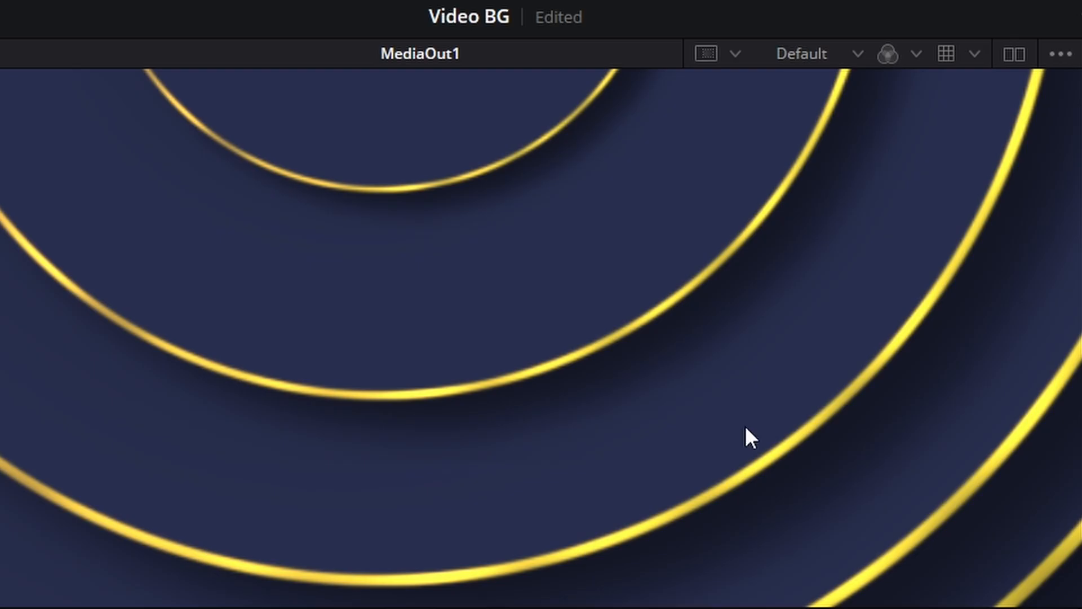
scroll(563, 379, "down", 3)
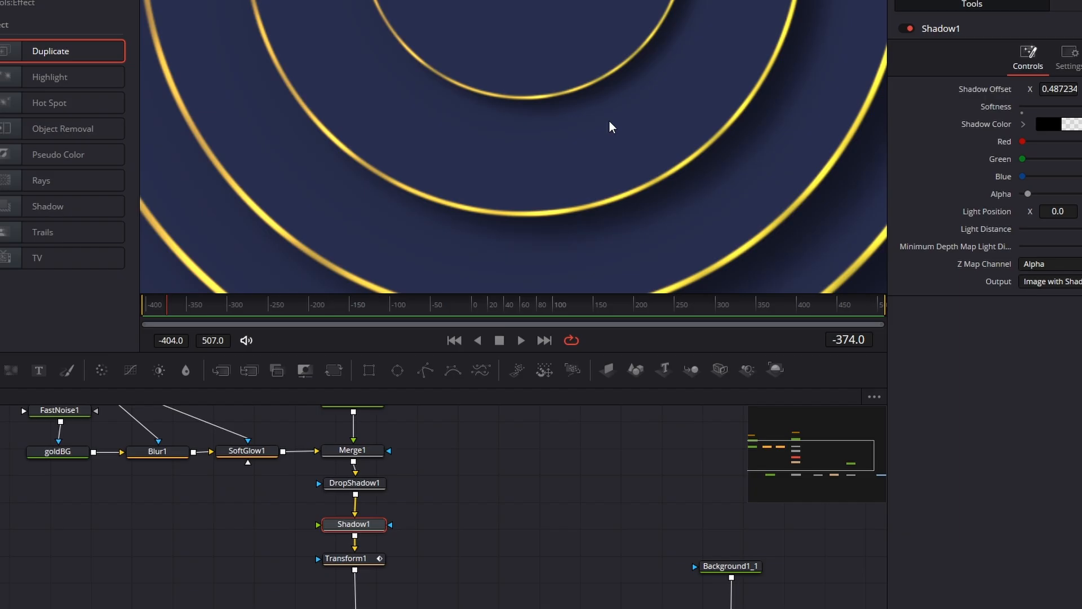
scroll(610, 120, "down", 4)
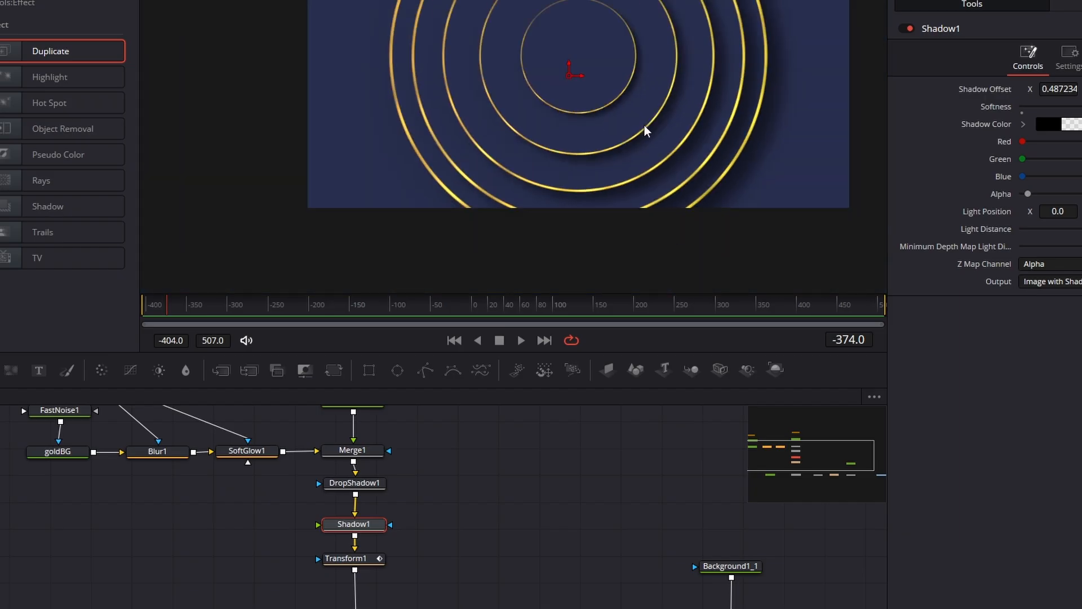
scroll(747, 139, "up", 3)
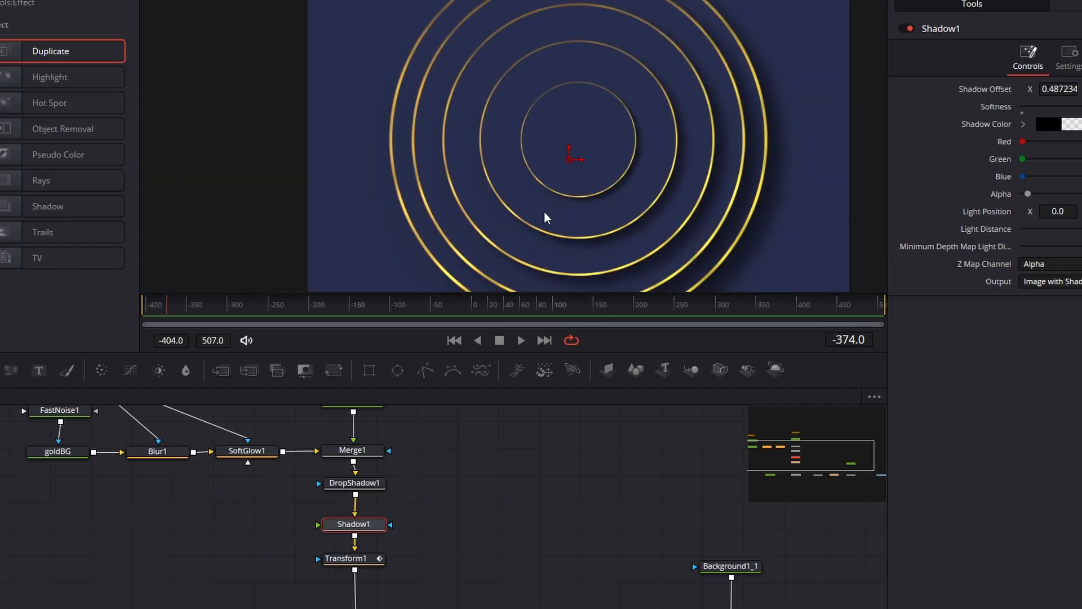
Play the animation from the first frame to check the circles with the adjusted shadow
scroll(544, 211, "down", 2)
left_click(454, 341)
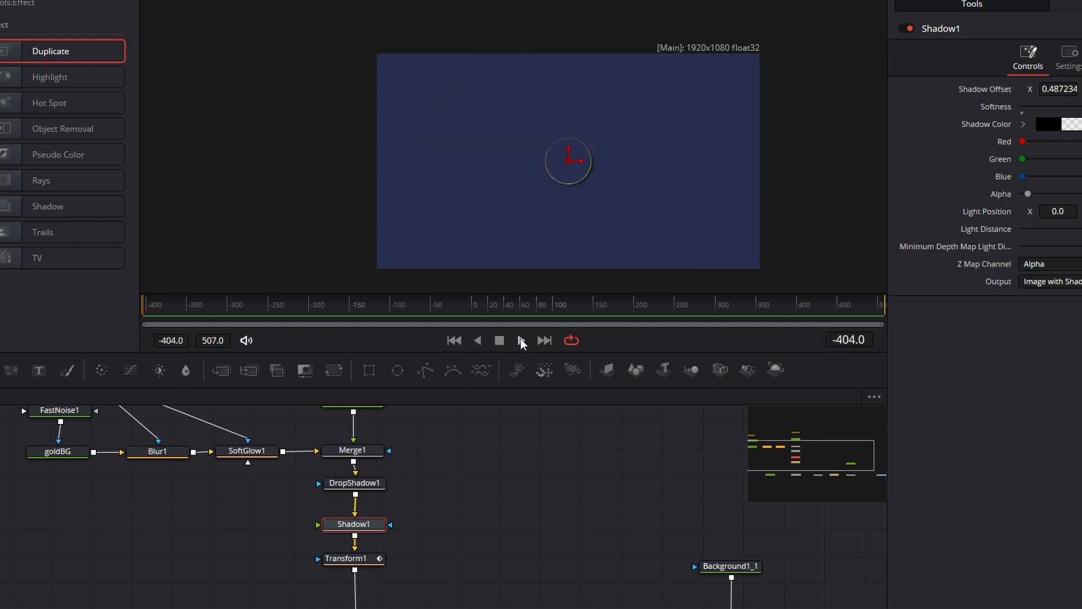
left_click(521, 341)
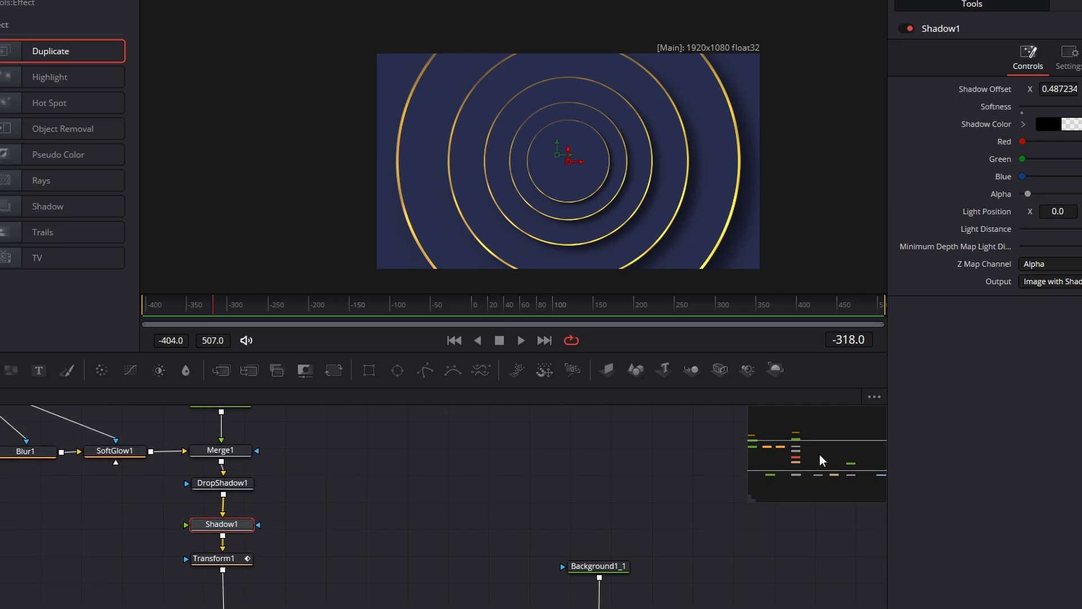
Add Apple.png from the Media Pool to the node graph and place it above Ellipse1
left_click_drag(819, 454, 769, 438)
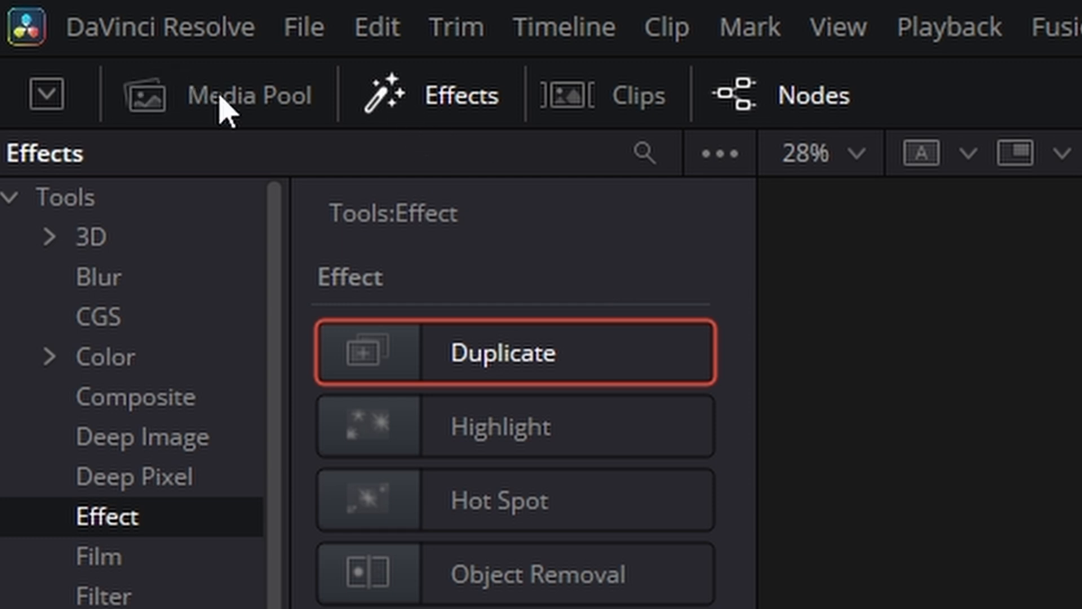
left_click(222, 104)
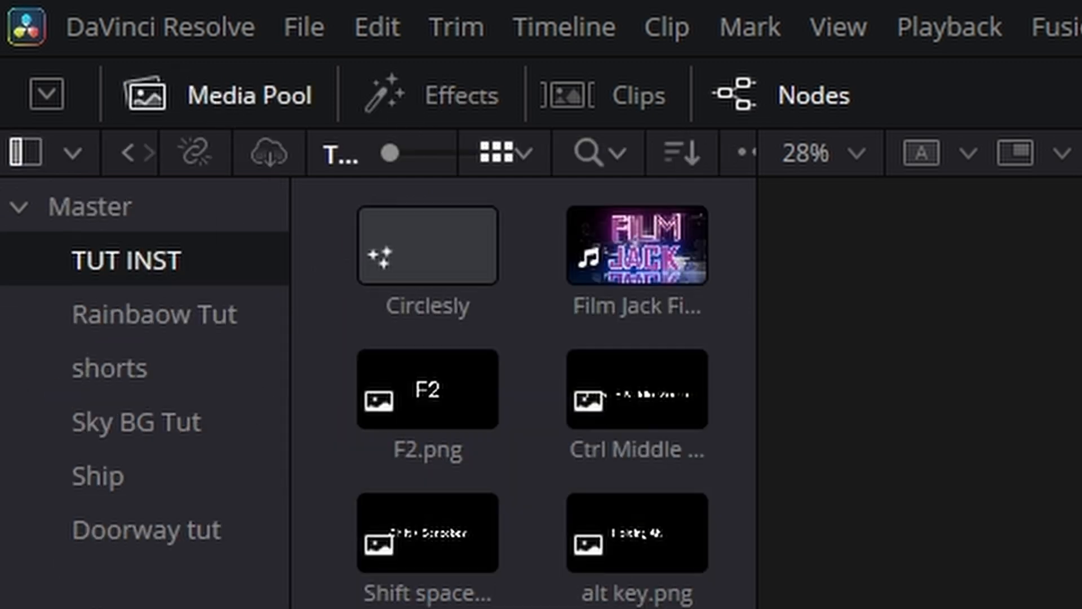
scroll(434, 321, "down", 5)
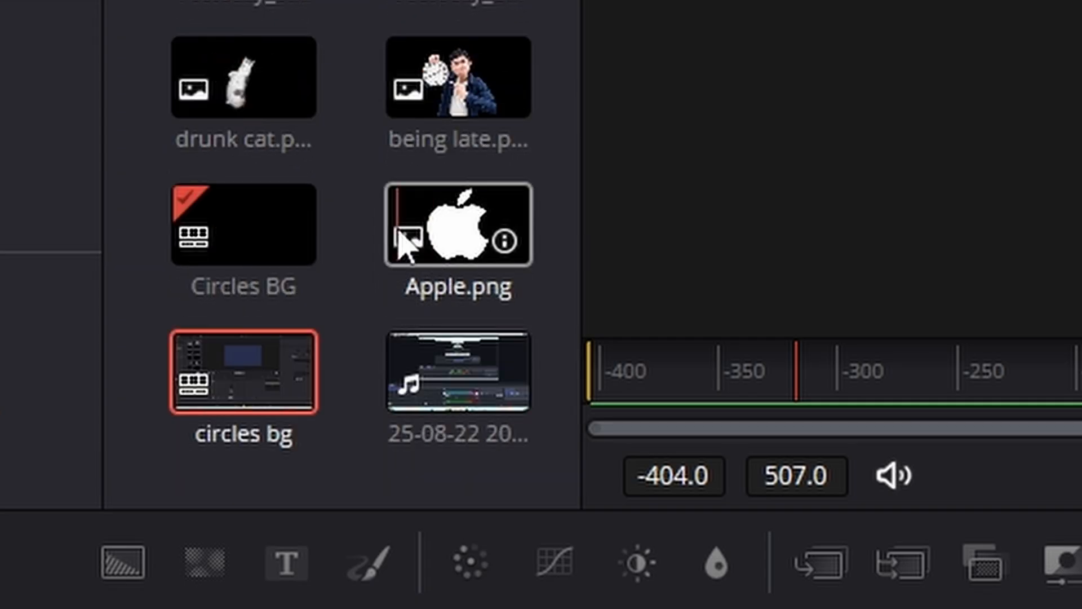
left_click_drag(400, 234, 510, 251)
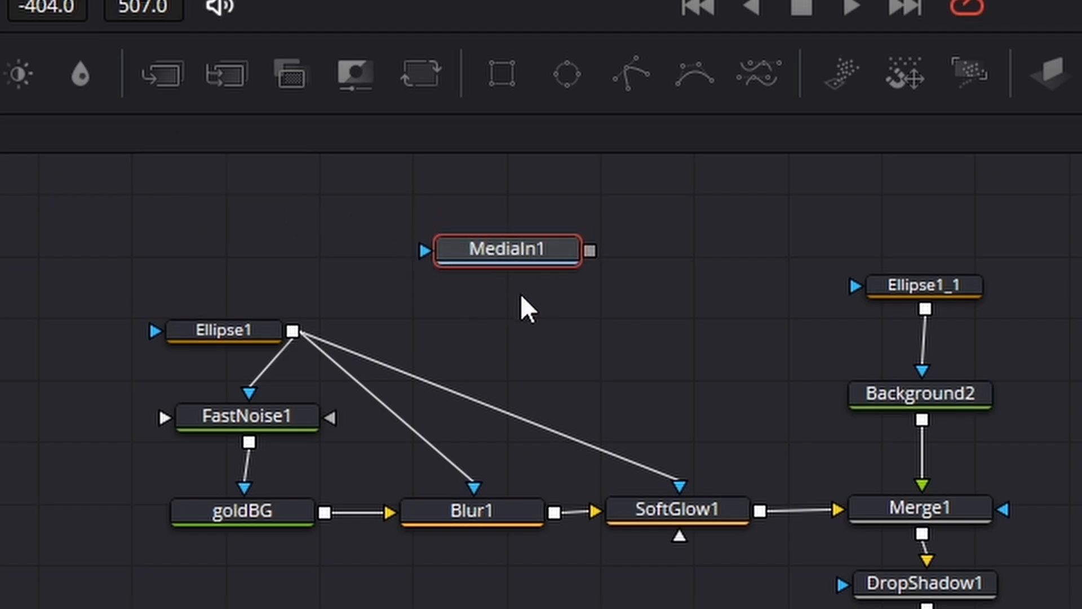
left_click(469, 273)
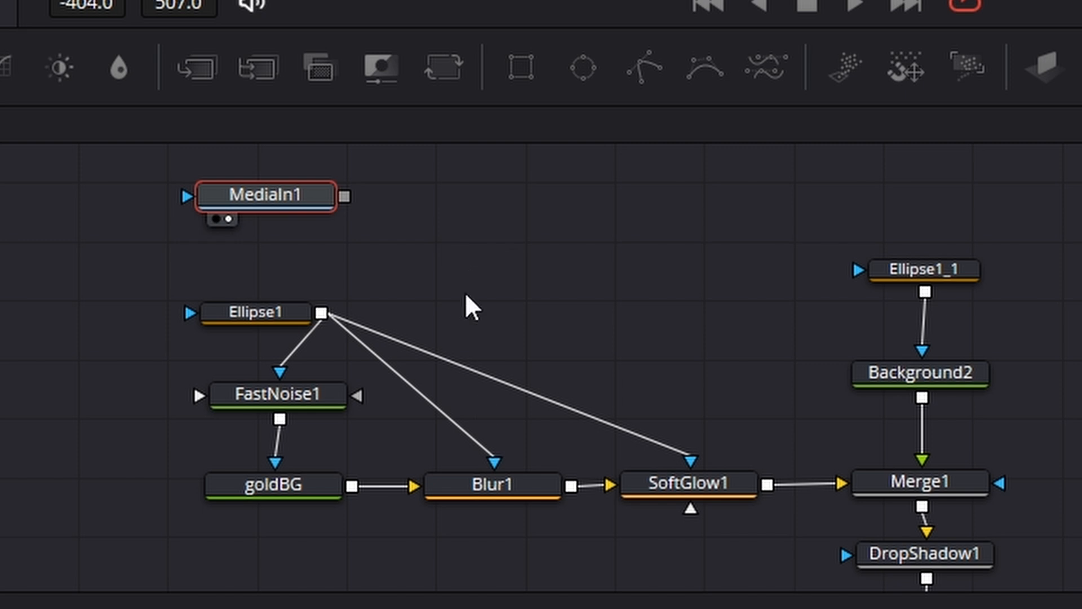
Disconnect Ellipse1 from Blur1, FastNoise1 and SoftGlow1 and move it out of the way
left_click_drag(493, 450, 506, 445)
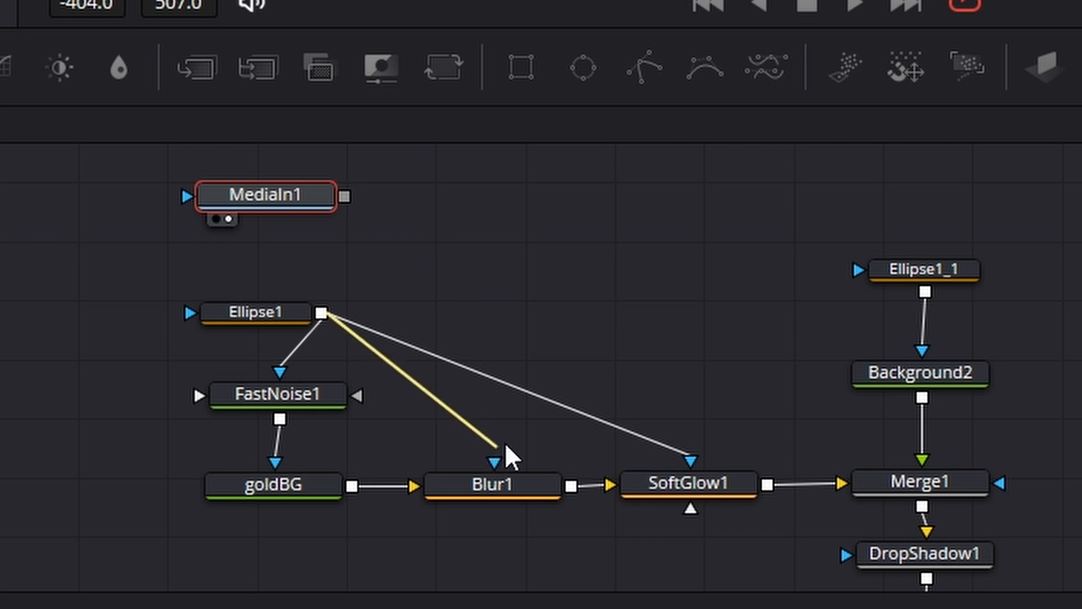
left_click(335, 357)
left_click(280, 365)
left_click_drag(689, 458, 673, 403)
left_click_drag(259, 319, 549, 258)
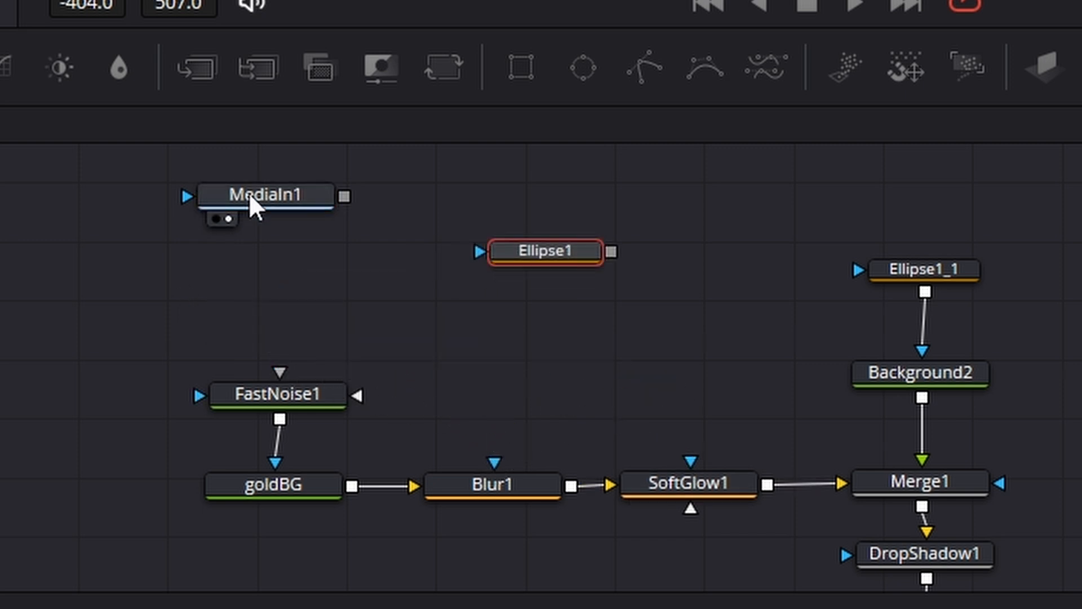
Connect MediaIn1 to FastNoise1 as its effect mask and position it above that node
left_click_drag(249, 196, 291, 275)
left_click_drag(366, 272, 302, 396)
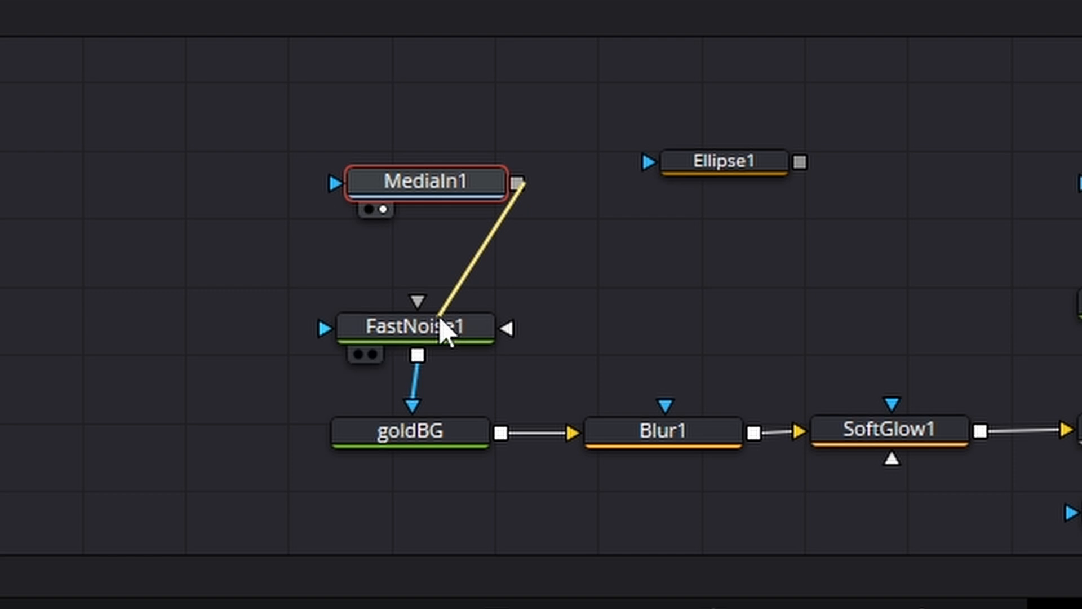
left_click_drag(443, 330, 442, 330)
left_click_drag(474, 199, 447, 193)
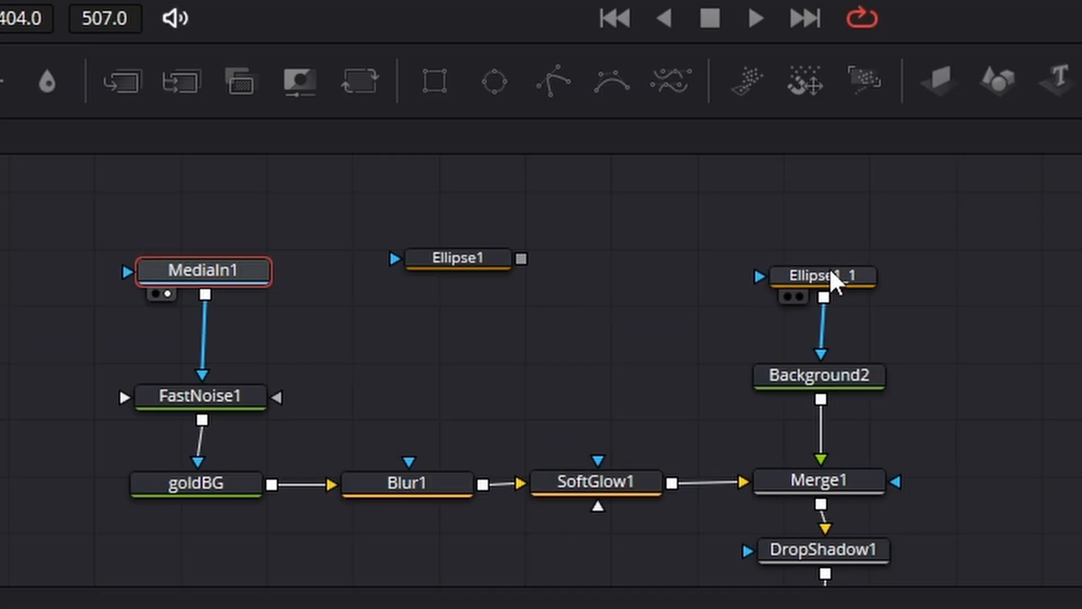
Replace Ellipse1_1 with a second copy of Apple.png as the effect mask of Background2
left_click(830, 273)
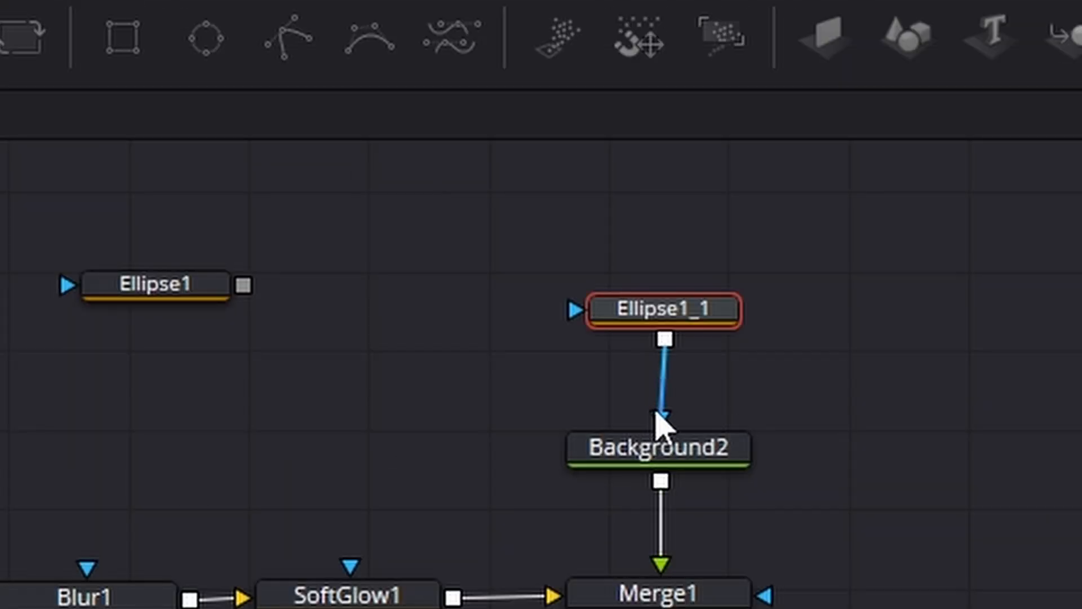
left_click(657, 413)
left_click_drag(697, 312, 660, 223)
left_click_drag(165, 287, 165, 266)
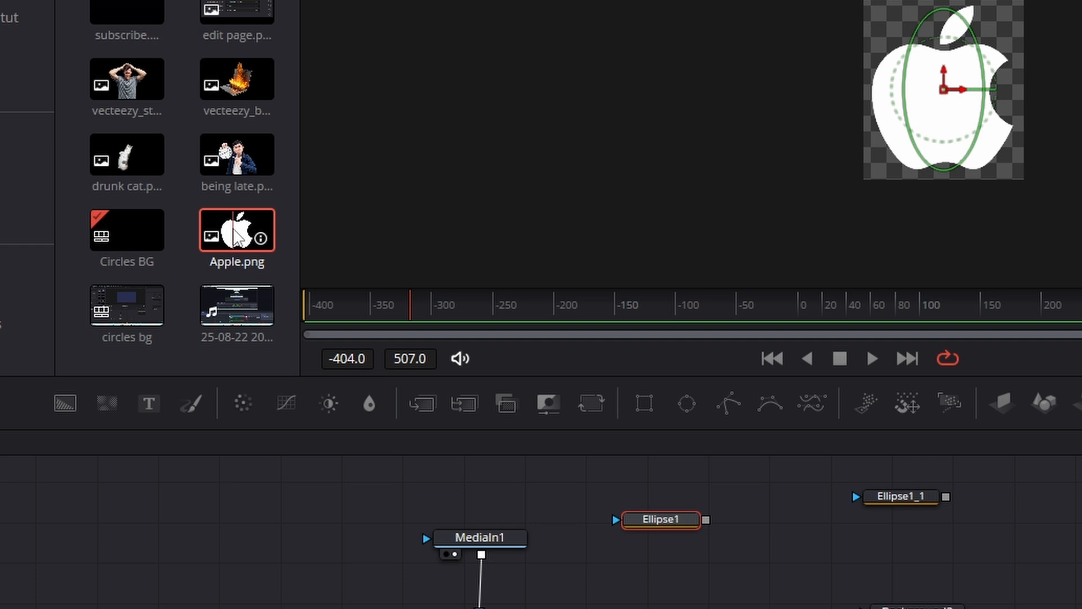
left_click_drag(236, 231, 934, 608)
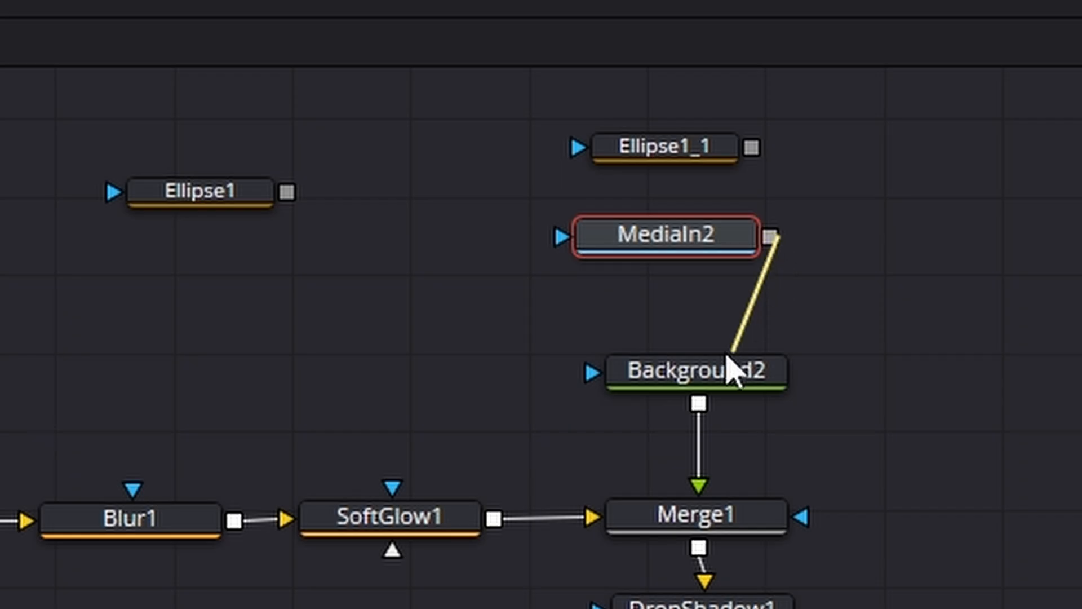
left_click_drag(727, 357, 723, 372)
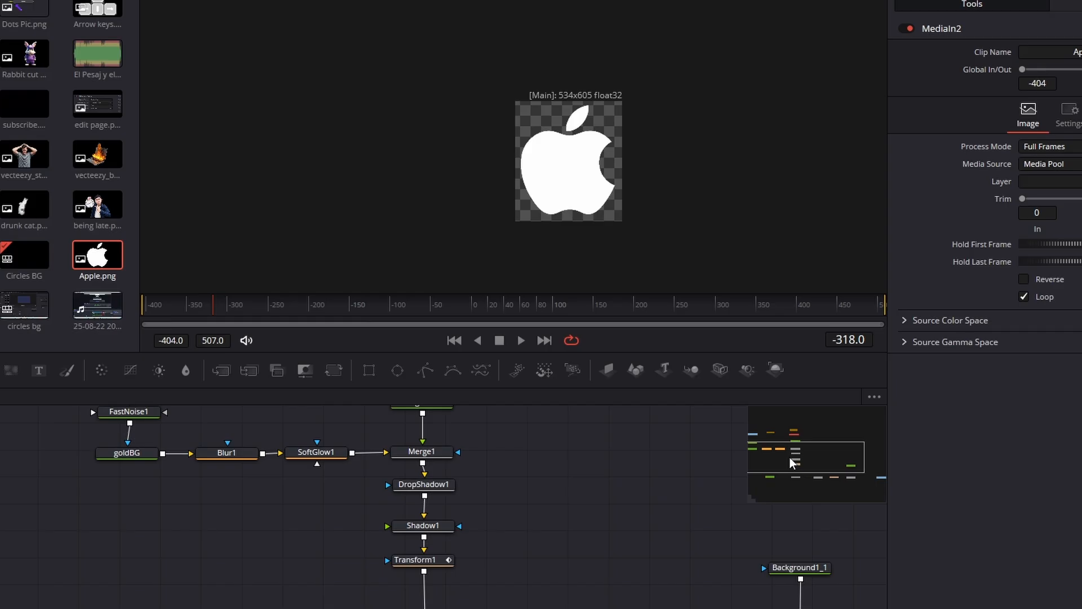
Connect the MediaIn1 output to the mask inputs of Blur1 and SoftGlow1
left_click_drag(792, 463, 840, 473)
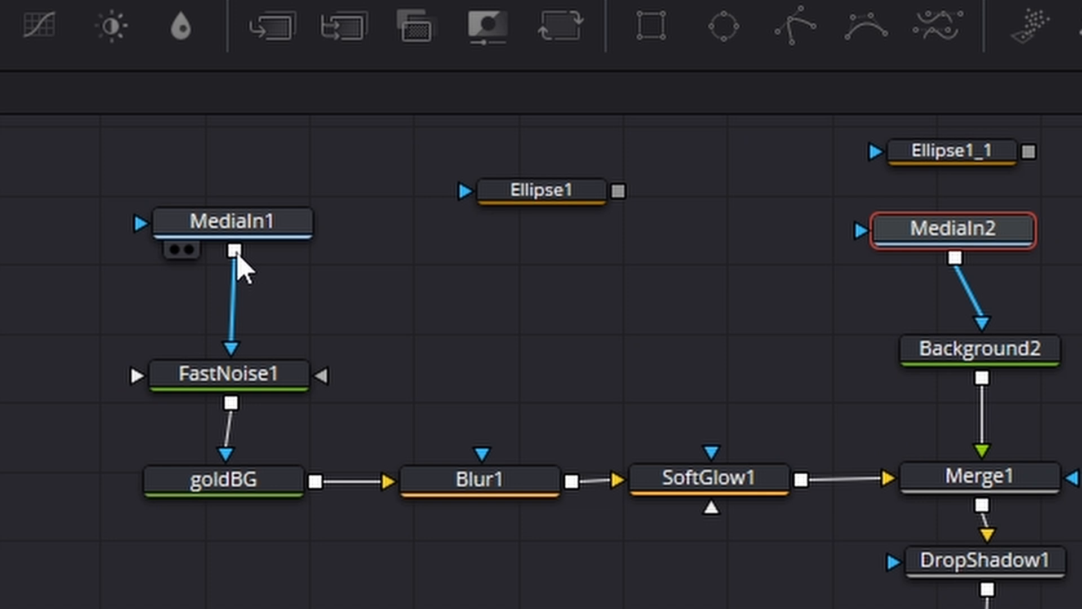
left_click_drag(234, 250, 482, 456)
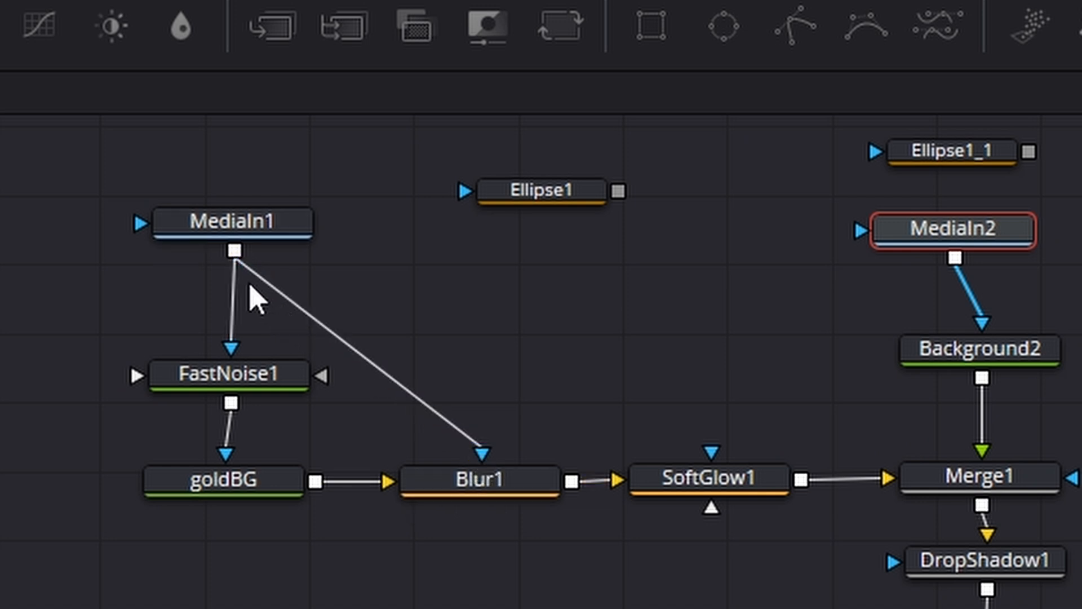
left_click_drag(243, 231, 711, 453)
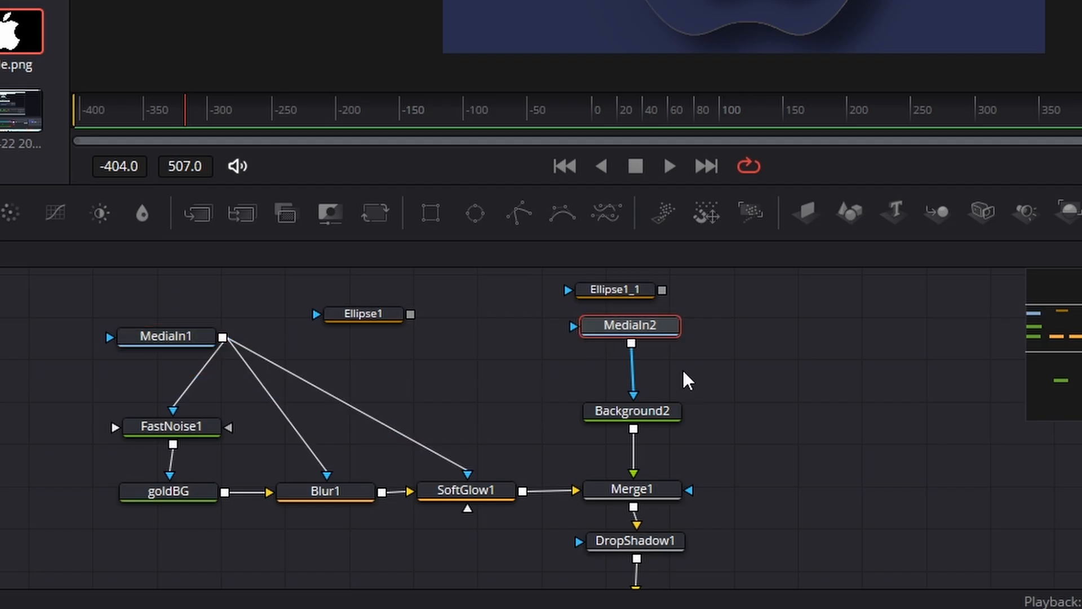
Rename the MediaIn2 node to logo
scroll(683, 368, "up", 3)
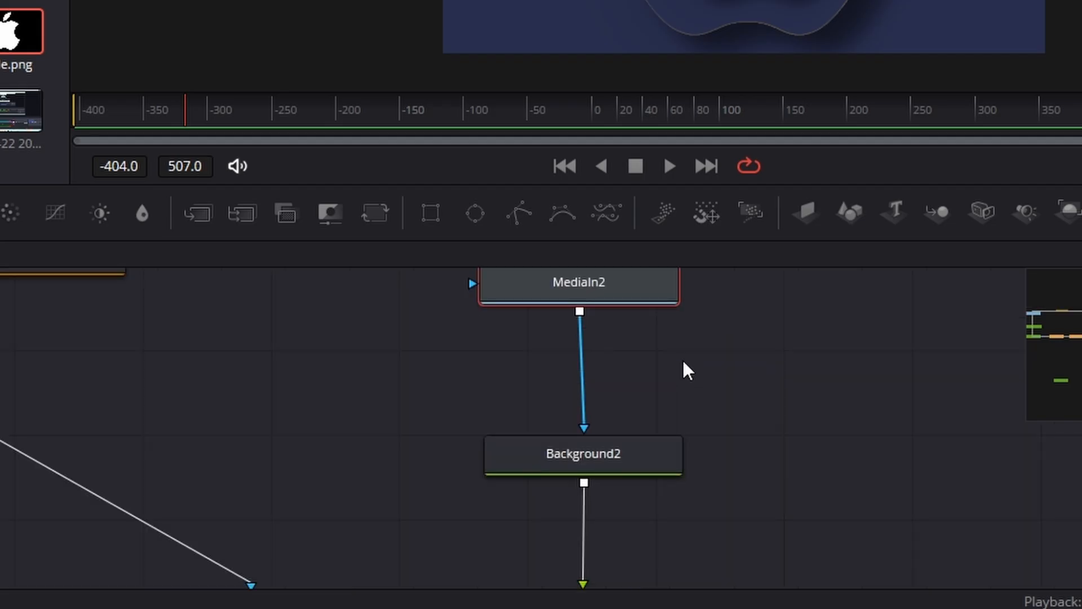
scroll(683, 362, "up", 2)
key("F2")
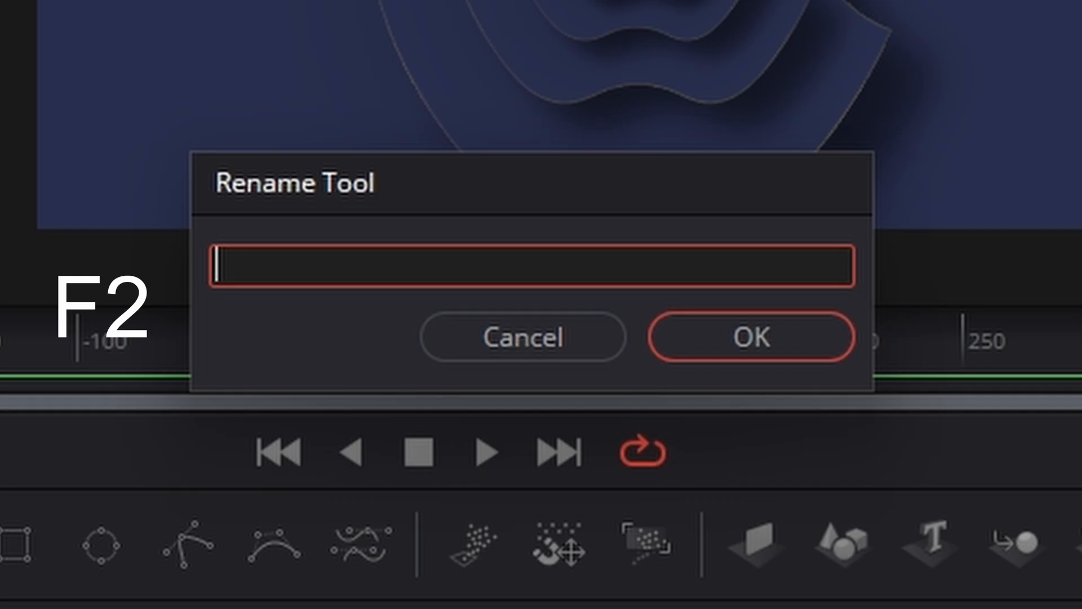
type("logo")
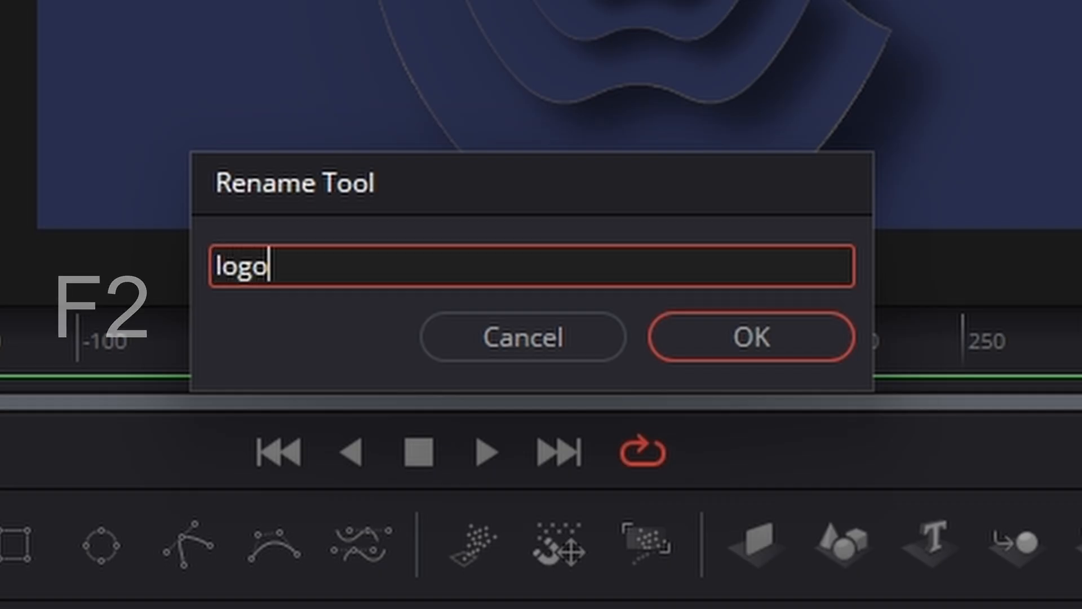
key("Return")
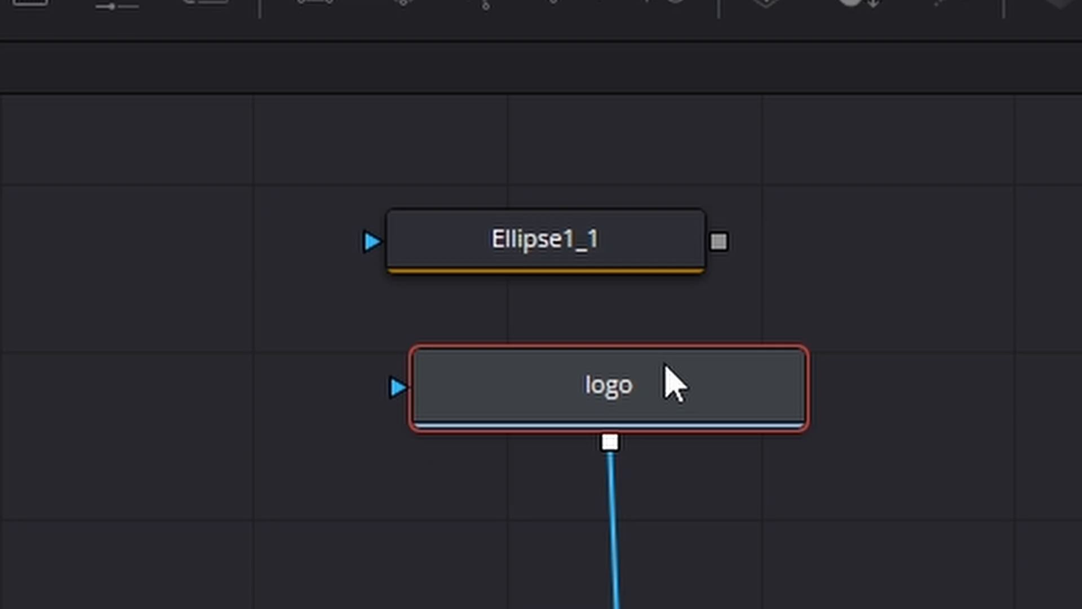
Move Ellipse1_1 aside and position the logo node above Background2 with room beneath it
left_click_drag(666, 365, 668, 332)
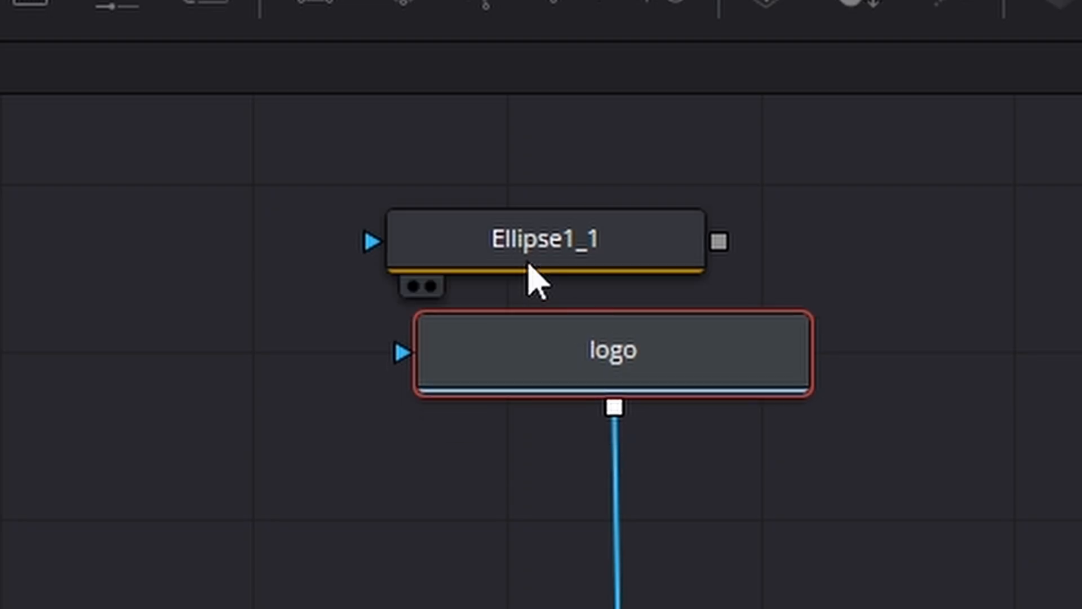
left_click_drag(530, 262, 0, 270)
left_click_drag(698, 373, 708, 279)
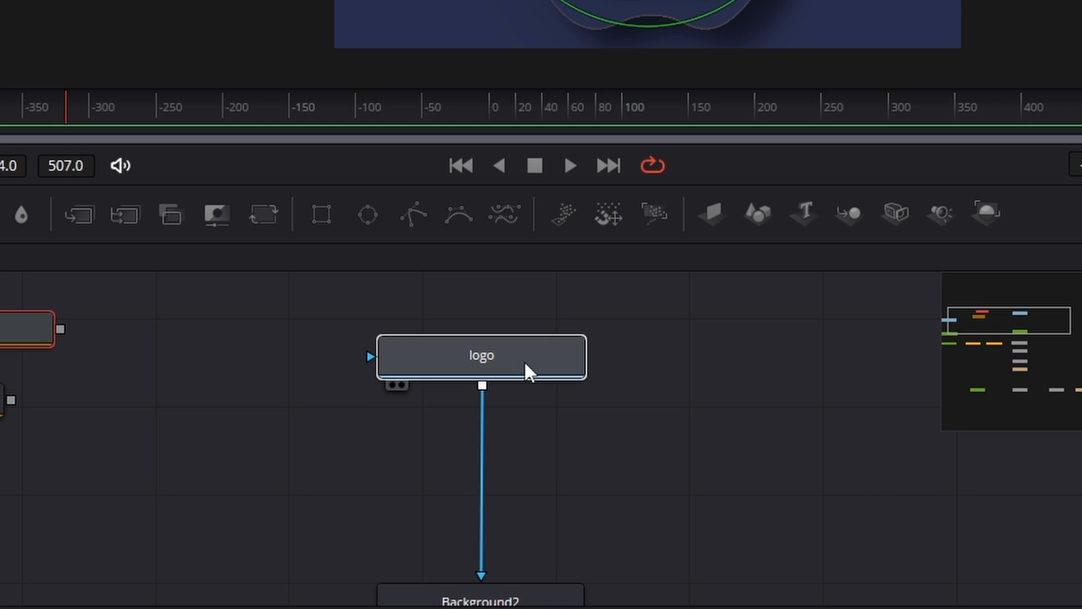
Insert a Transform node after the logo node and slightly reduce its Size to expose the gold edge
left_click(265, 214)
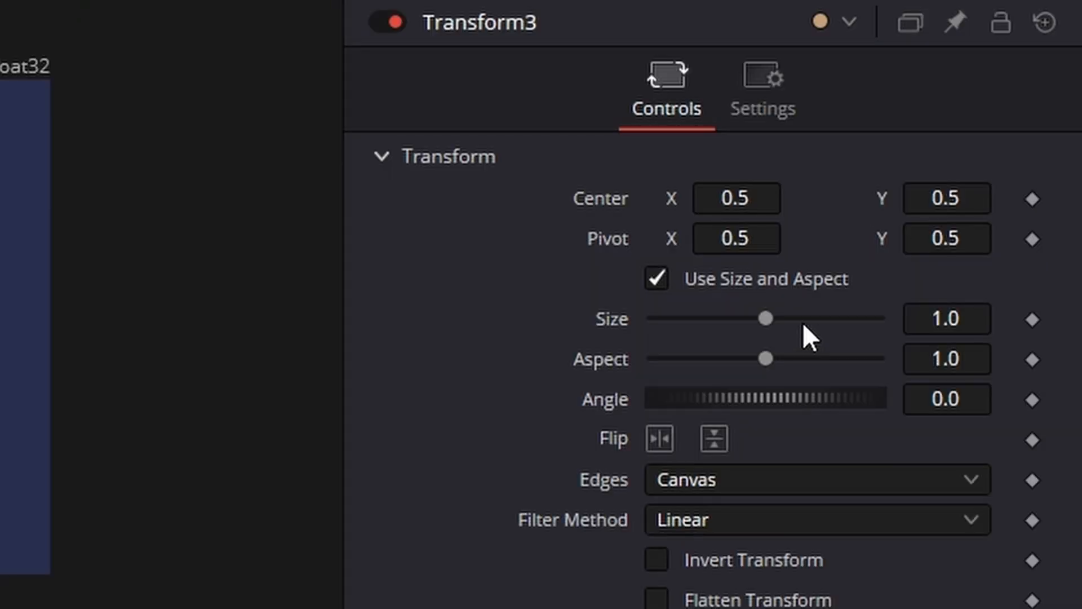
left_click_drag(765, 318, 746, 320)
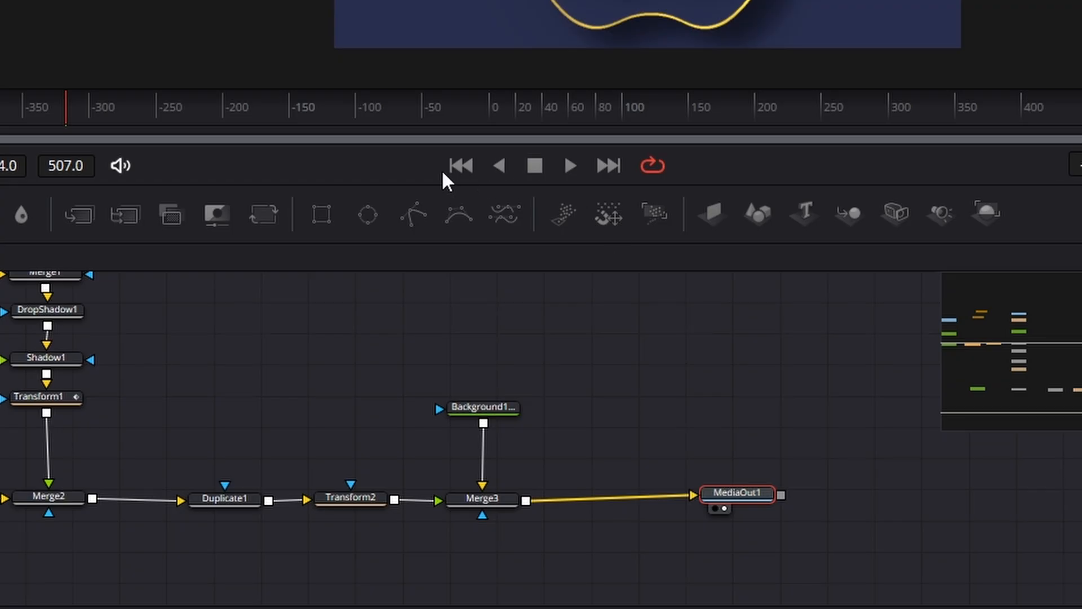
Play the logo animation from the first frame and stop it once all copies have appeared
left_click(461, 165)
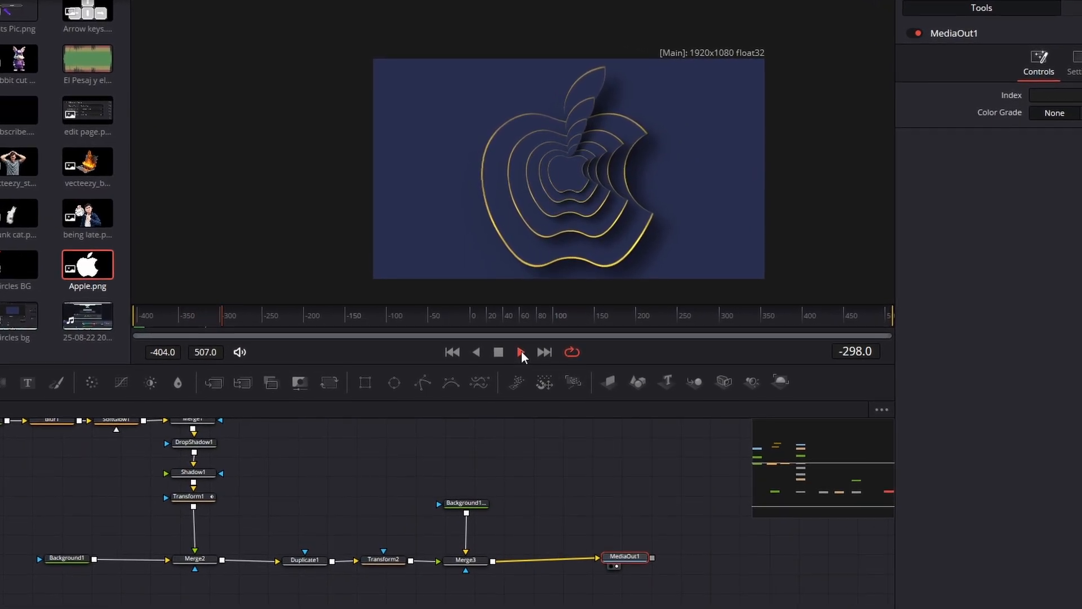
left_click(498, 351)
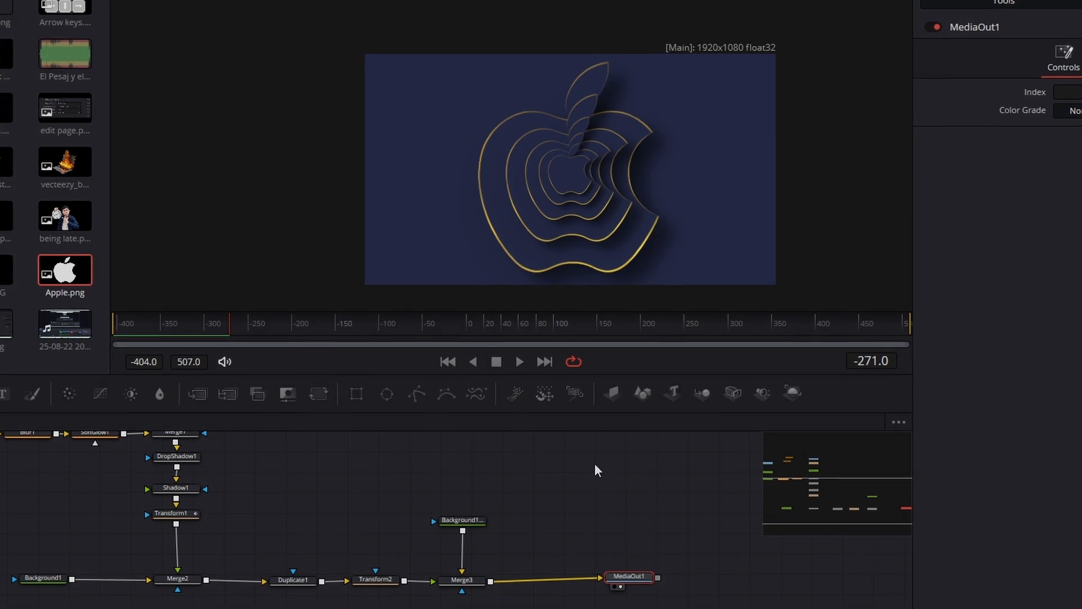